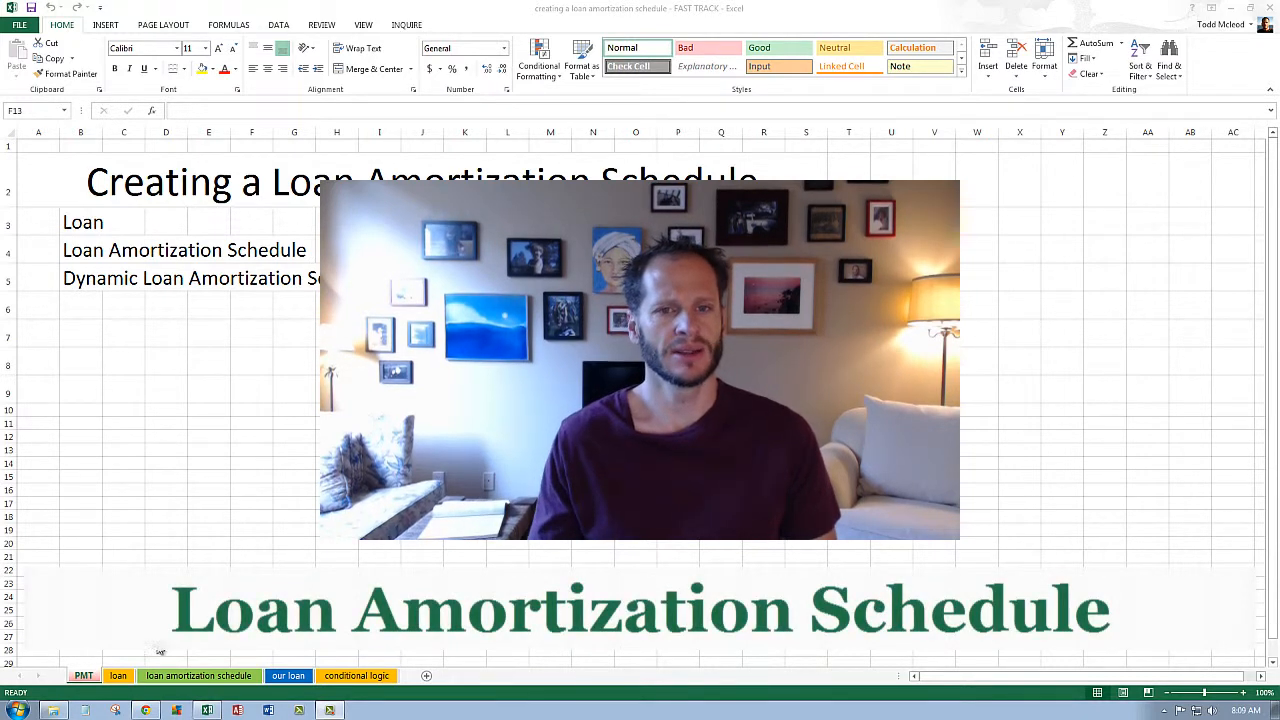
Review the loan terms on the loan sheet and look through the monthly rows of the finished amortization schedule
{"action": "left_click", "coordinate": [118, 676]}
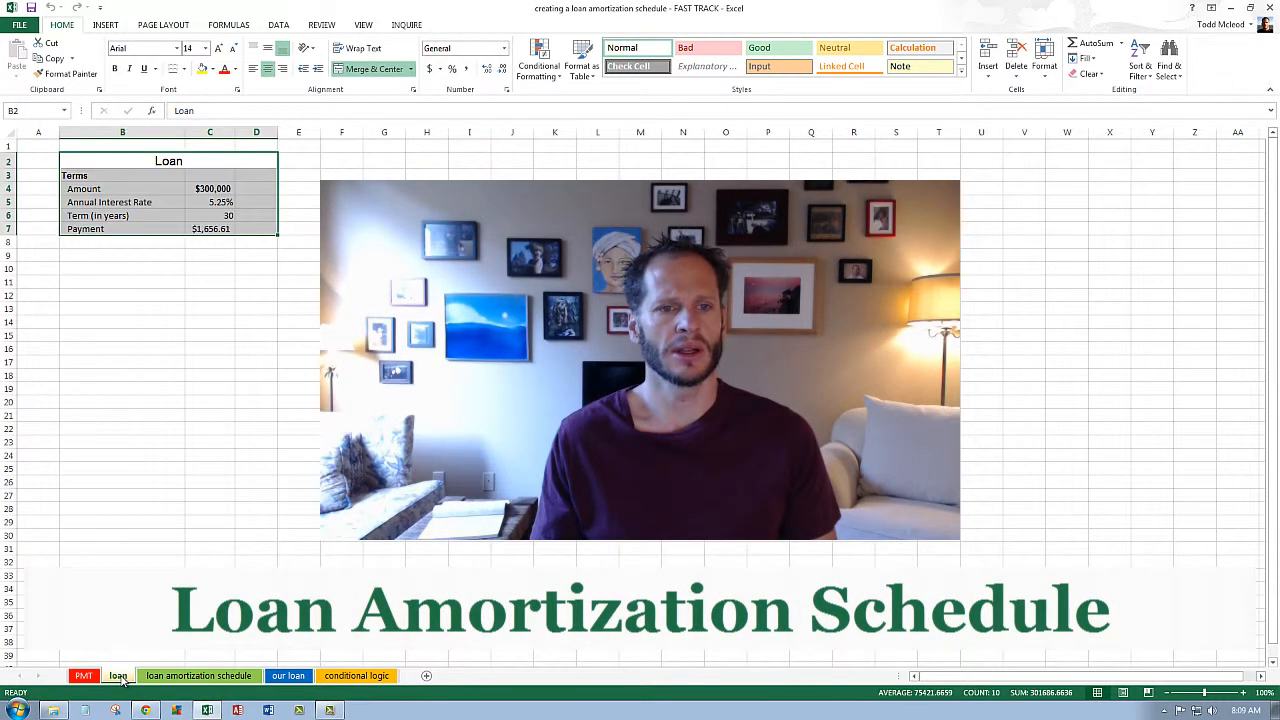
{"action": "left_click", "coordinate": [342, 455]}
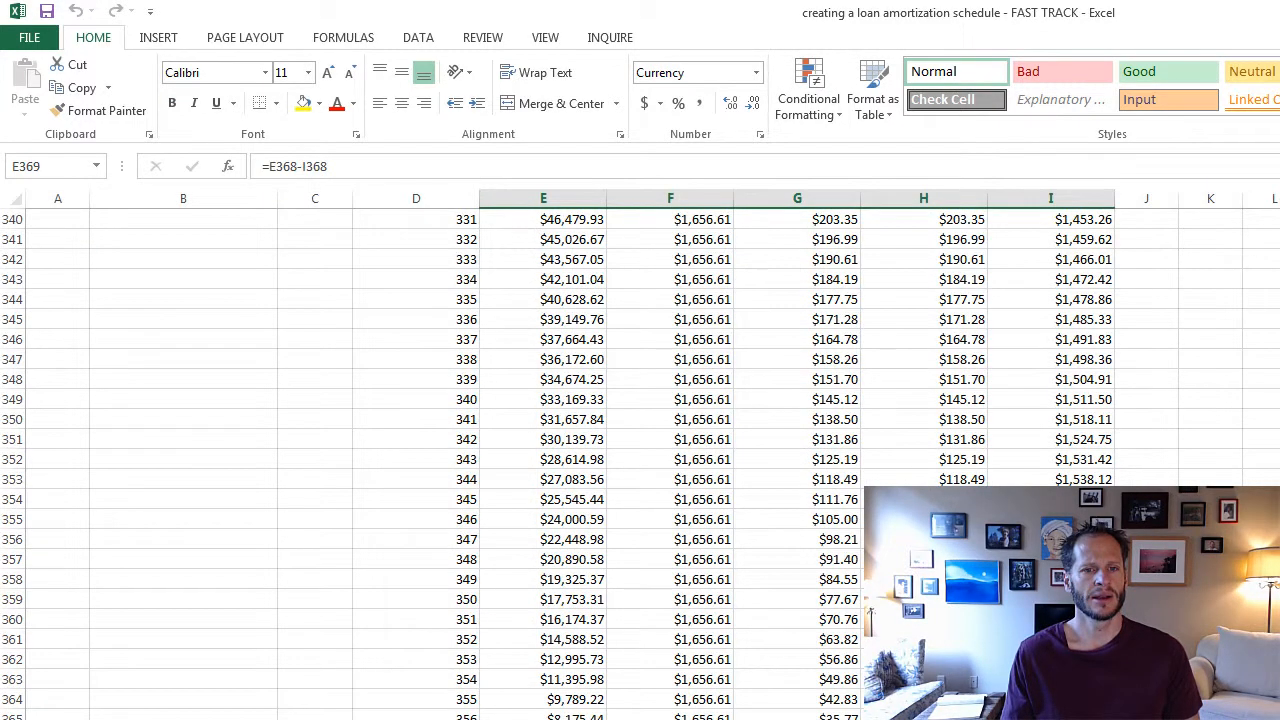
{"action": "scroll", "coordinate": [640, 460], "scroll_direction": "up", "scroll_amount": 20}
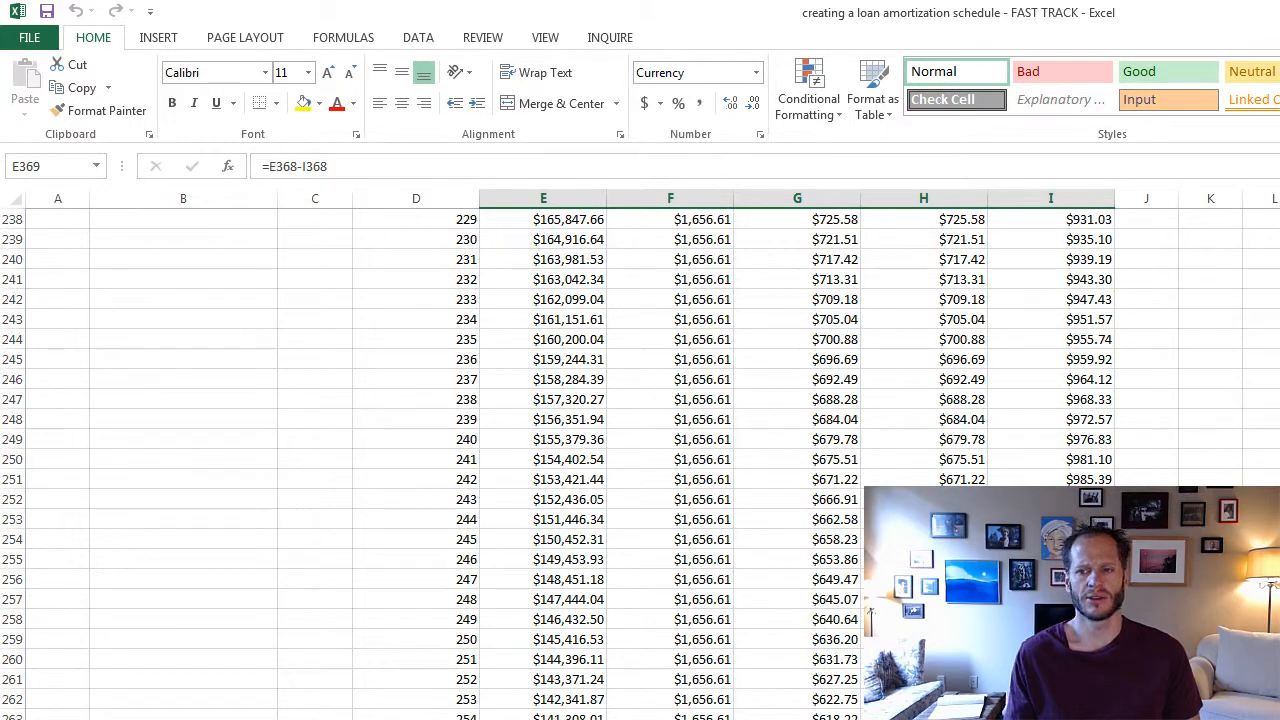
{"action": "scroll", "coordinate": [640, 460], "scroll_direction": "up", "scroll_amount": 20}
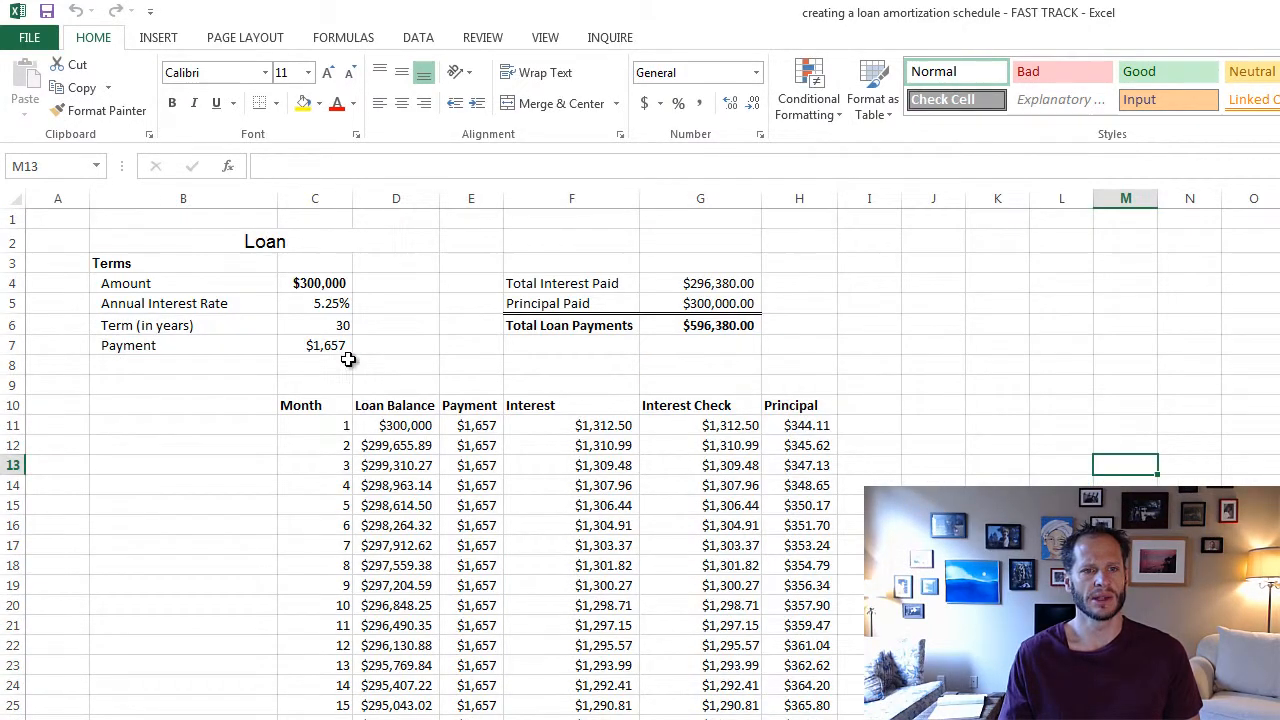
Set the term in C6 to 1 year on the schedule that includes the Total Interest Paid summary
{"action": "left_click", "coordinate": [332, 327]}
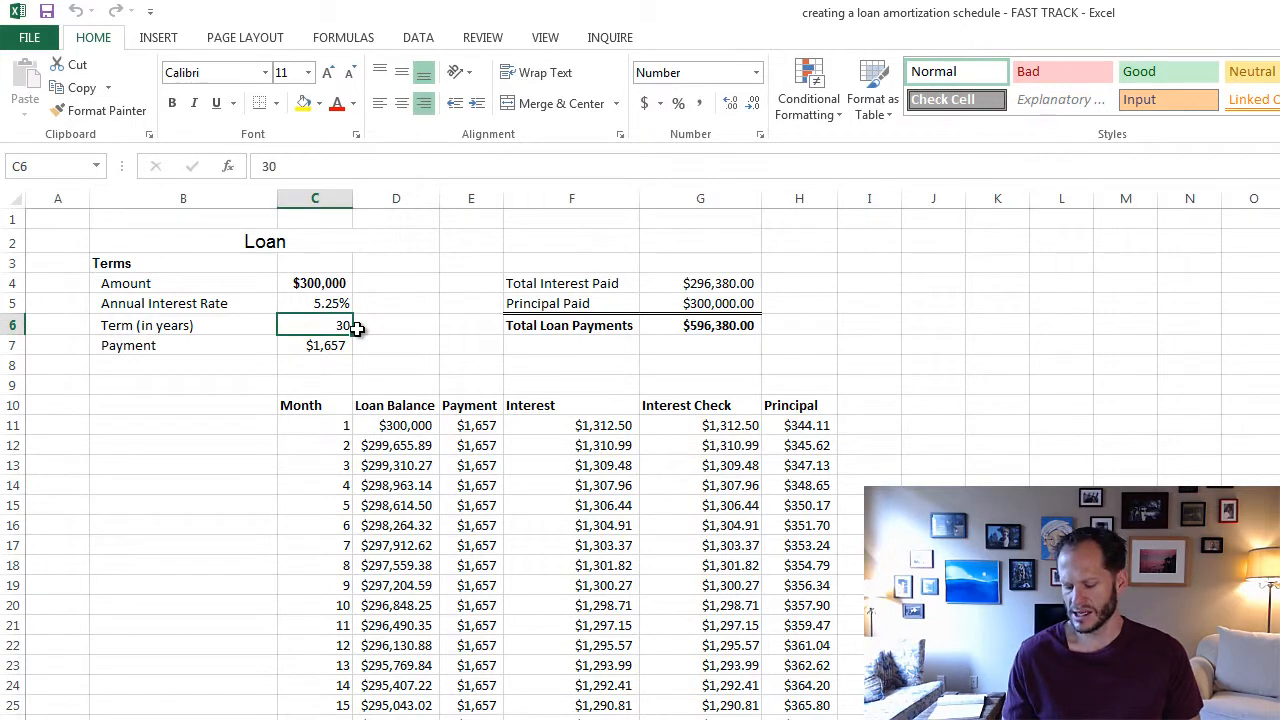
{"action": "type", "text": "1"}
{"action": "key", "text": "Return"}
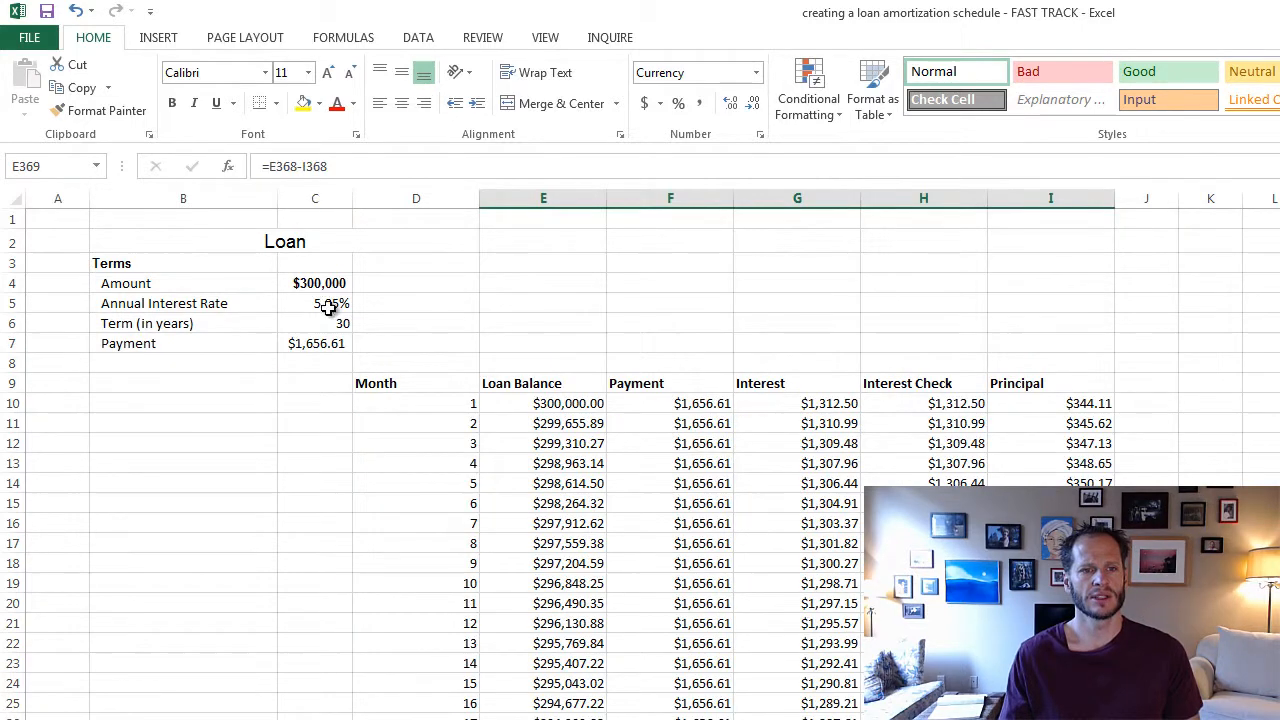
Try a 1-year term in C6 of the schedule without the totals summary, and restore the term to 30 years
{"action": "left_click", "coordinate": [330, 341]}
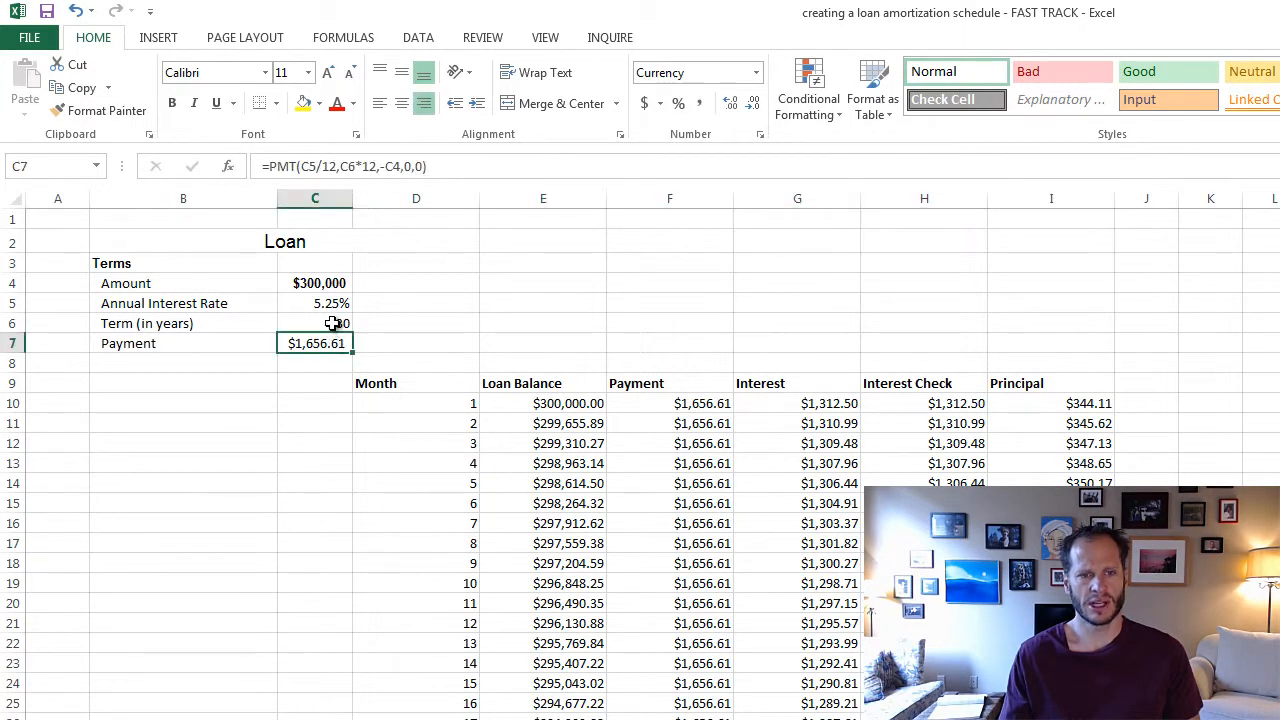
{"action": "left_click", "coordinate": [332, 323]}
{"action": "type", "text": "1"}
{"action": "key", "text": "Return"}
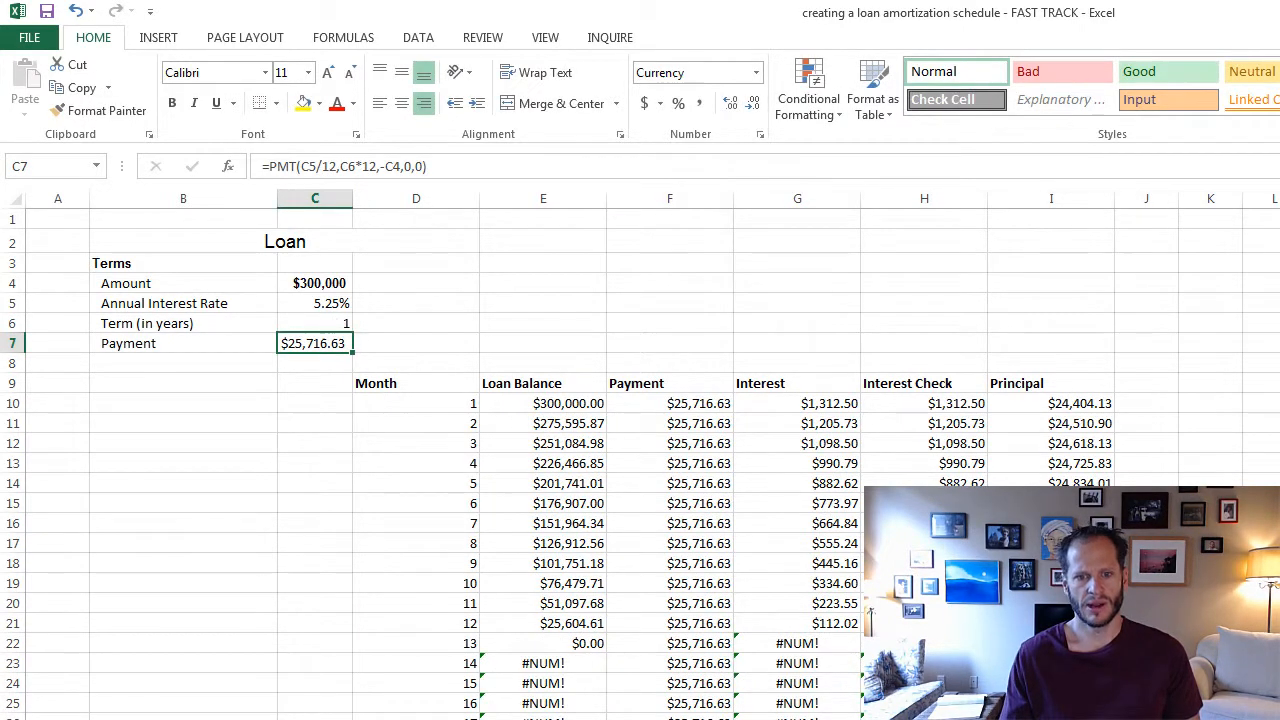
{"action": "left_click", "coordinate": [338, 323]}
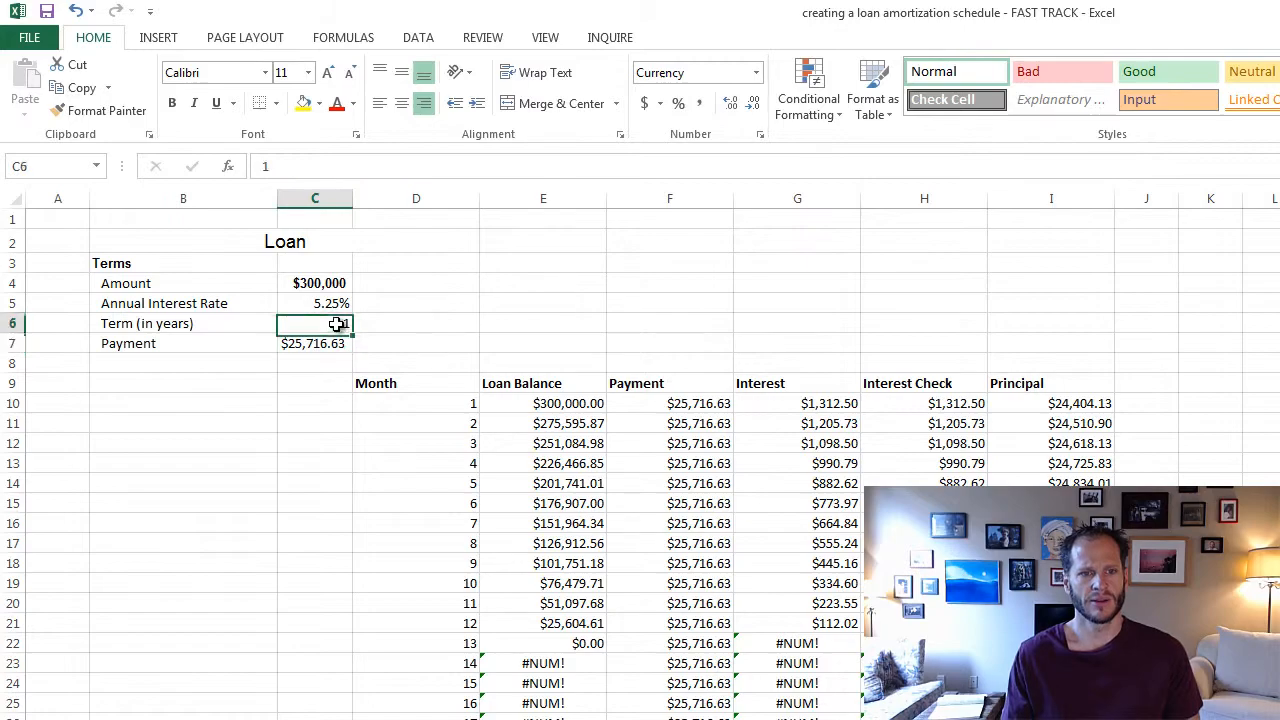
{"action": "type", "text": "30"}
{"action": "key", "text": "Return"}
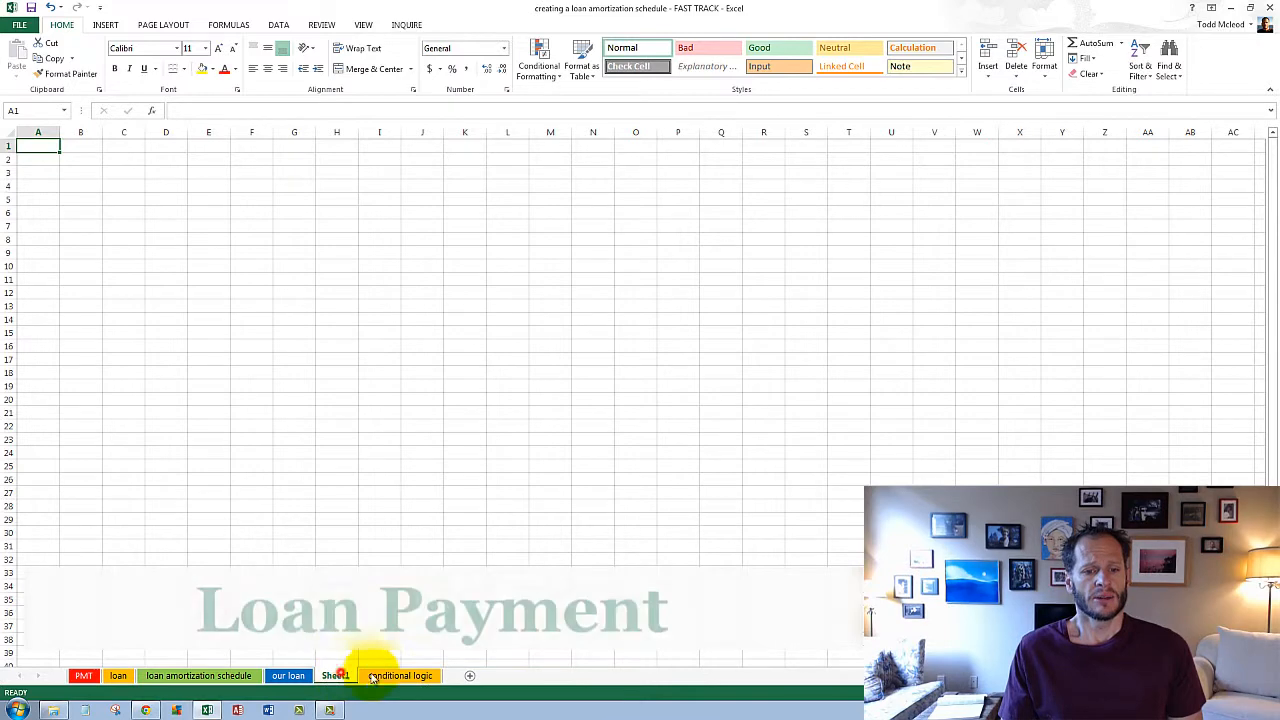
Move Sheet1 behind the conditional logic sheet, check the layout of the loan sheet and return to Sheet1
{"action": "left_click_drag", "start_coordinate": [372, 678], "coordinate": [463, 676]}
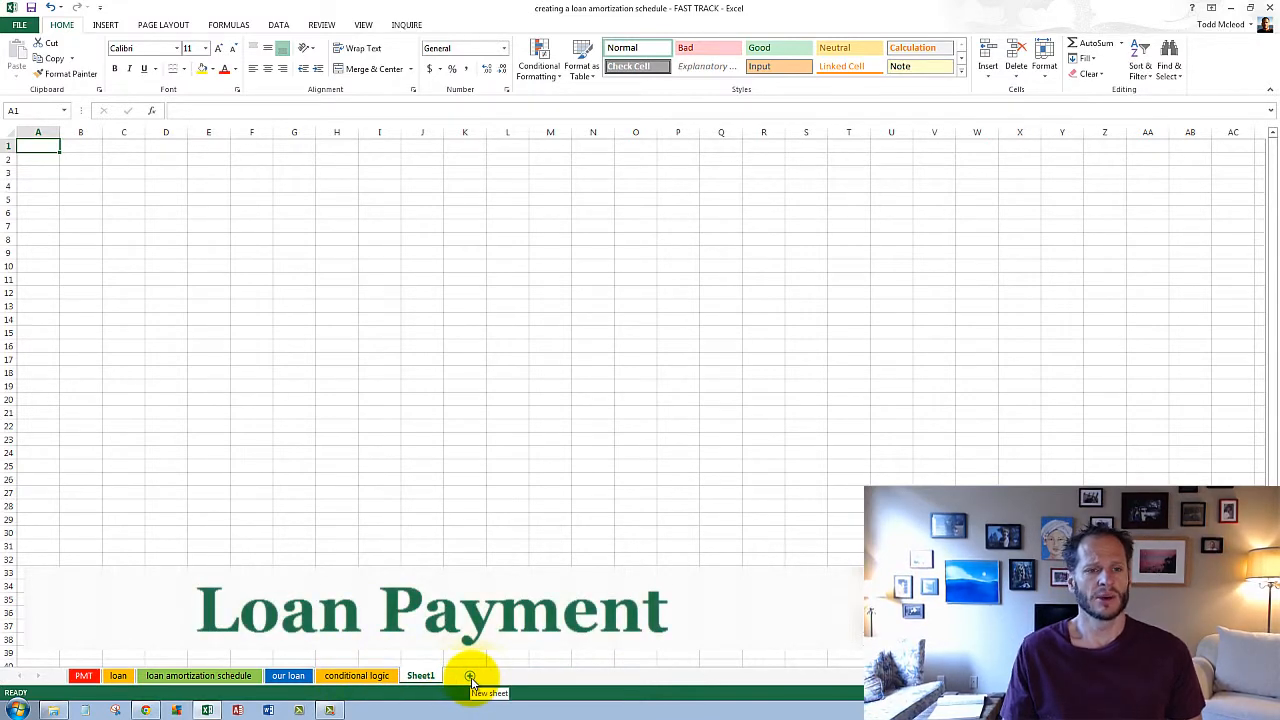
{"action": "left_click", "coordinate": [118, 677]}
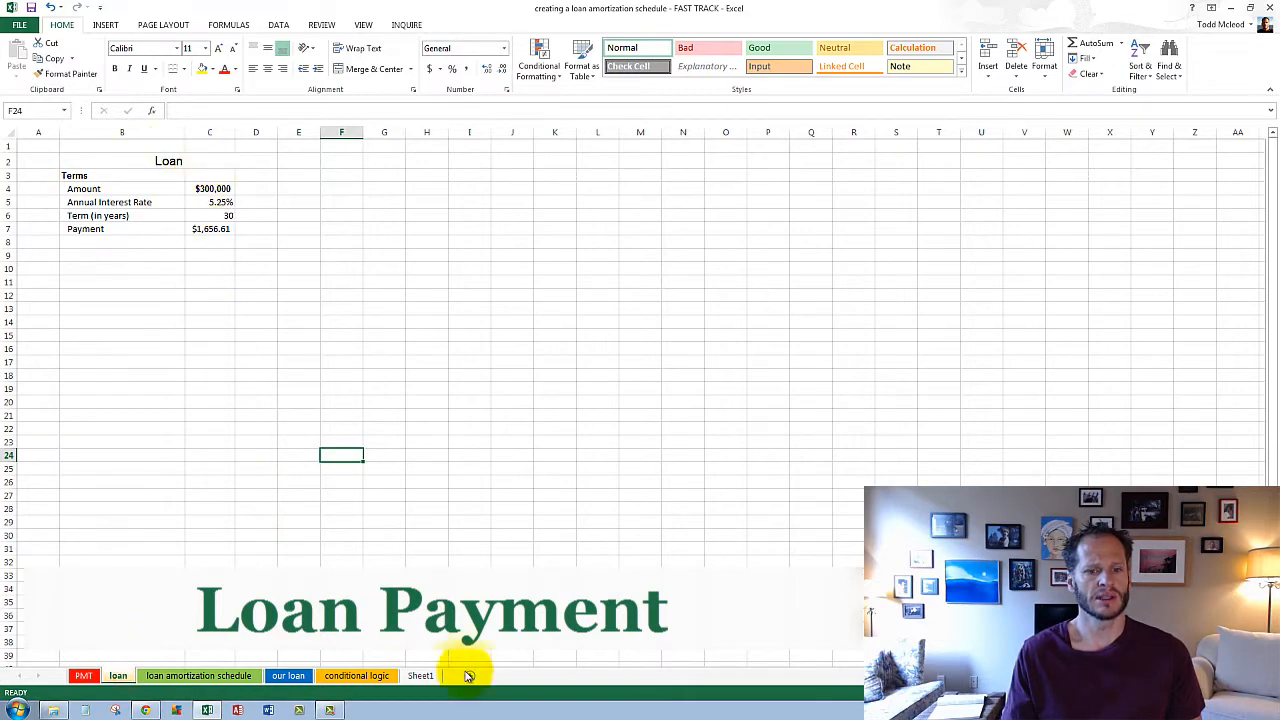
{"action": "left_click", "coordinate": [420, 676]}
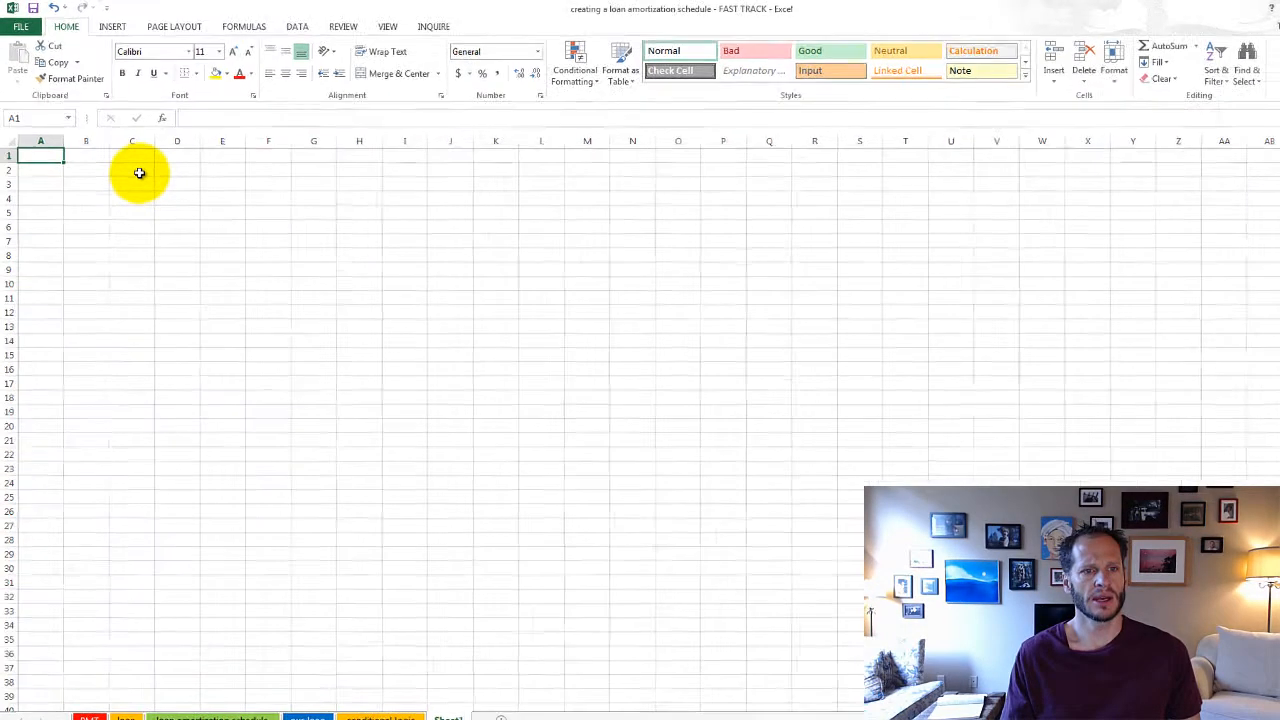
Enter the title Loan in C2 and the heading Terms in C3 of the blank sheet
{"action": "left_click", "coordinate": [133, 162]}
{"action": "type", "text": "Loan"}
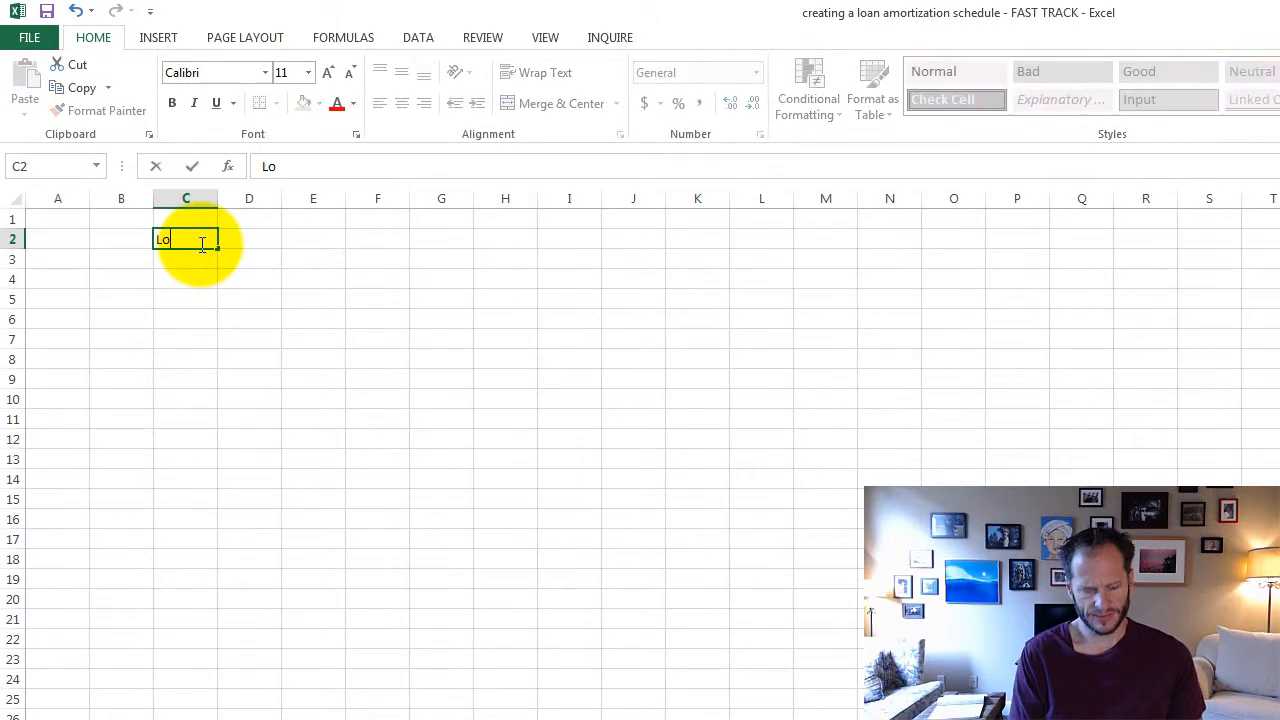
{"action": "key", "text": "Return"}
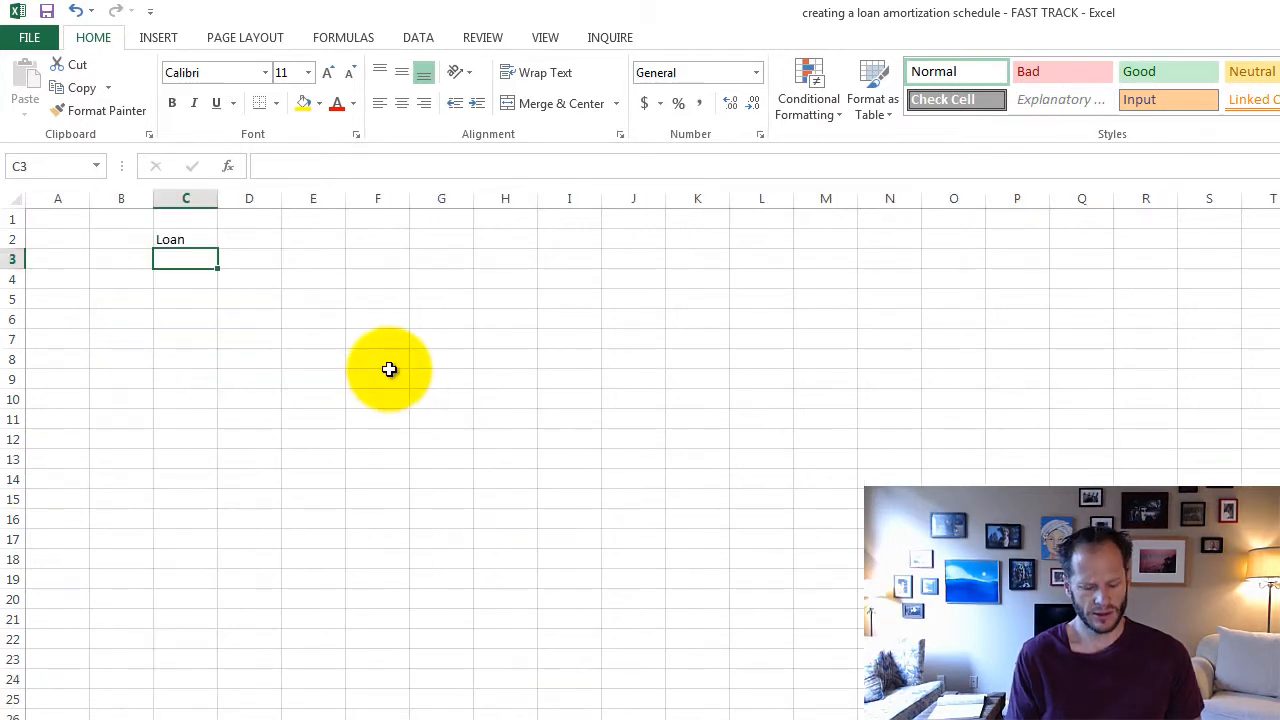
{"action": "type", "text": "Terms"}
{"action": "key", "text": "Return"}
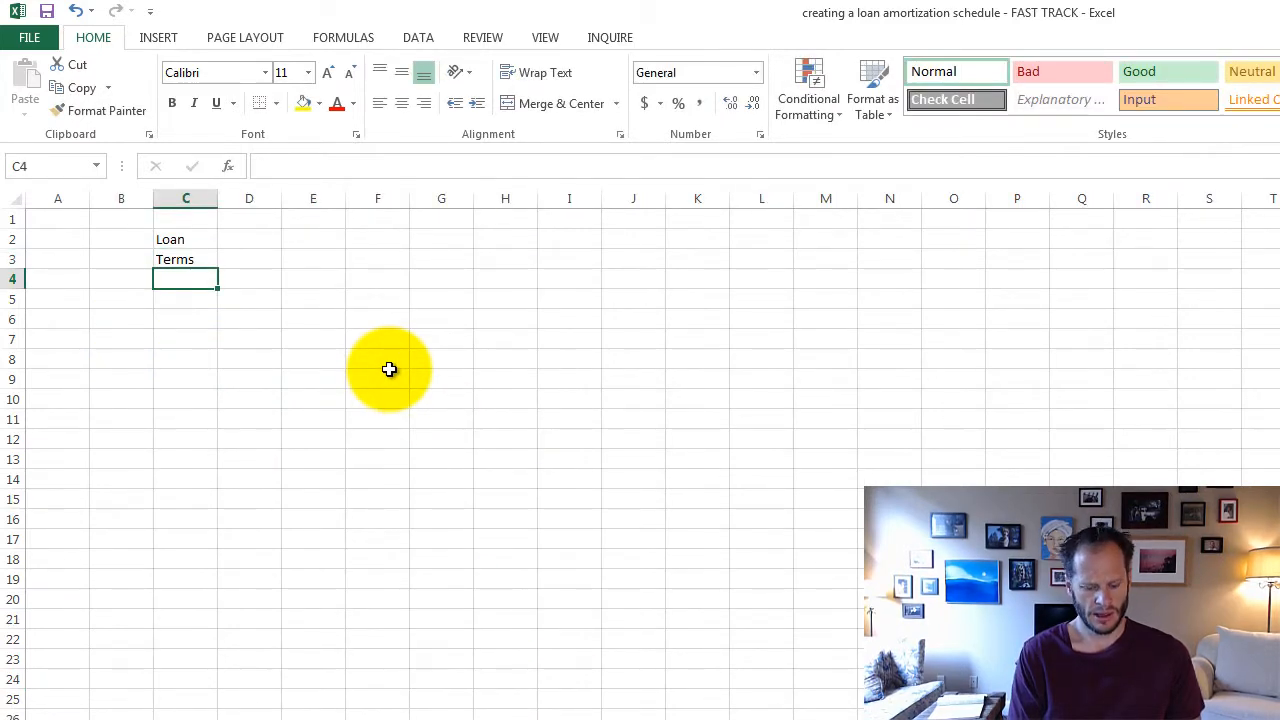
Enter the labels Amount, Annual Interest Rate, Term (in years) and Payment in C4:C7, and widen column C to fit them
{"action": "type", "text": "Amount"}
{"action": "key", "text": "Return"}
{"action": "type", "text": "Annu"}
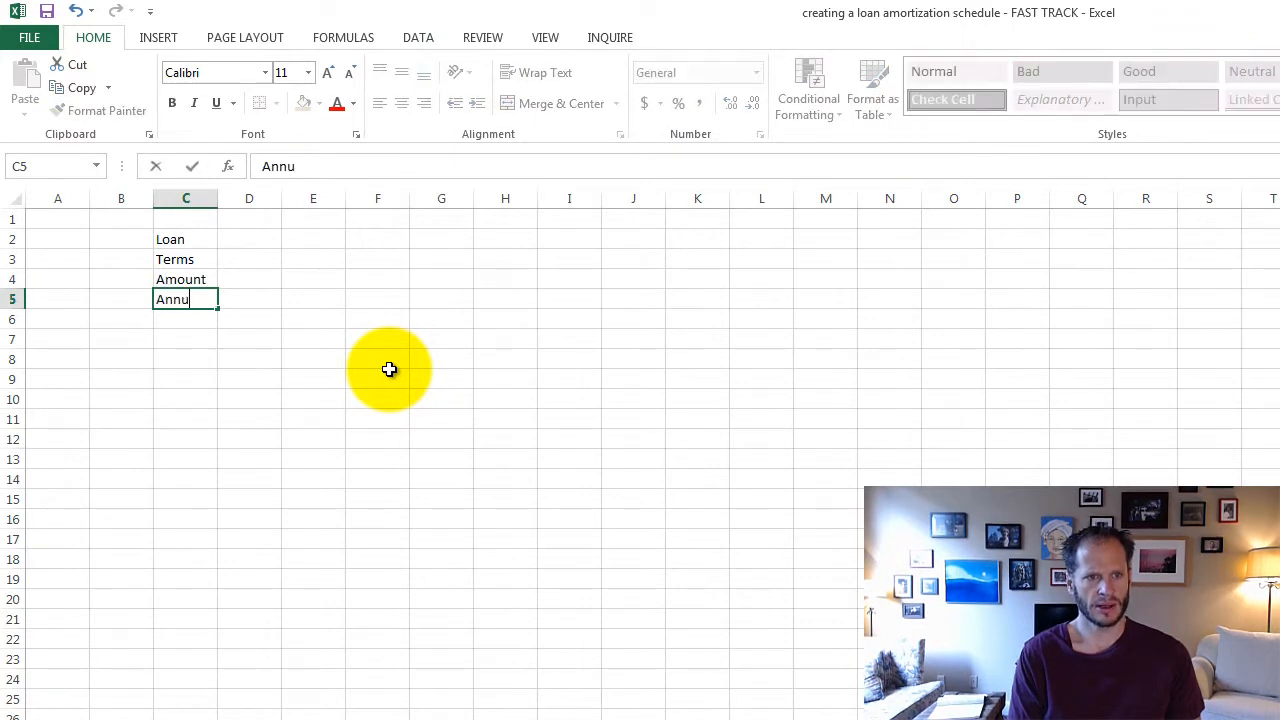
{"action": "type", "text": "al Interest Rate"}
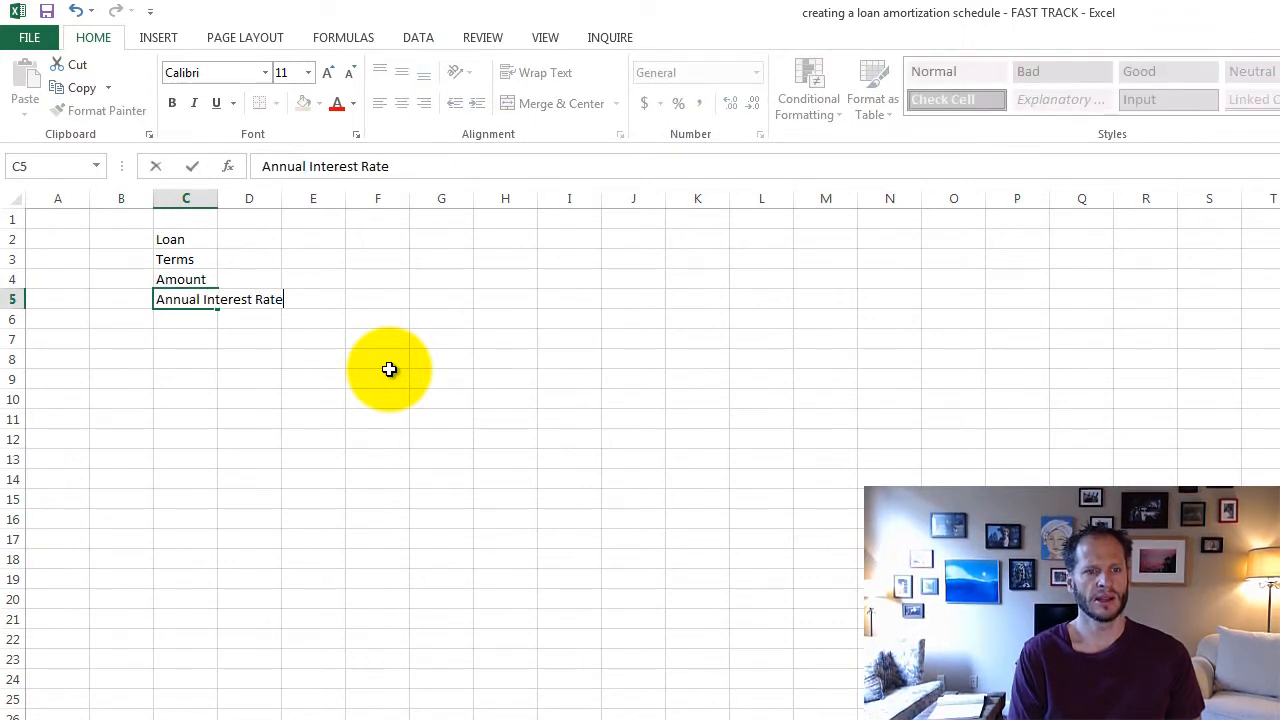
{"action": "key", "text": "Return"}
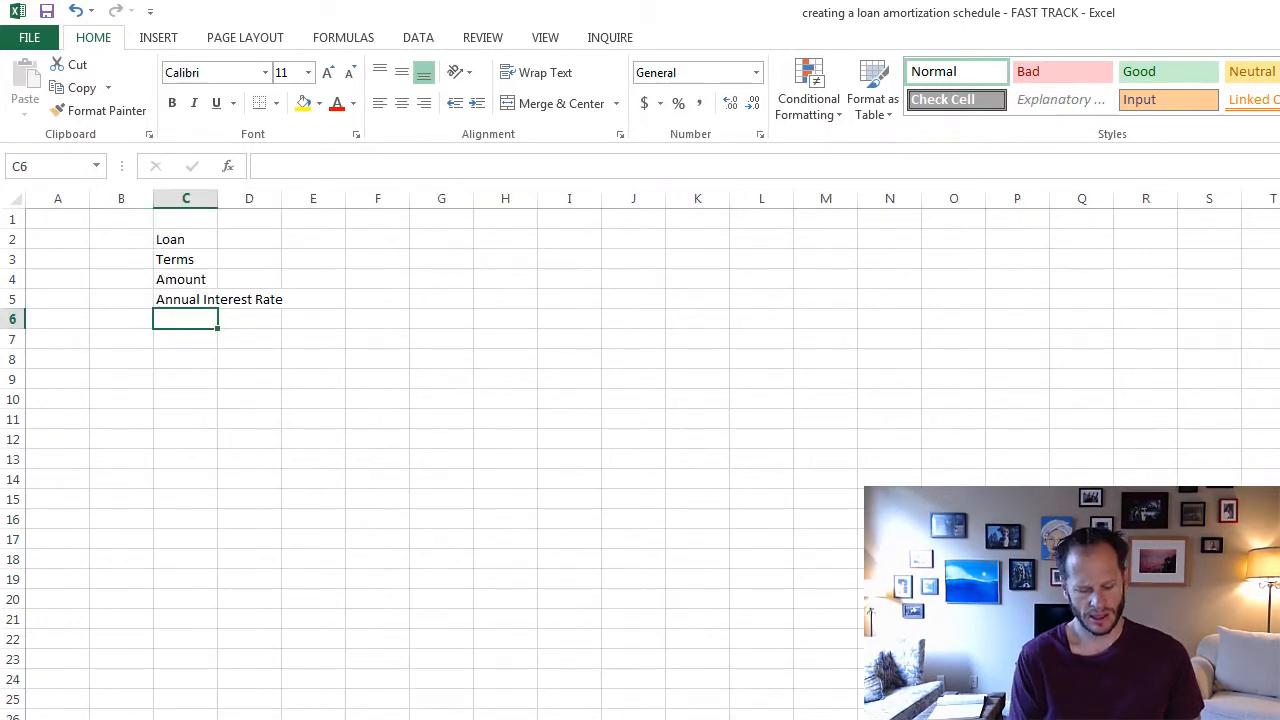
{"action": "type", "text": "Term (in years"}
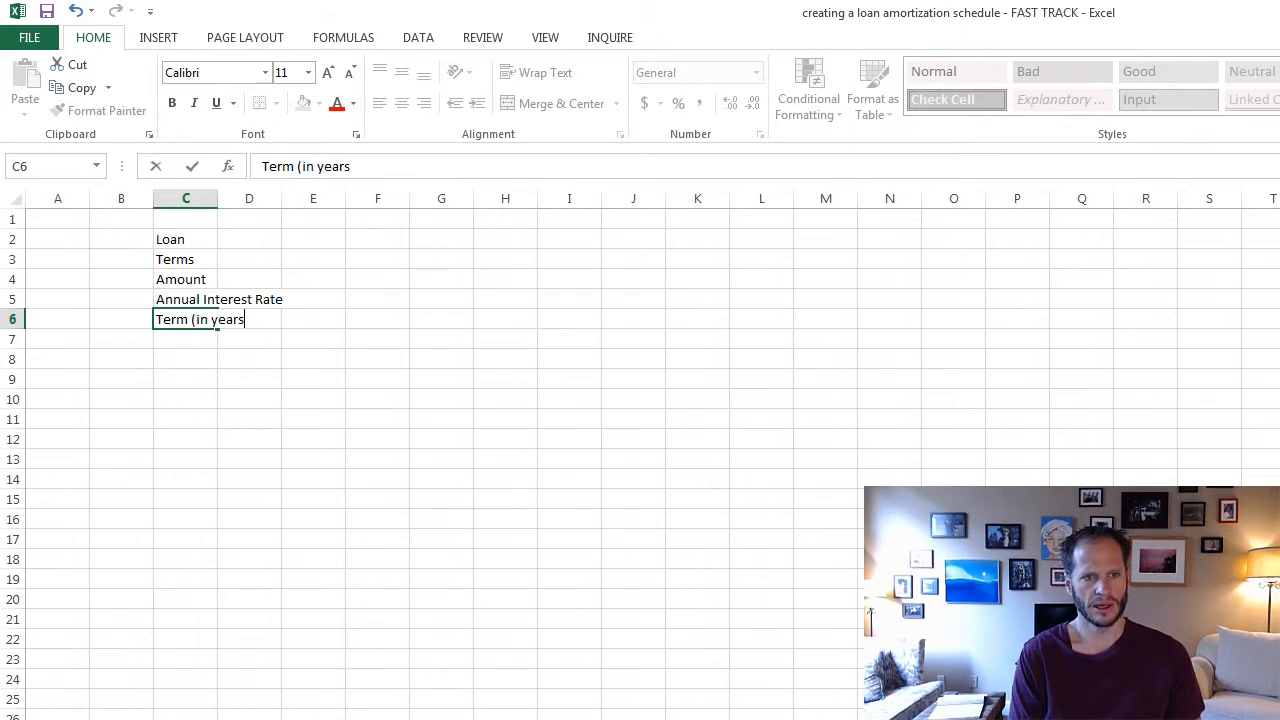
{"action": "type", "text": ")"}
{"action": "key", "text": "Return"}
{"action": "type", "text": "Payment"}
{"action": "key", "text": "Return"}
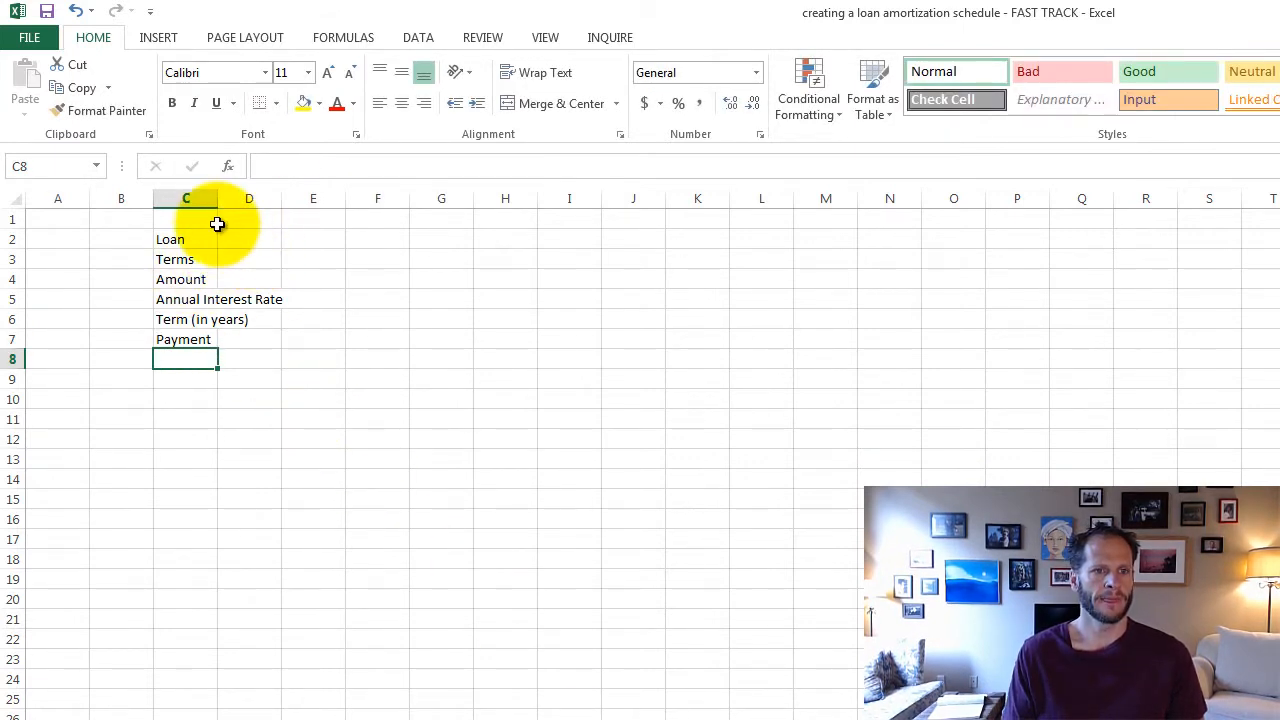
{"action": "left_click_drag", "start_coordinate": [217, 203], "coordinate": [292, 200]}
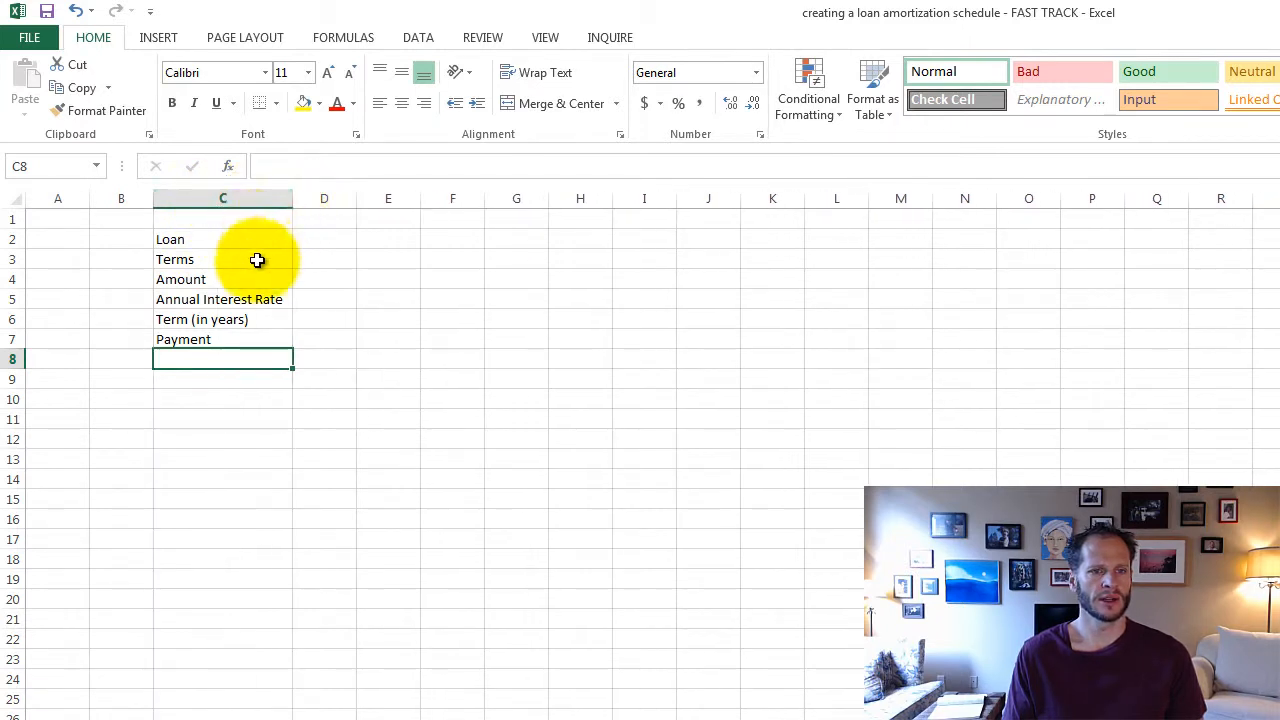
Enter the loan values beside their labels: amount 300000 in D4, interest rate 5 in D5 and term 30 in D6
{"action": "left_click", "coordinate": [334, 279]}
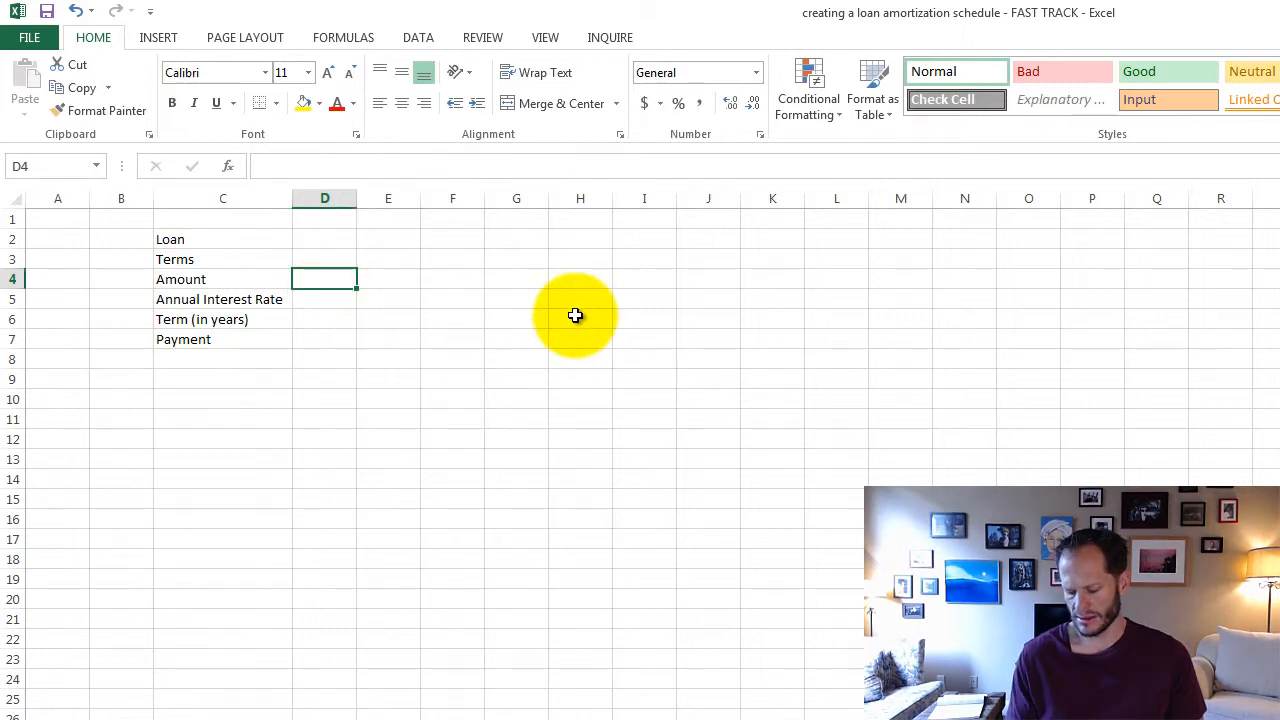
{"action": "type", "text": "300000"}
{"action": "key", "text": "Return"}
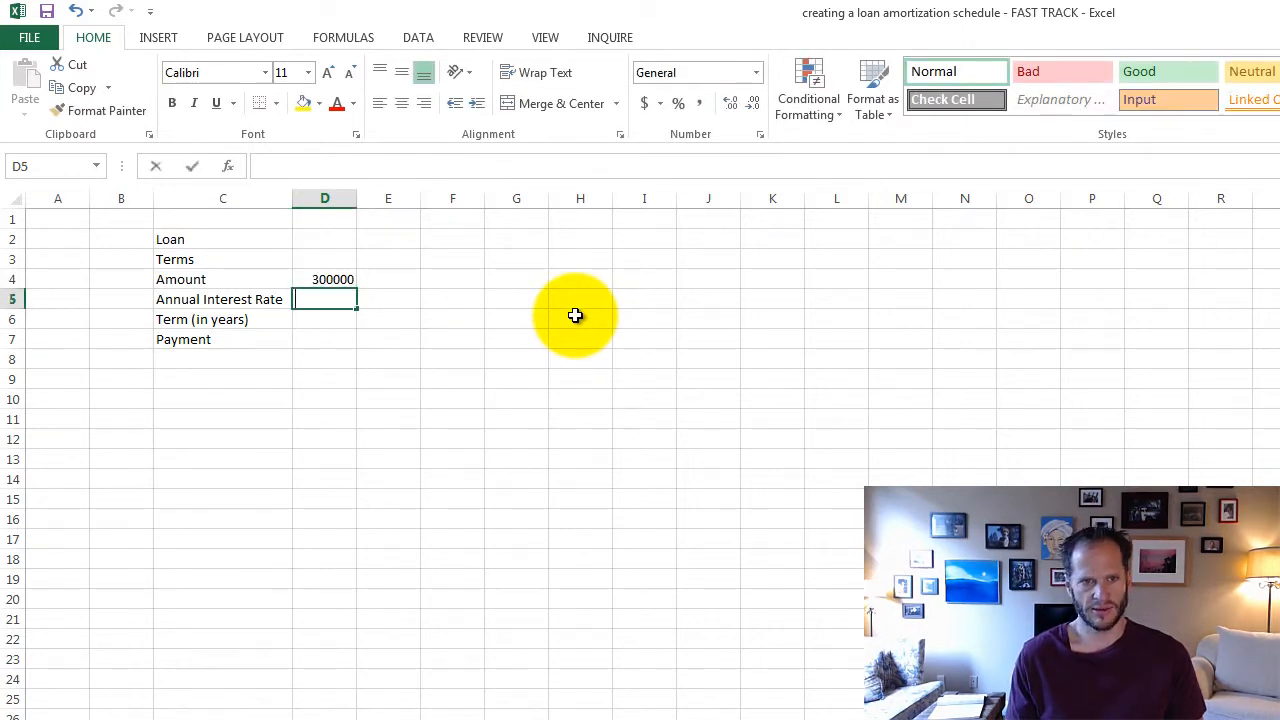
{"action": "type", "text": "5"}
{"action": "key", "text": "Return"}
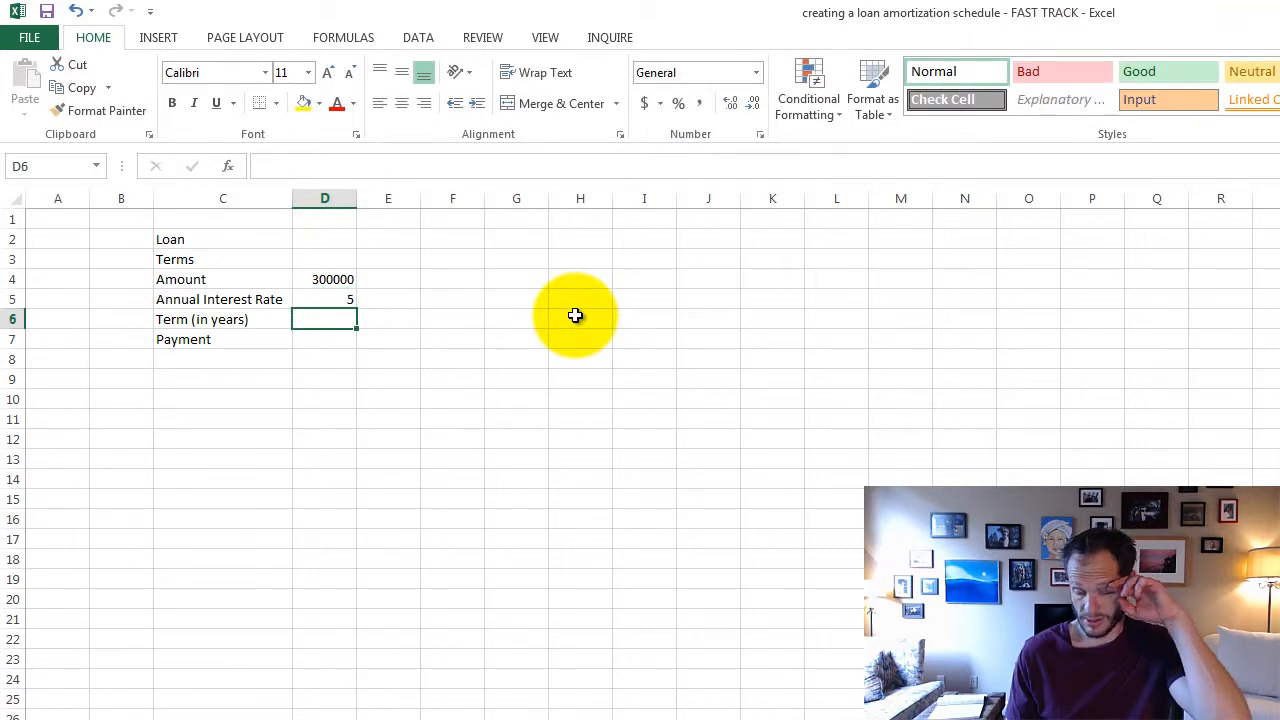
{"action": "type", "text": "30"}
{"action": "key", "text": "Return"}
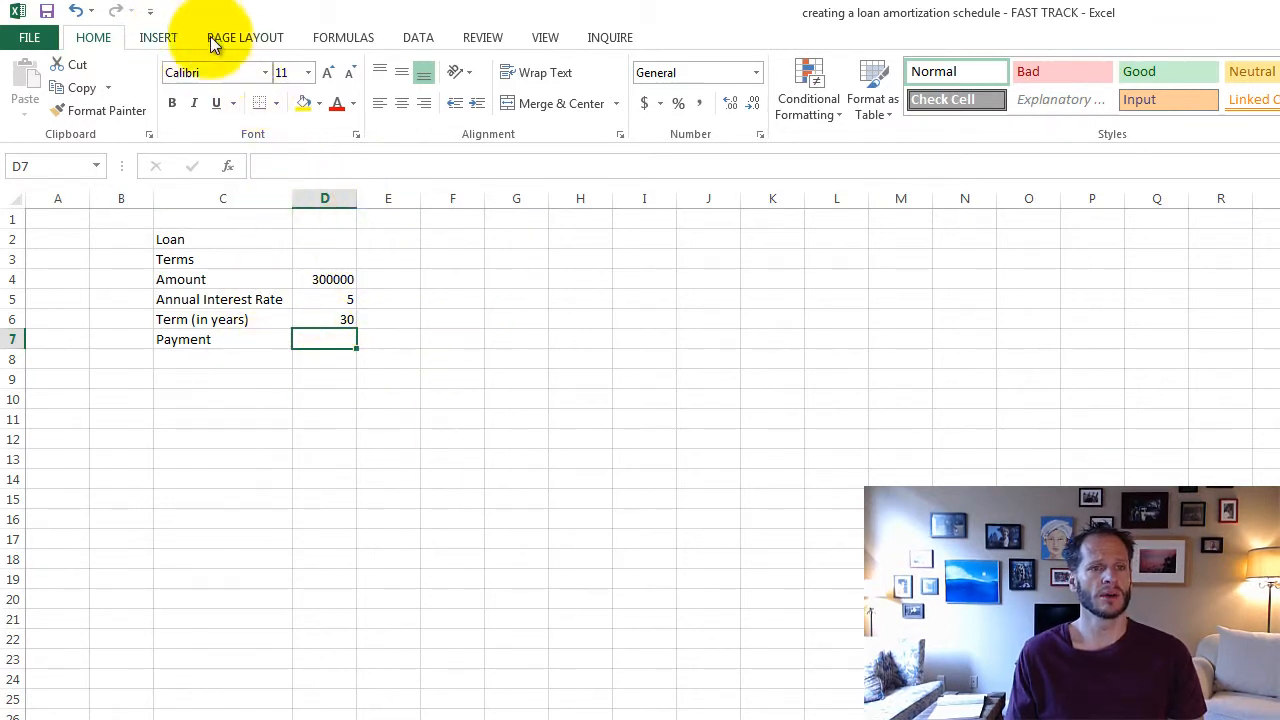
Insert the PMT function from the Financial category into the payment cell D7
{"action": "left_click", "coordinate": [333, 37]}
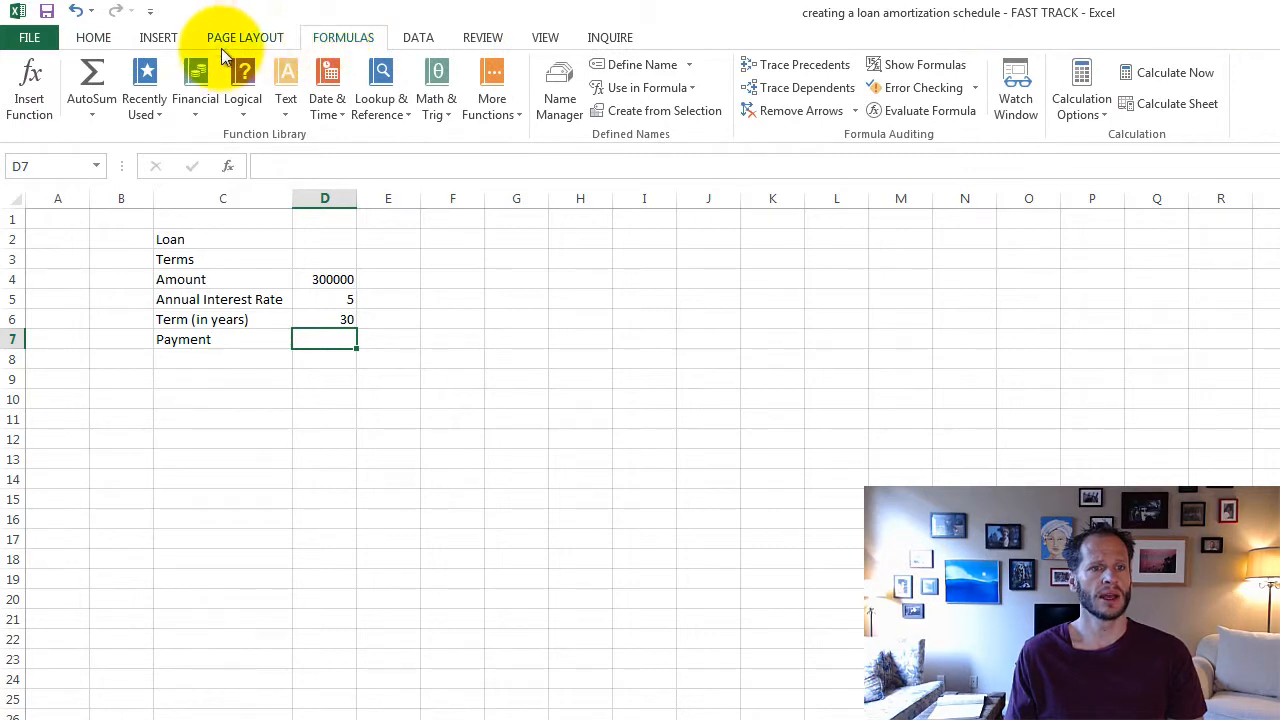
{"action": "left_click", "coordinate": [50, 120]}
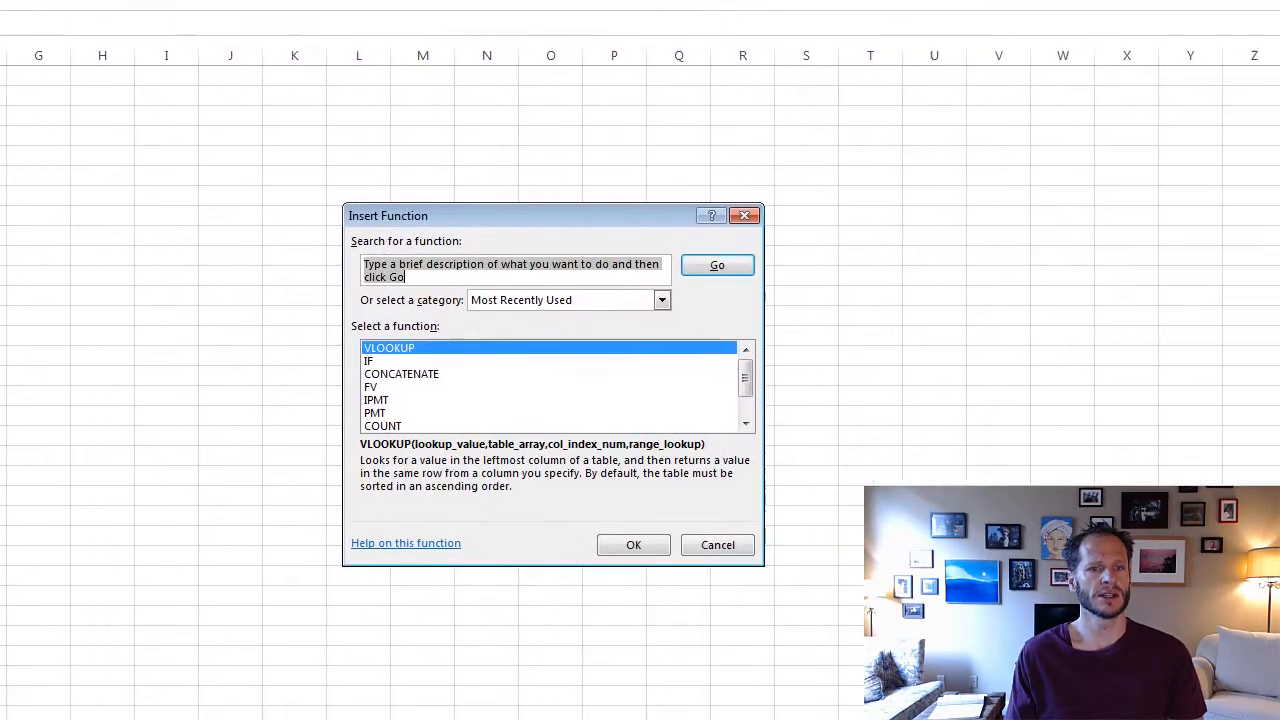
{"action": "left_click", "coordinate": [550, 282]}
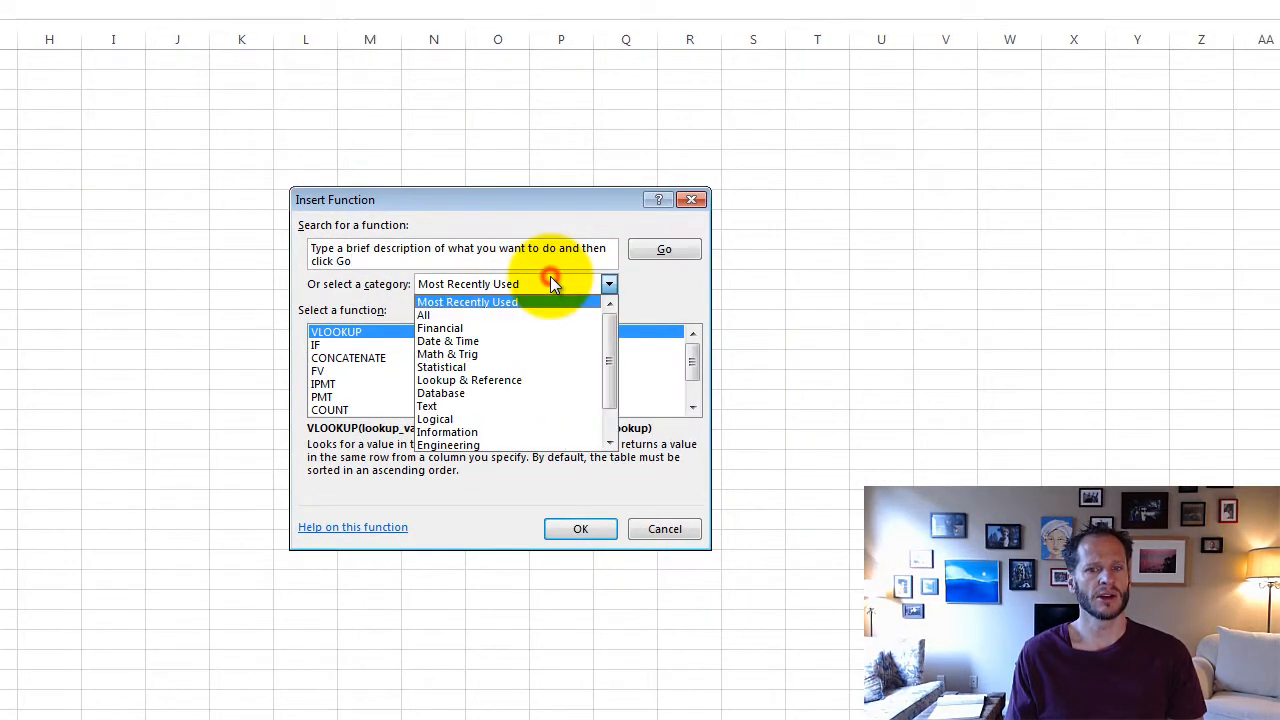
{"action": "left_click", "coordinate": [549, 328]}
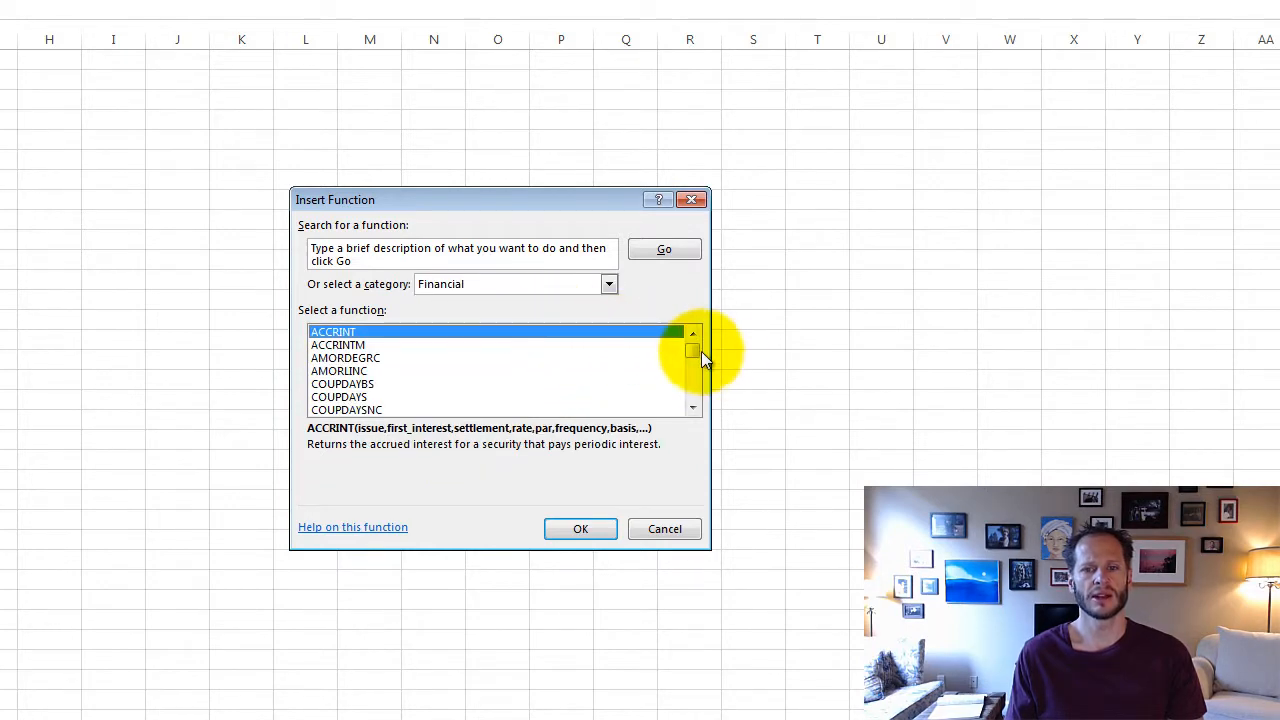
{"action": "left_click_drag", "start_coordinate": [701, 351], "coordinate": [696, 375]}
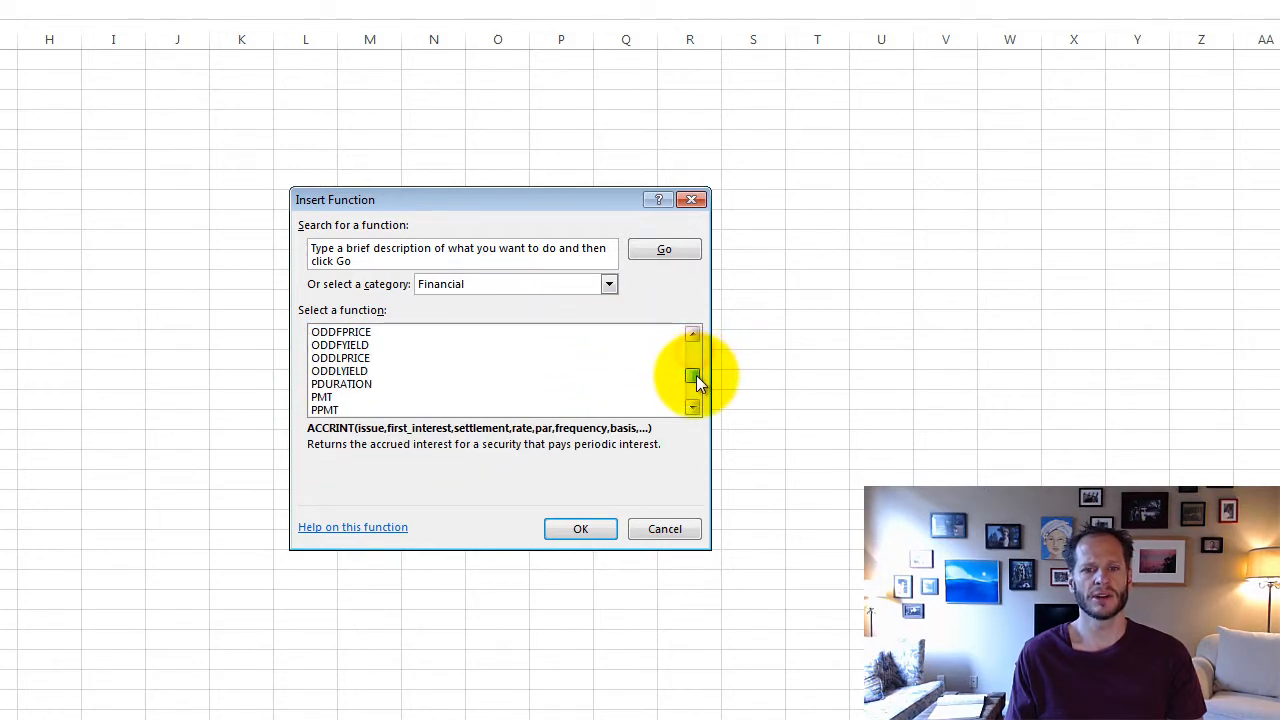
{"action": "left_click", "coordinate": [344, 397]}
{"action": "left_click", "coordinate": [572, 529]}
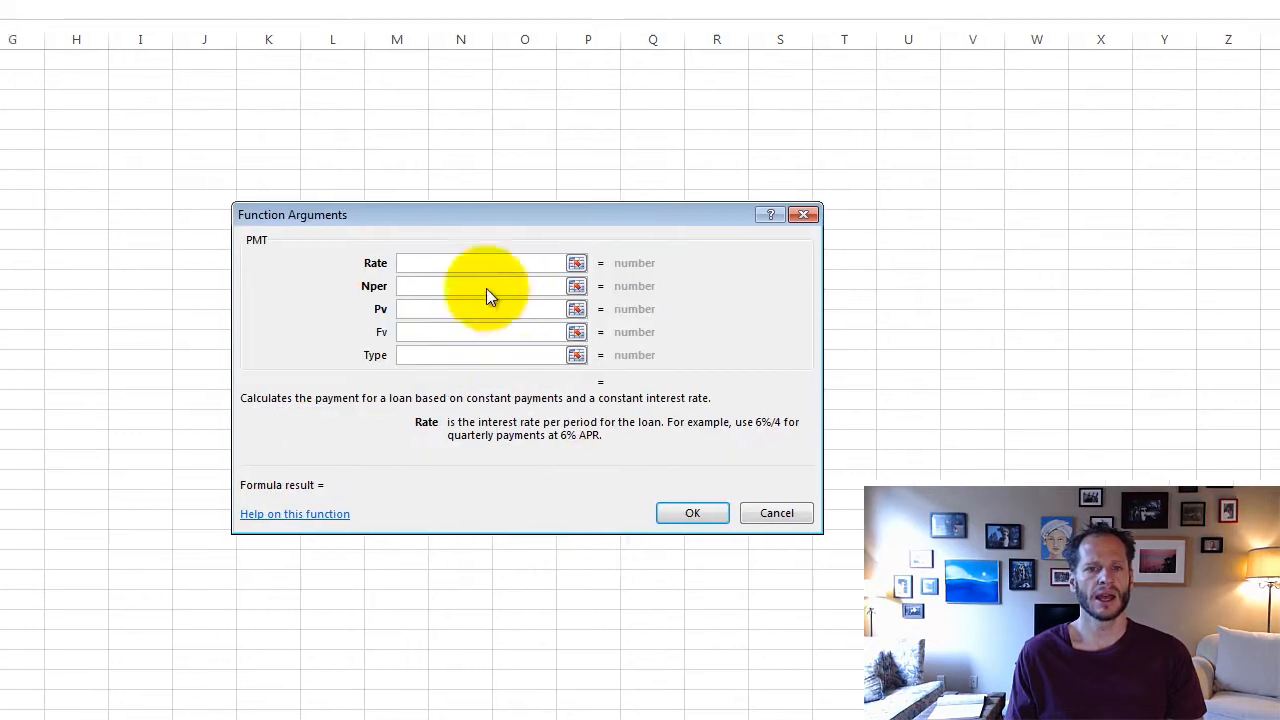
Uncover the loan values and set the PMT function's Rate argument to D5/12
{"action": "left_click_drag", "start_coordinate": [651, 227], "coordinate": [540, 126]}
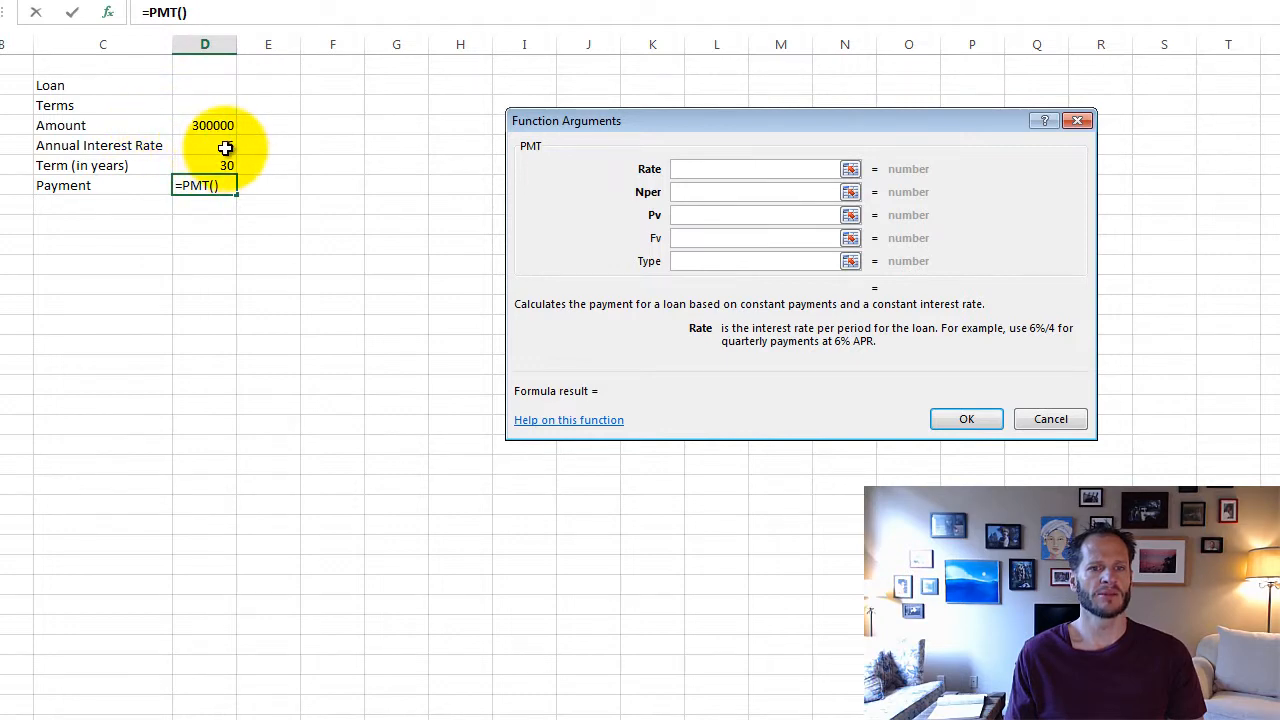
{"action": "left_click", "coordinate": [226, 148]}
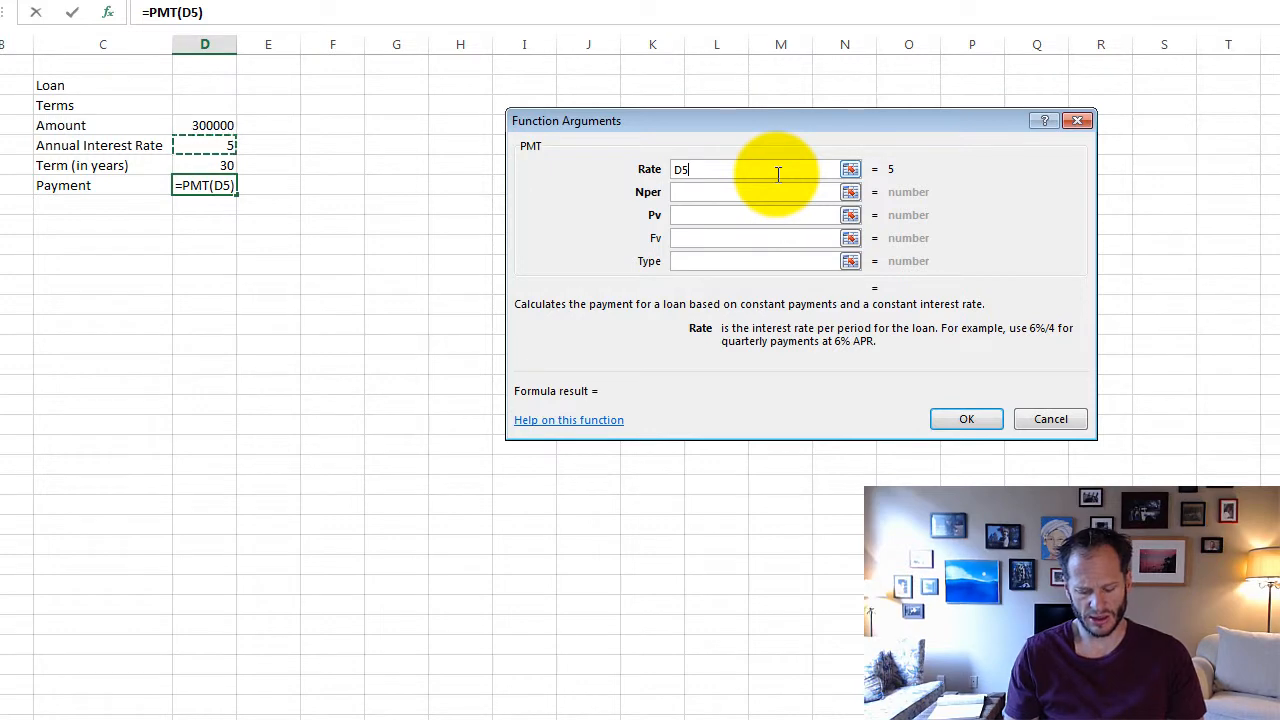
{"action": "type", "text": "/12"}
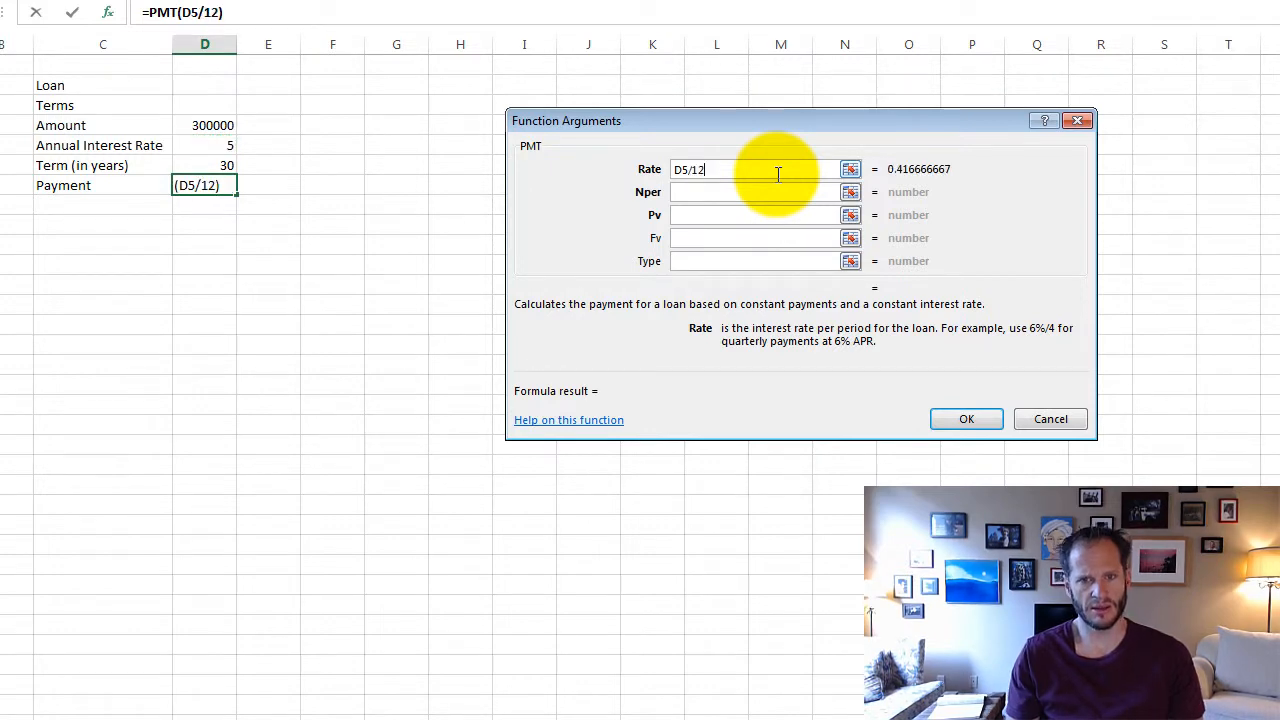
Set the PMT function's Nper argument to D6*12 and its Pv argument to D4
{"action": "left_click", "coordinate": [710, 192]}
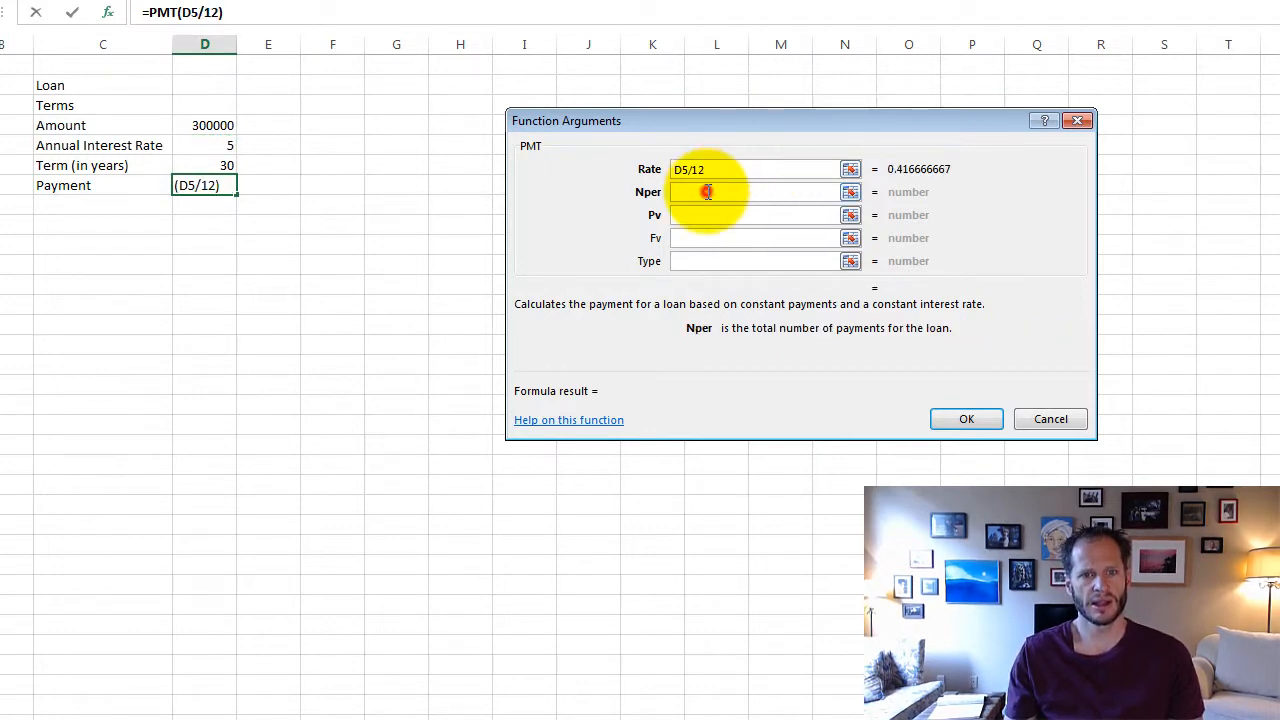
{"action": "left_click", "coordinate": [220, 165]}
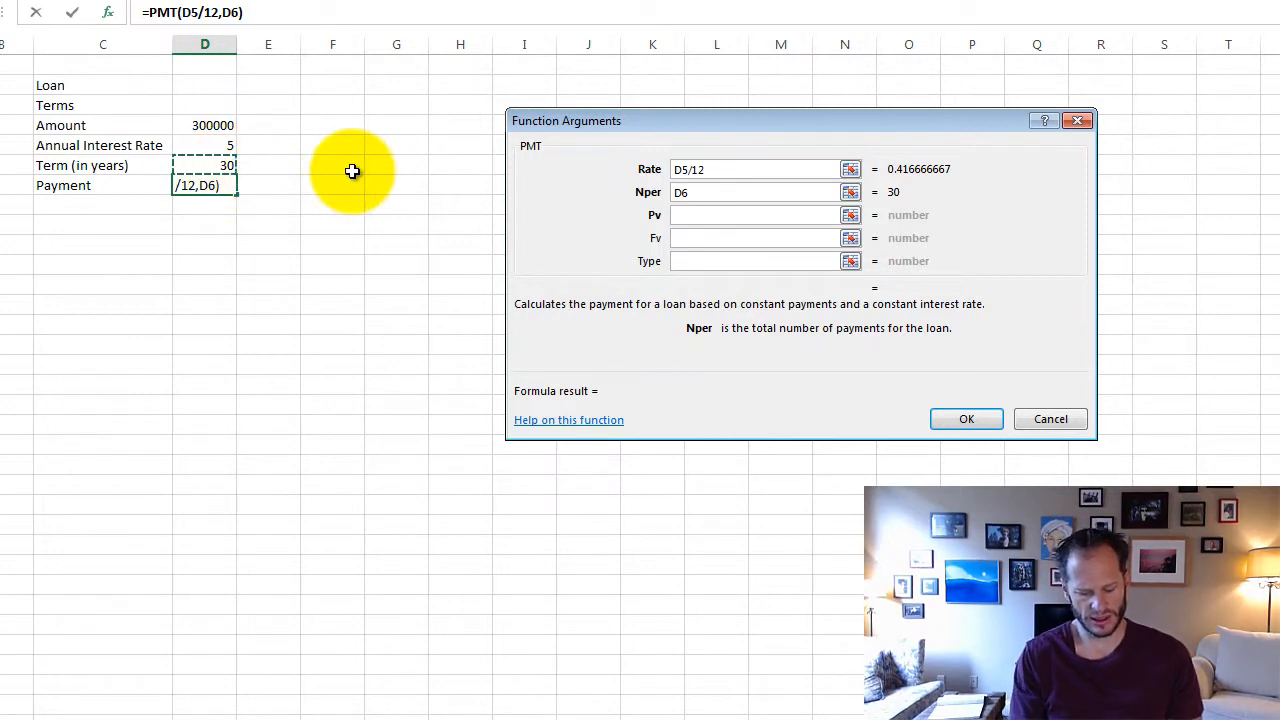
{"action": "type", "text": "*12"}
{"action": "left_click", "coordinate": [694, 212]}
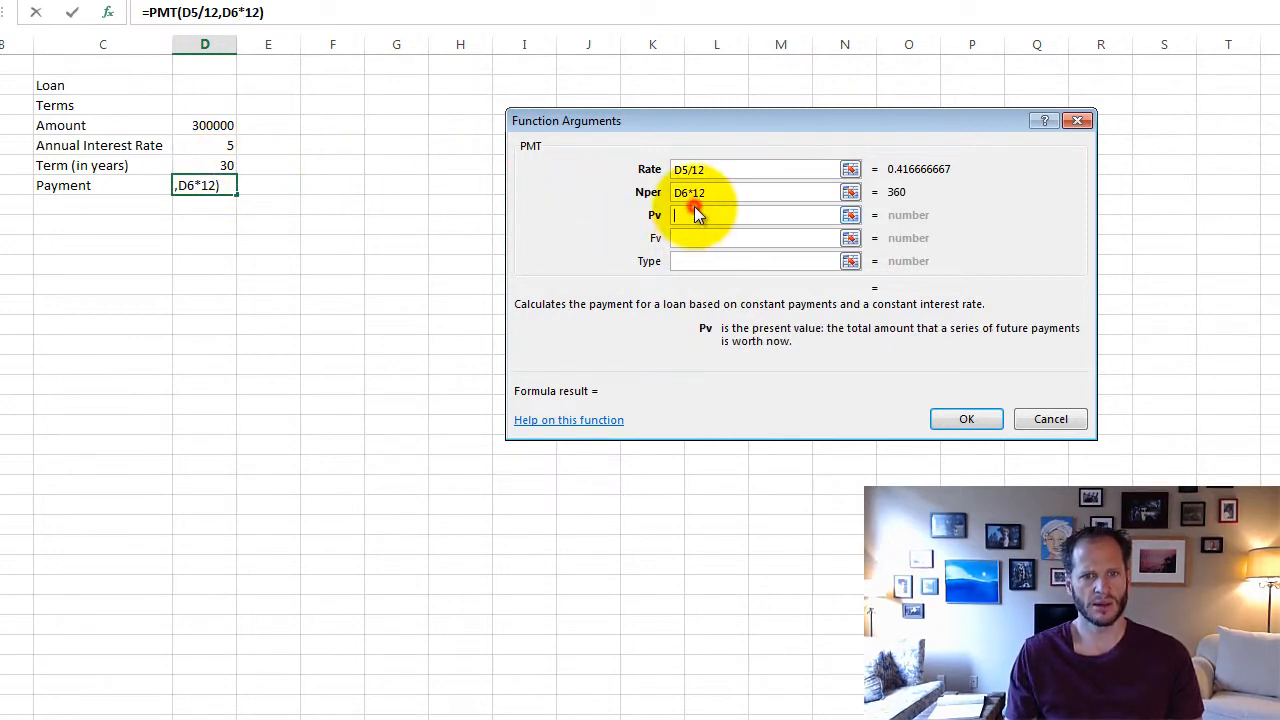
{"action": "left_click", "coordinate": [217, 125]}
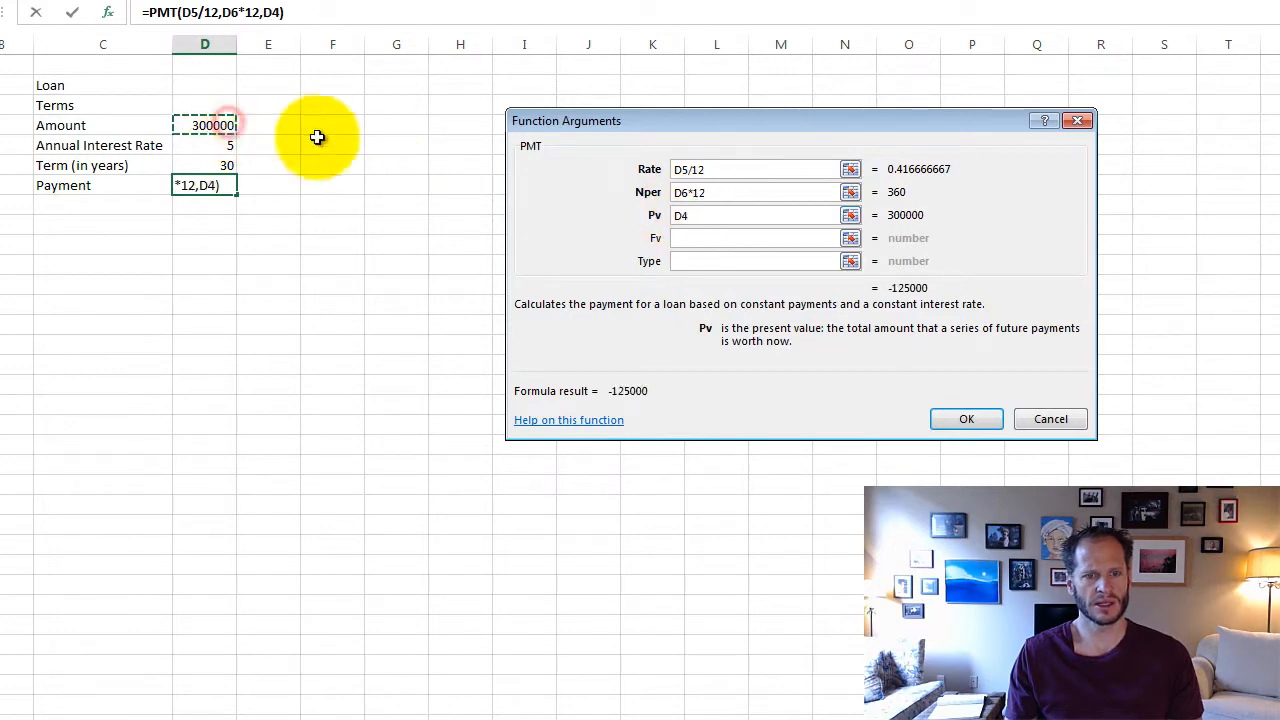
Set the Fv argument to 0, leave Type empty and accept the PMT function into D7
{"action": "left_click", "coordinate": [716, 239]}
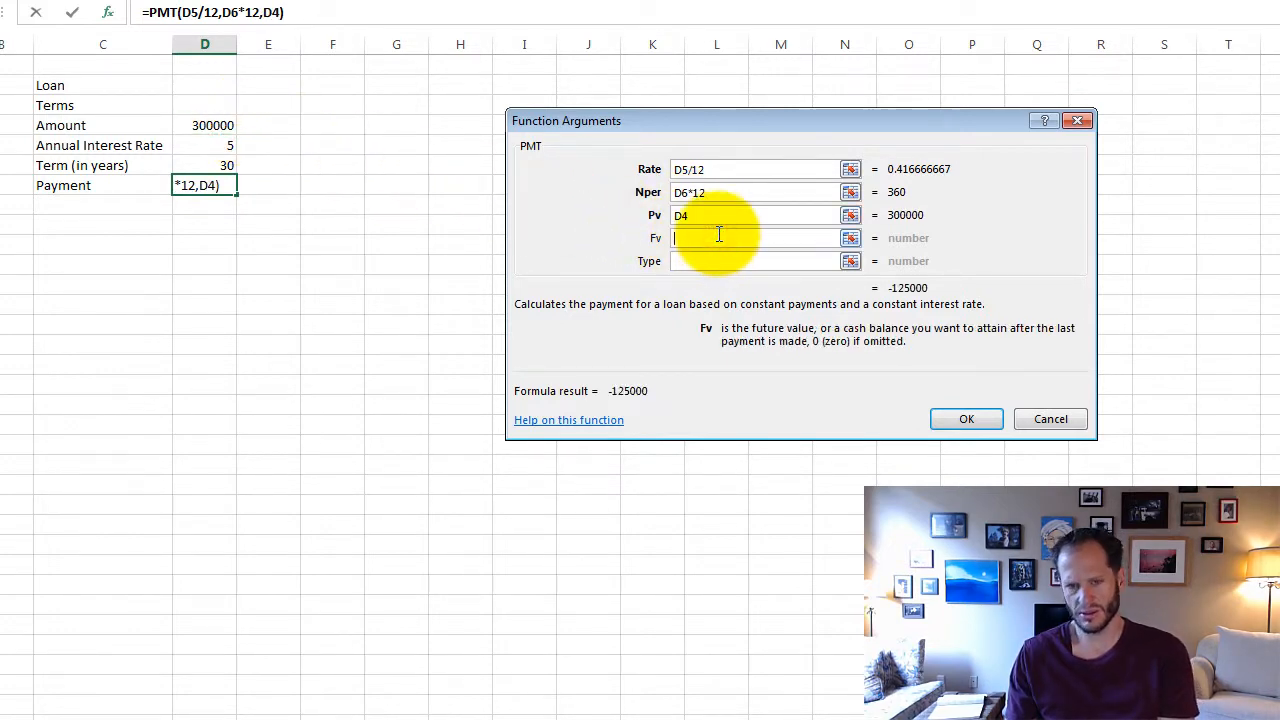
{"action": "type", "text": "0"}
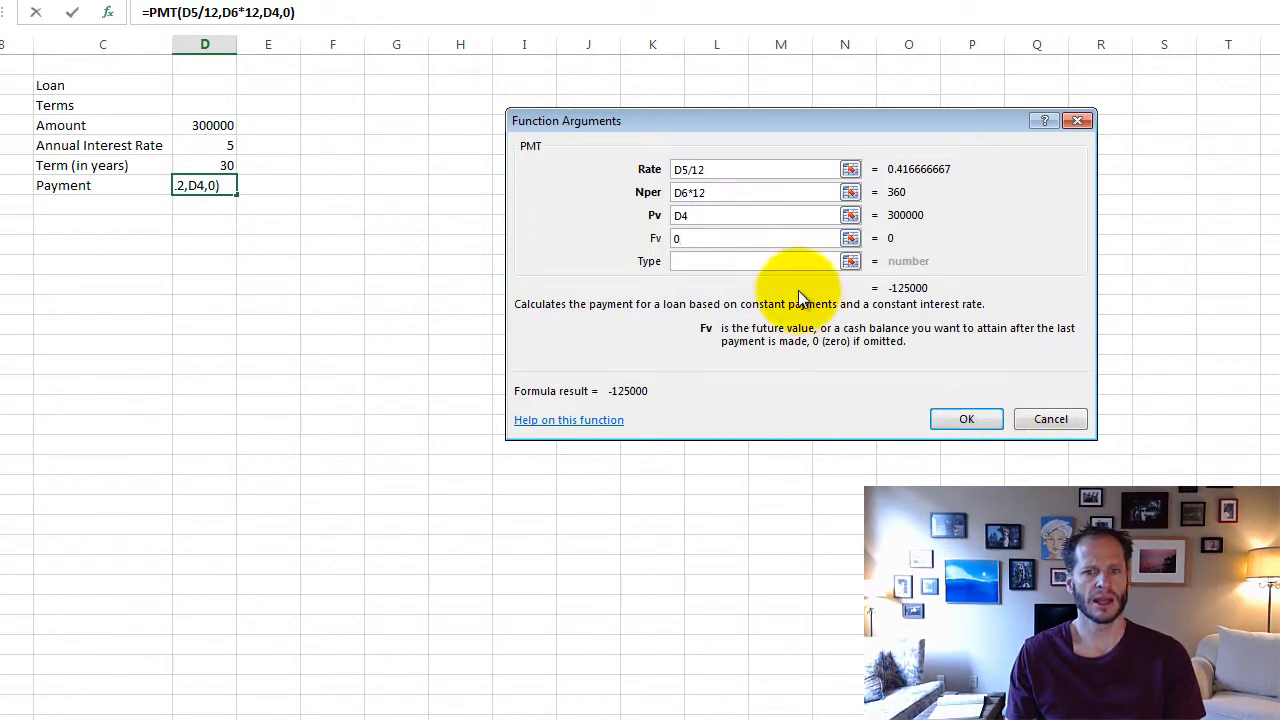
{"action": "left_click", "coordinate": [762, 261]}
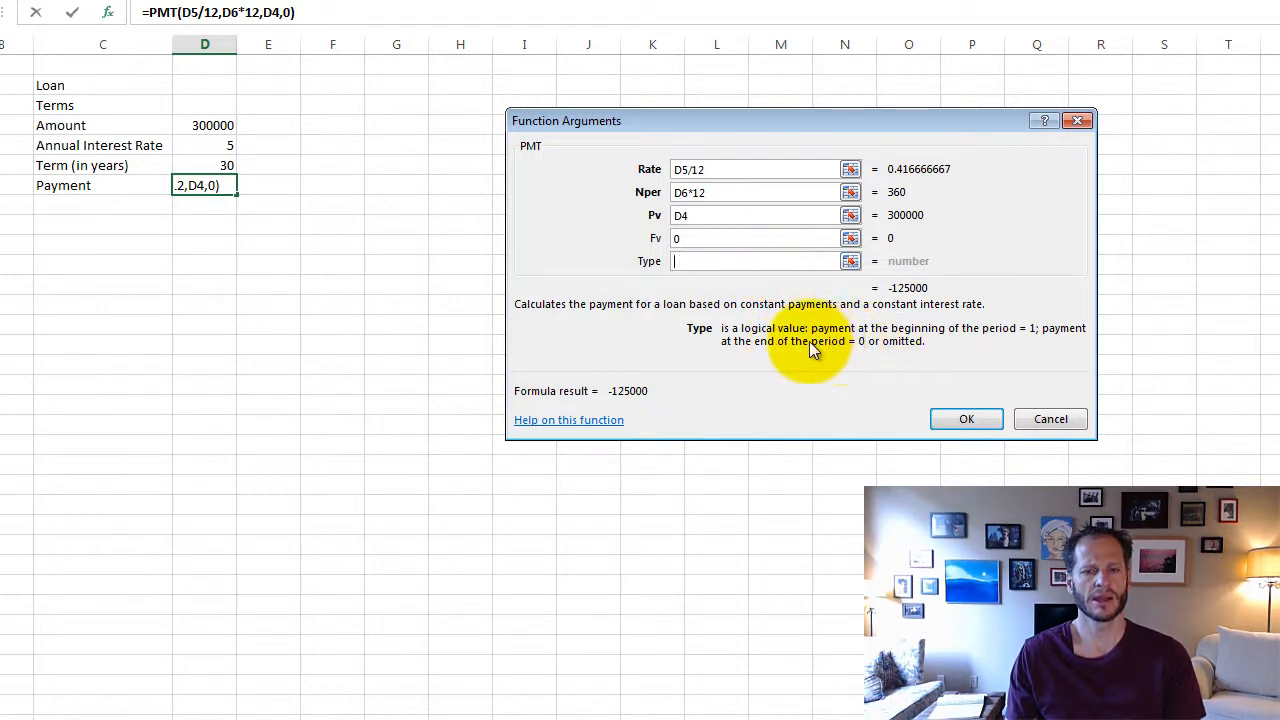
{"action": "left_click", "coordinate": [967, 420]}
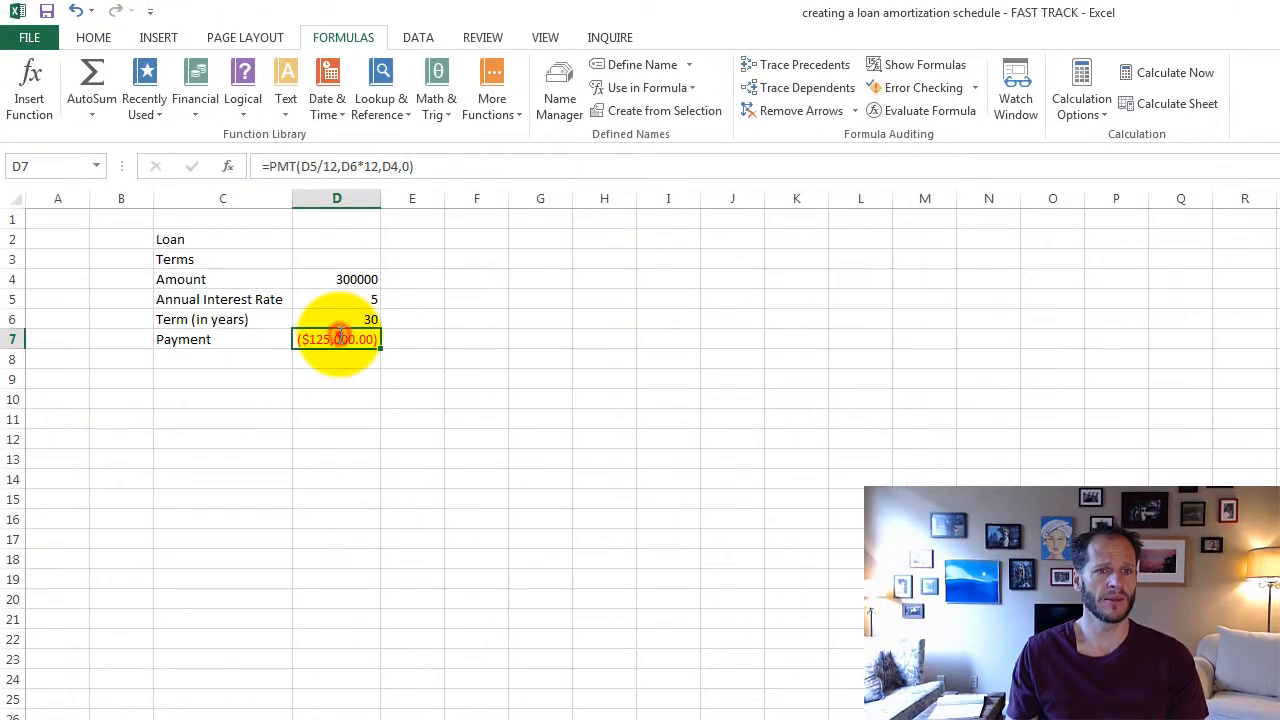
Edit the payment formula in D7 to negate the loan amount, giving =PMT(D5/12,D6*12,-D4,0)
{"action": "double_click", "coordinate": [340, 339]}
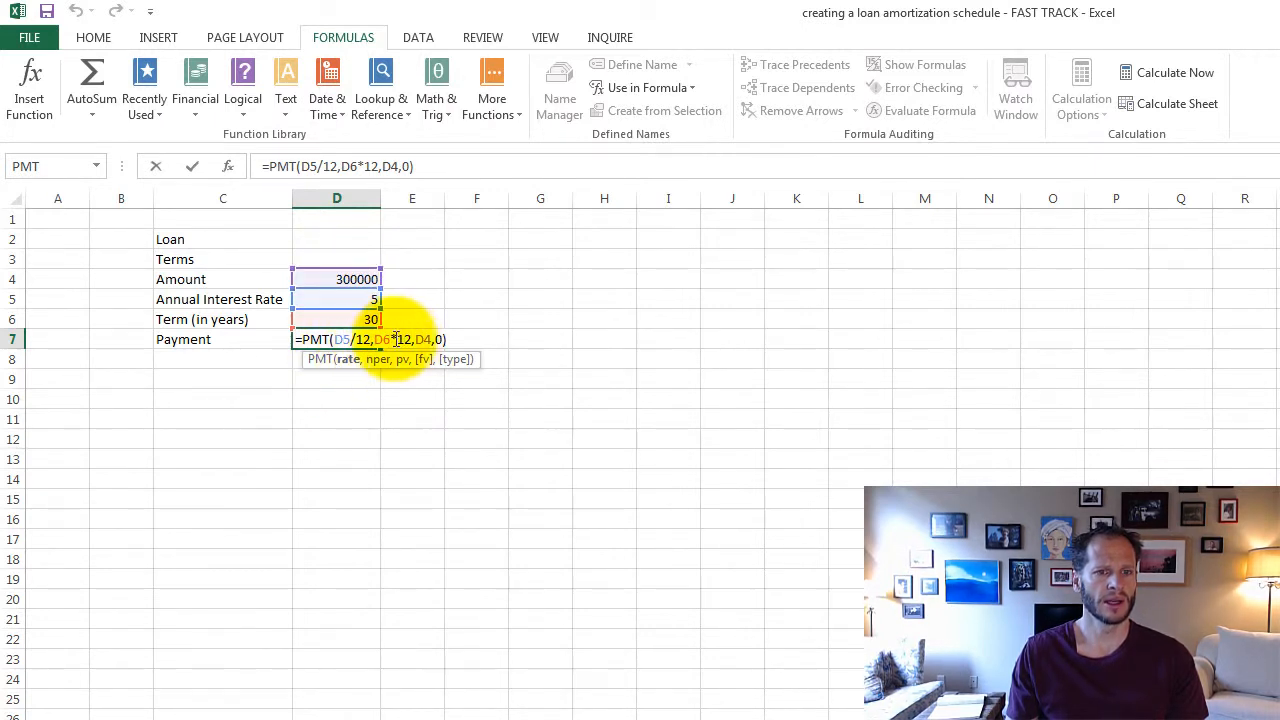
{"action": "left_click", "coordinate": [375, 339]}
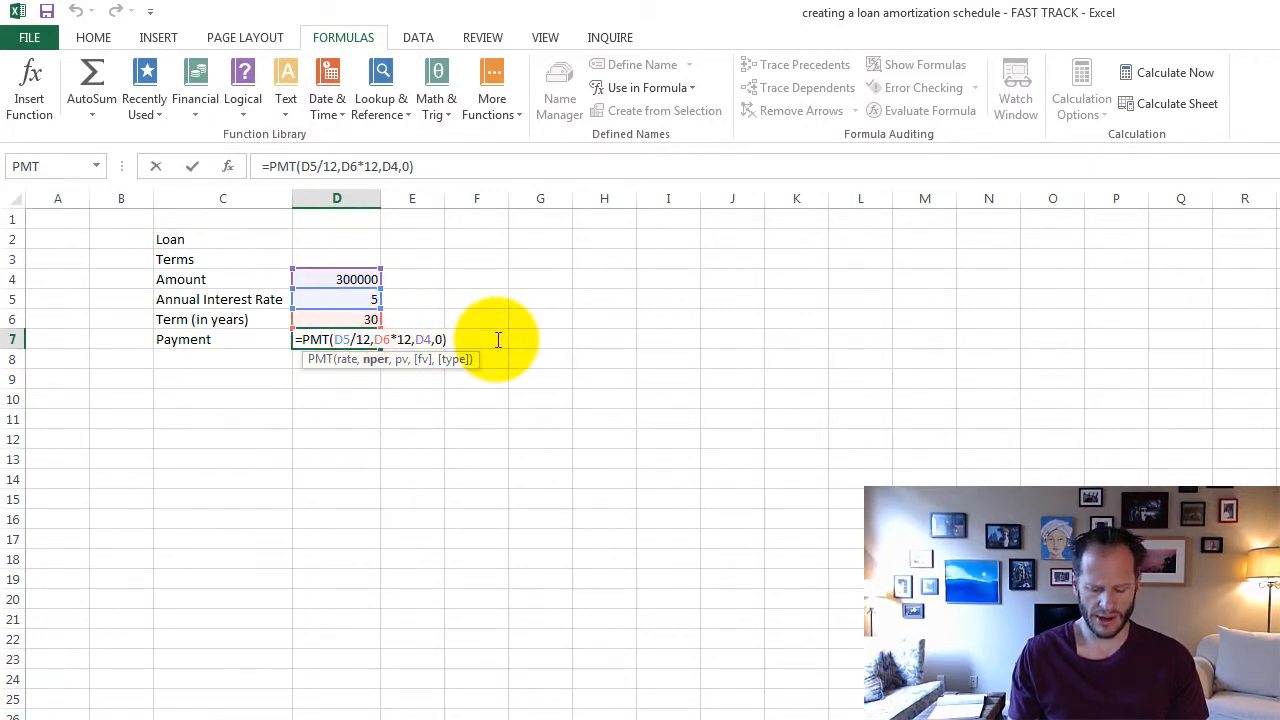
{"action": "type", "text": "-"}
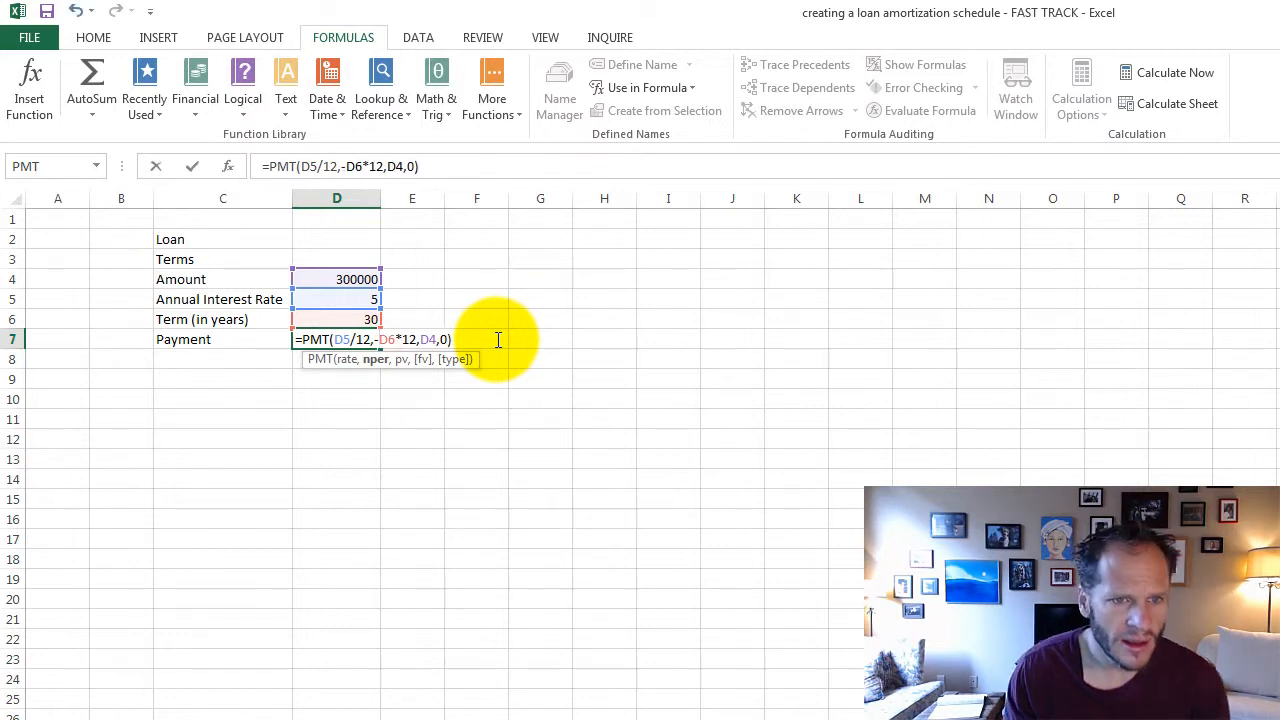
{"action": "key", "text": "BackSpace"}
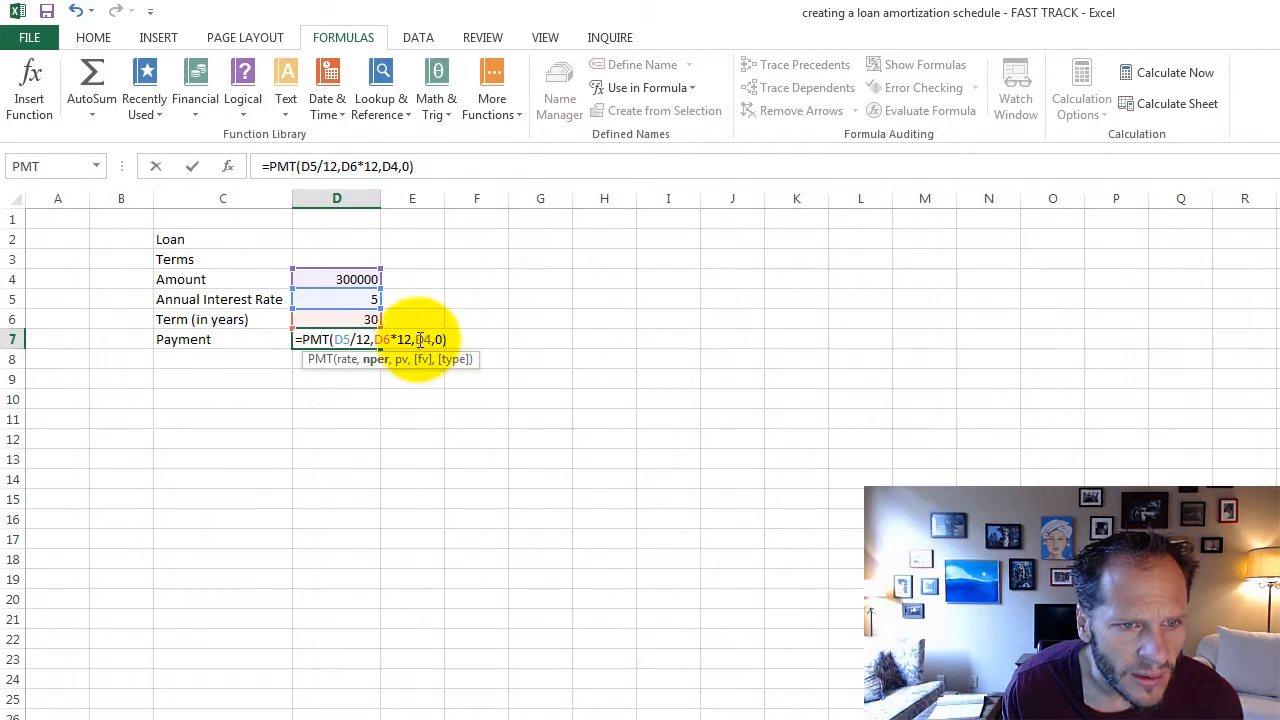
{"action": "left_click", "coordinate": [420, 339]}
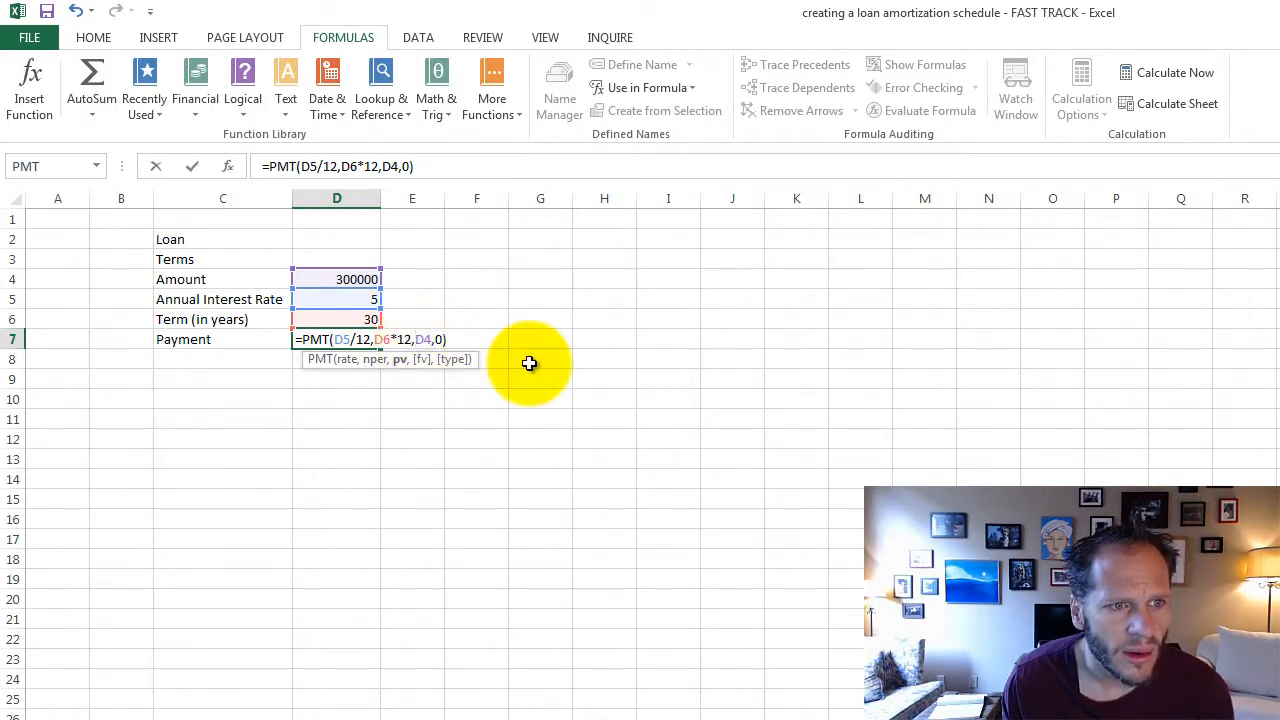
{"action": "type", "text": "-"}
{"action": "key", "text": "Return"}
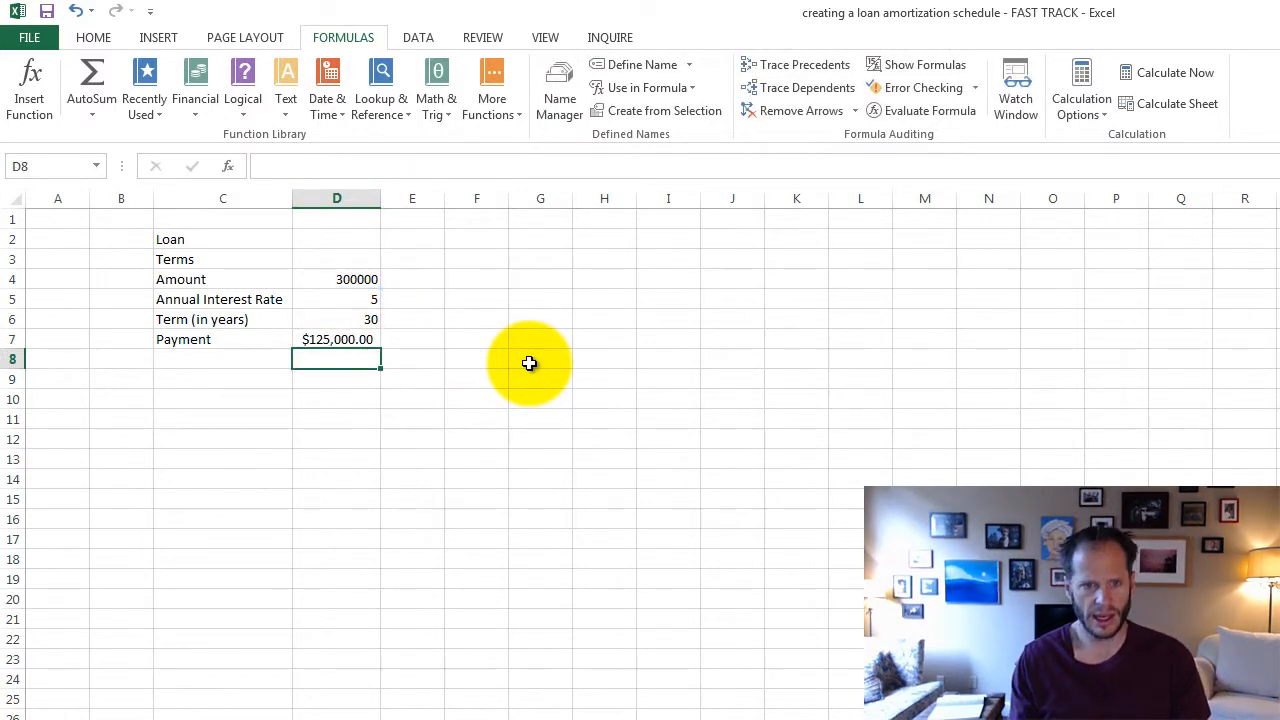
{"action": "left_click", "coordinate": [466, 477]}
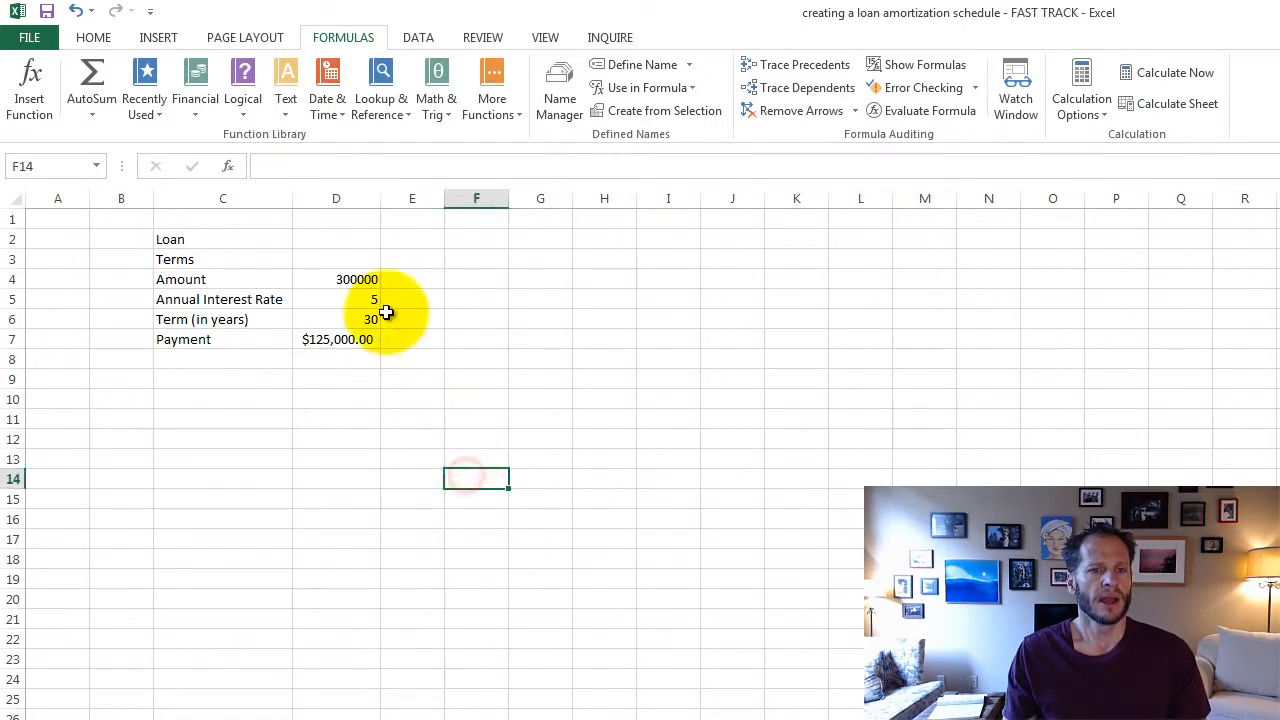
Format the loan amount in D4 as Currency
{"action": "left_click", "coordinate": [366, 281]}
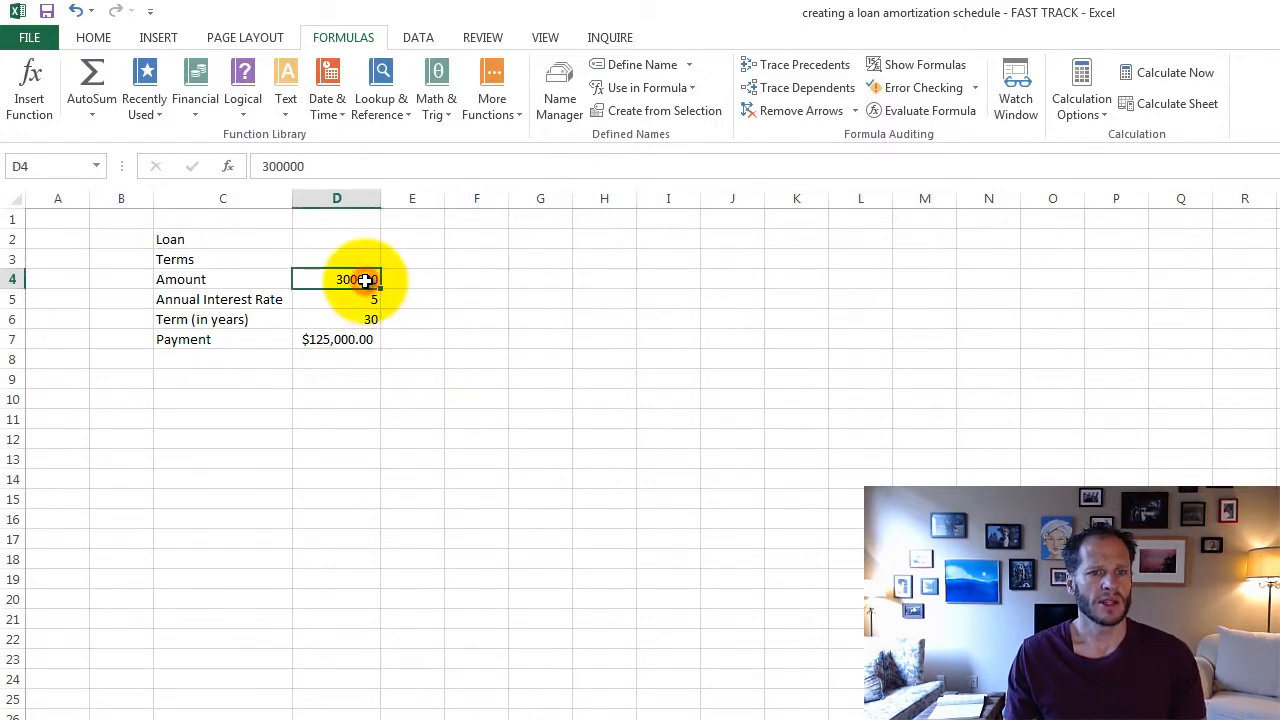
{"action": "right_click", "coordinate": [366, 280]}
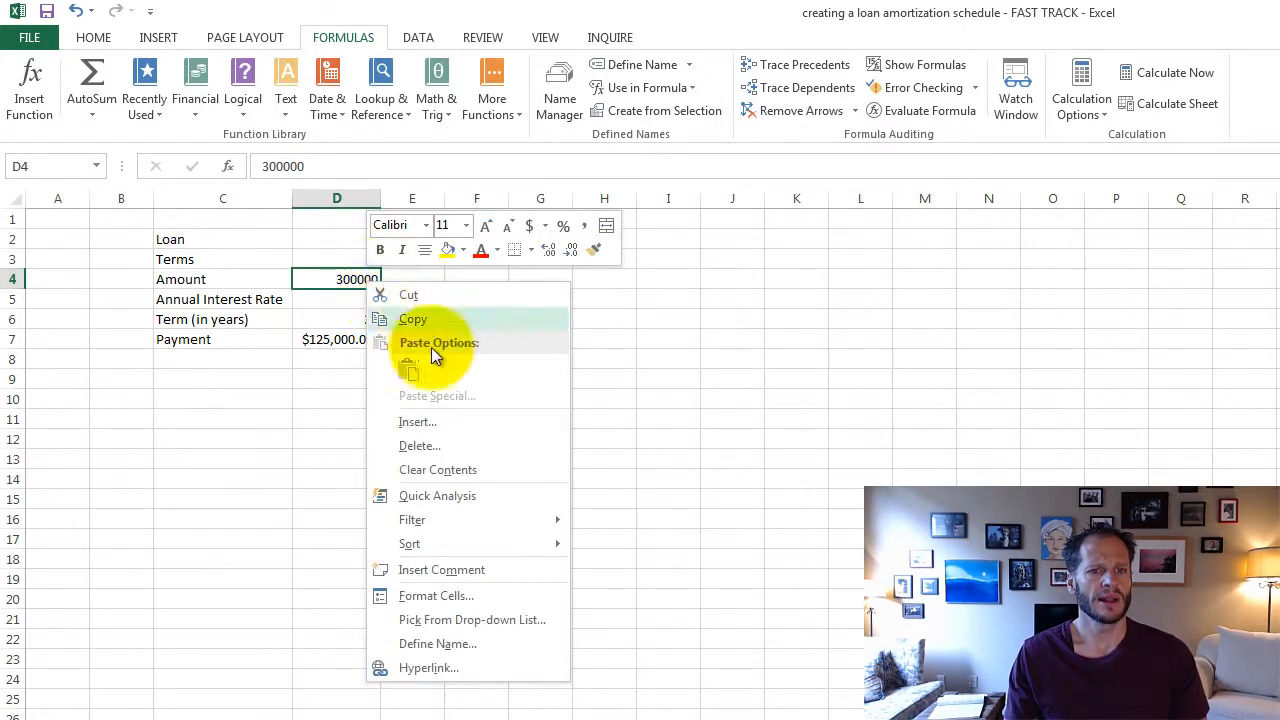
{"action": "left_click", "coordinate": [450, 598]}
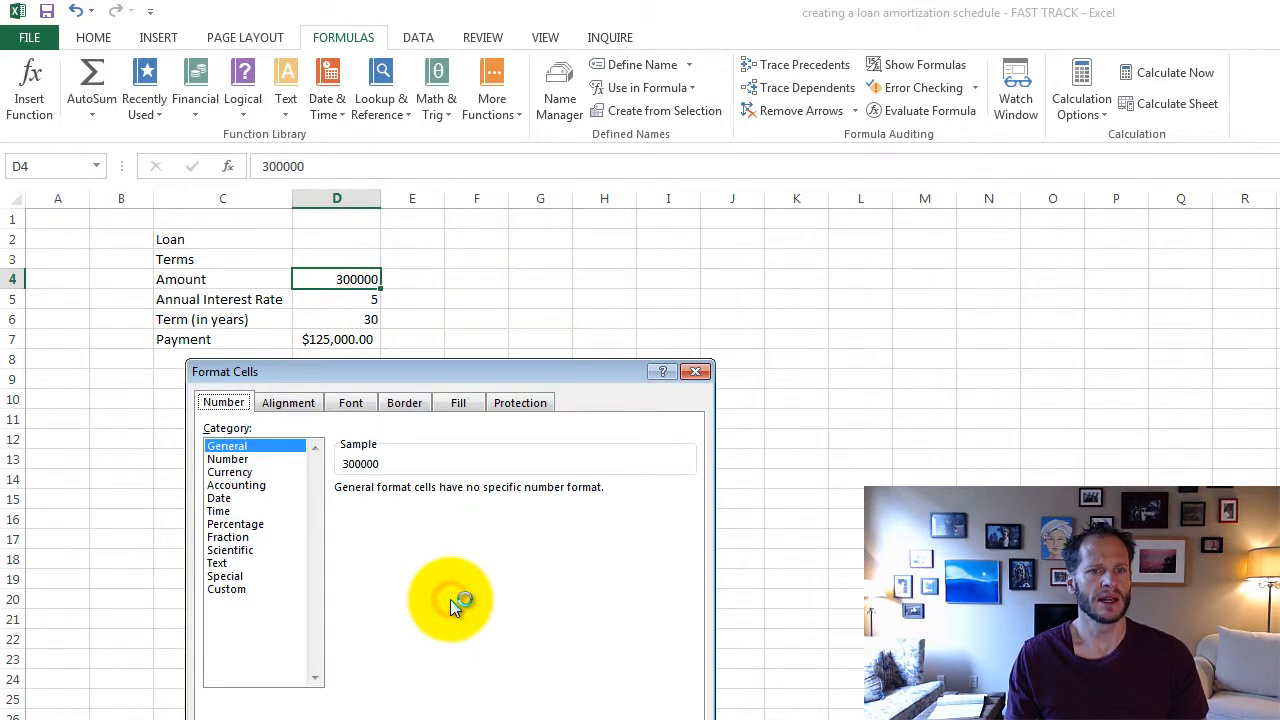
{"action": "left_click", "coordinate": [245, 472]}
{"action": "key", "text": "Return"}
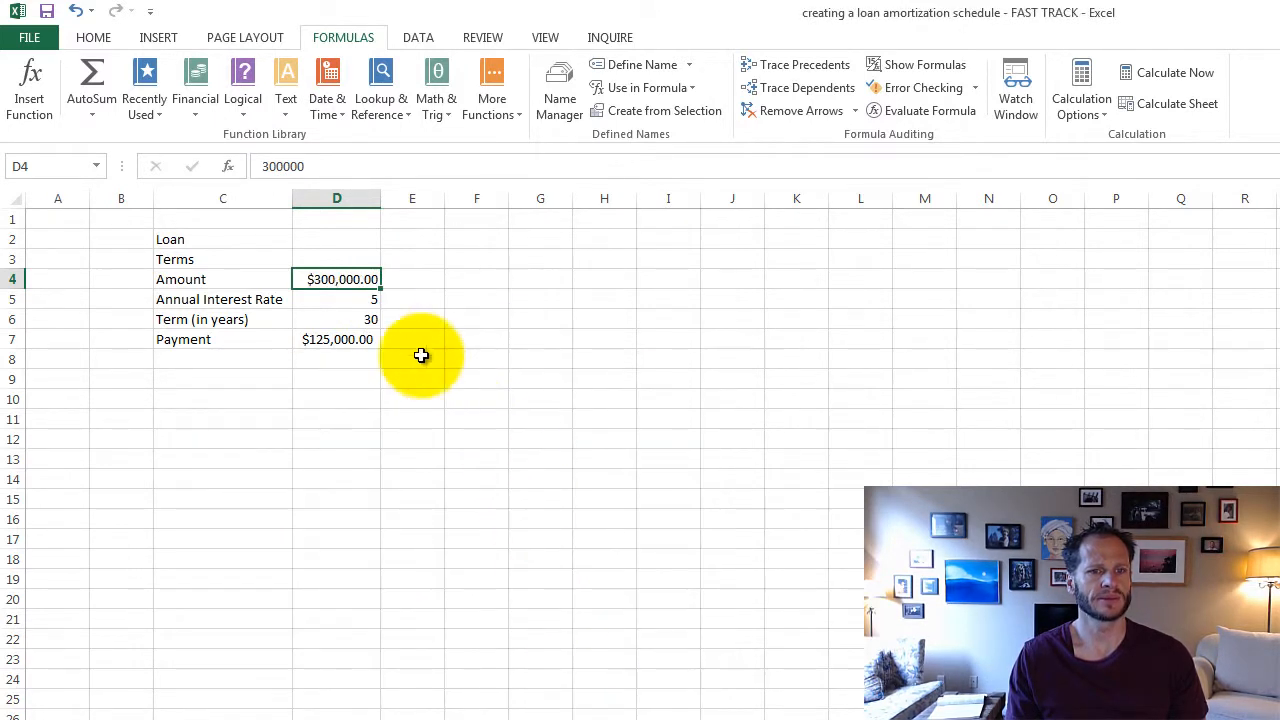
Format the annual interest rate in D5 as Percentage with 2 decimal places
{"action": "left_click", "coordinate": [372, 319]}
{"action": "right_click", "coordinate": [372, 300]}
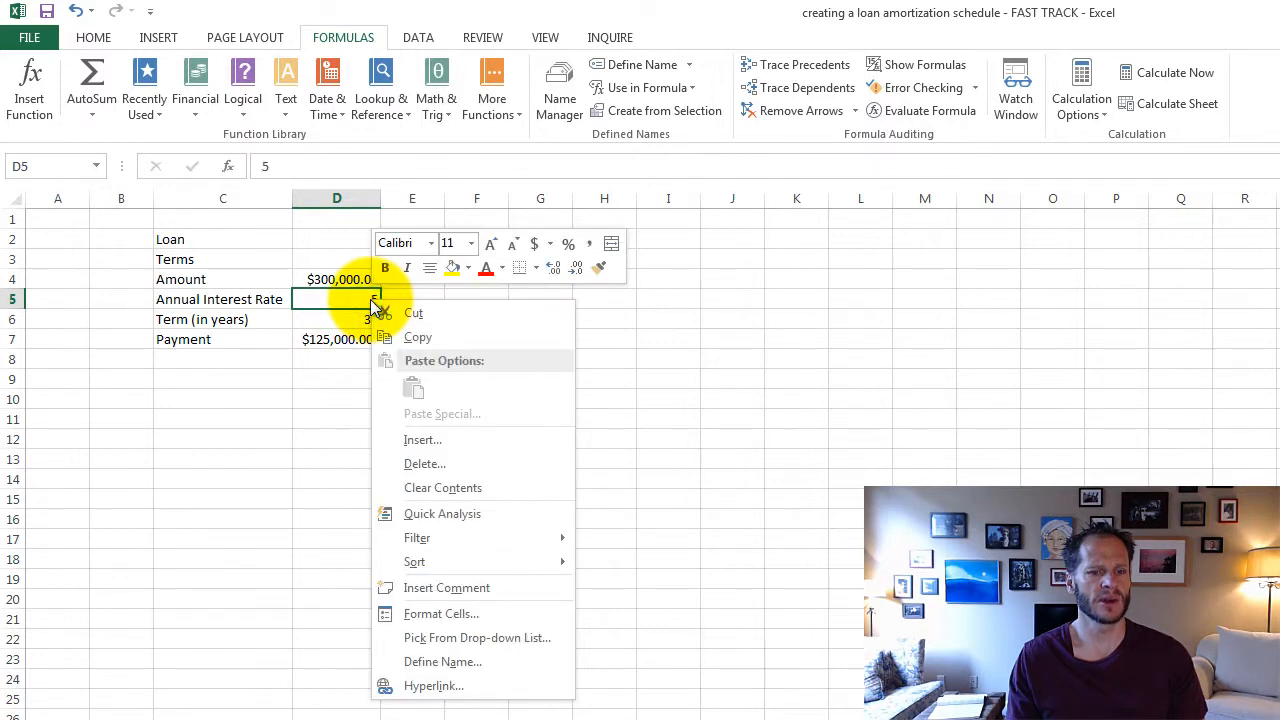
{"action": "left_click", "coordinate": [481, 620]}
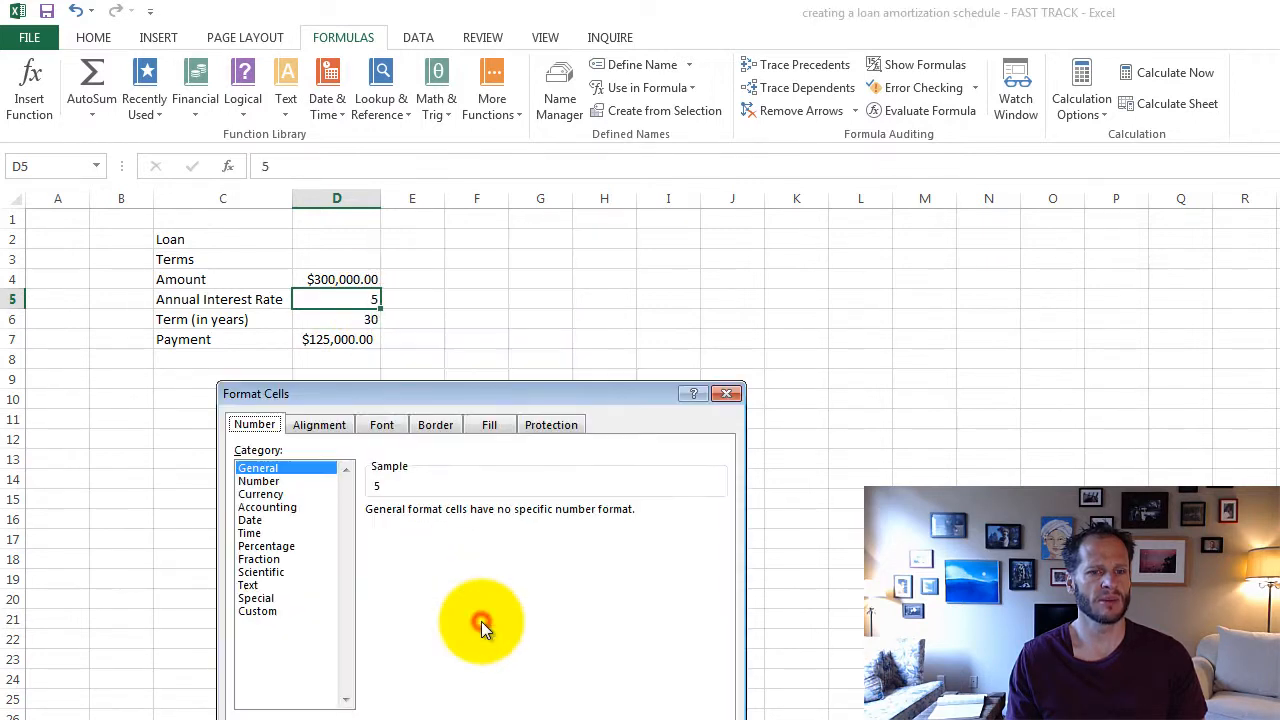
{"action": "left_click", "coordinate": [283, 546]}
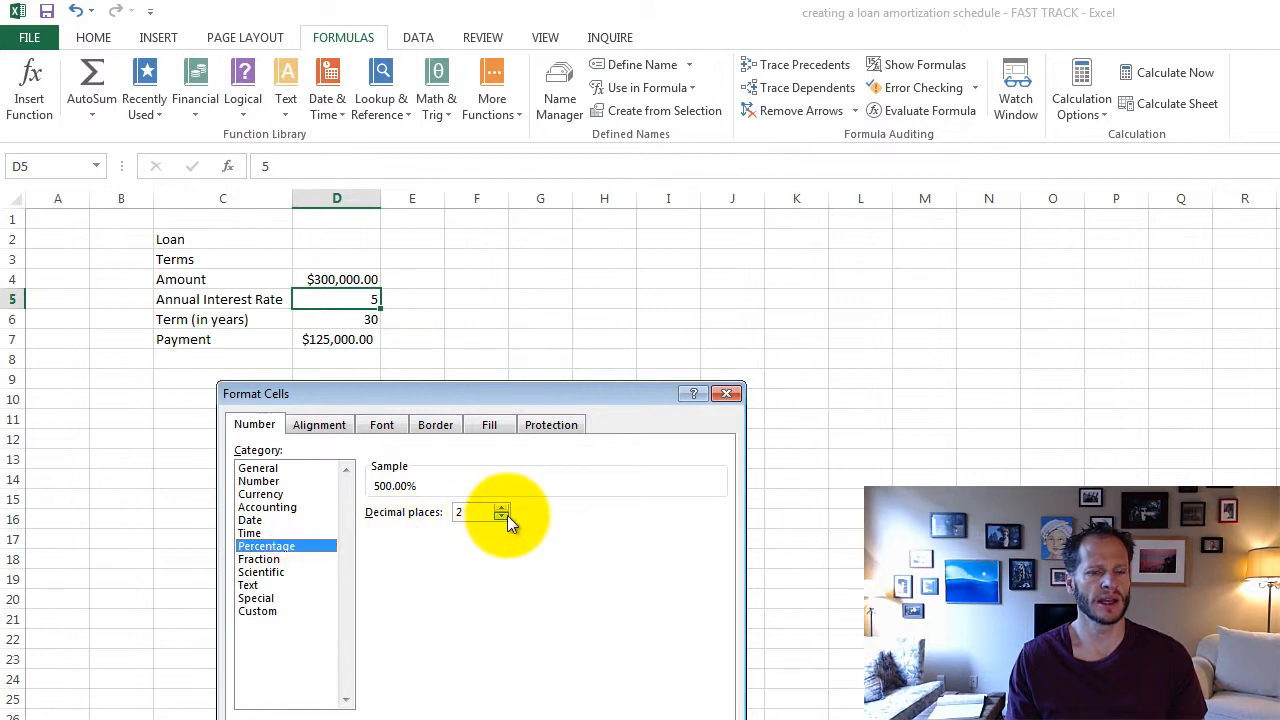
{"action": "key", "text": "Return"}
{"action": "left_click", "coordinate": [592, 686]}
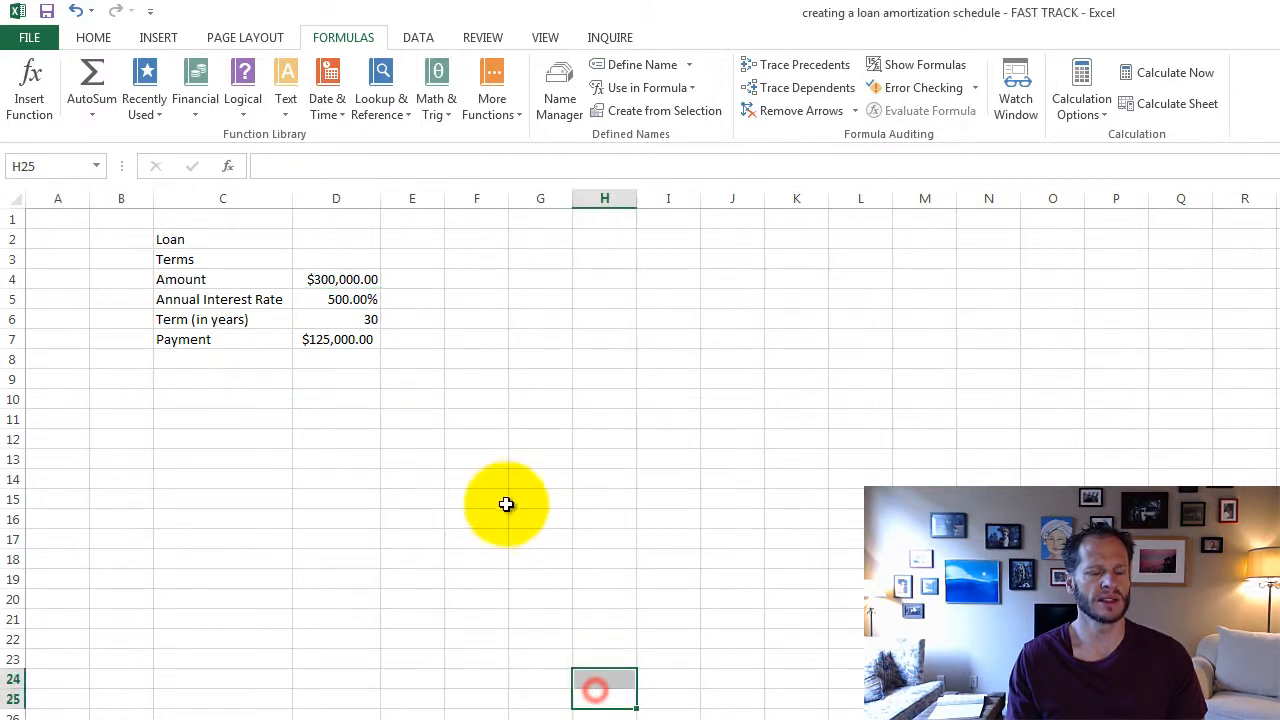
{"action": "left_click", "coordinate": [457, 438]}
Correct the annual interest rate in D5 to 5% and check the payment cell D7
{"action": "left_click", "coordinate": [352, 299]}
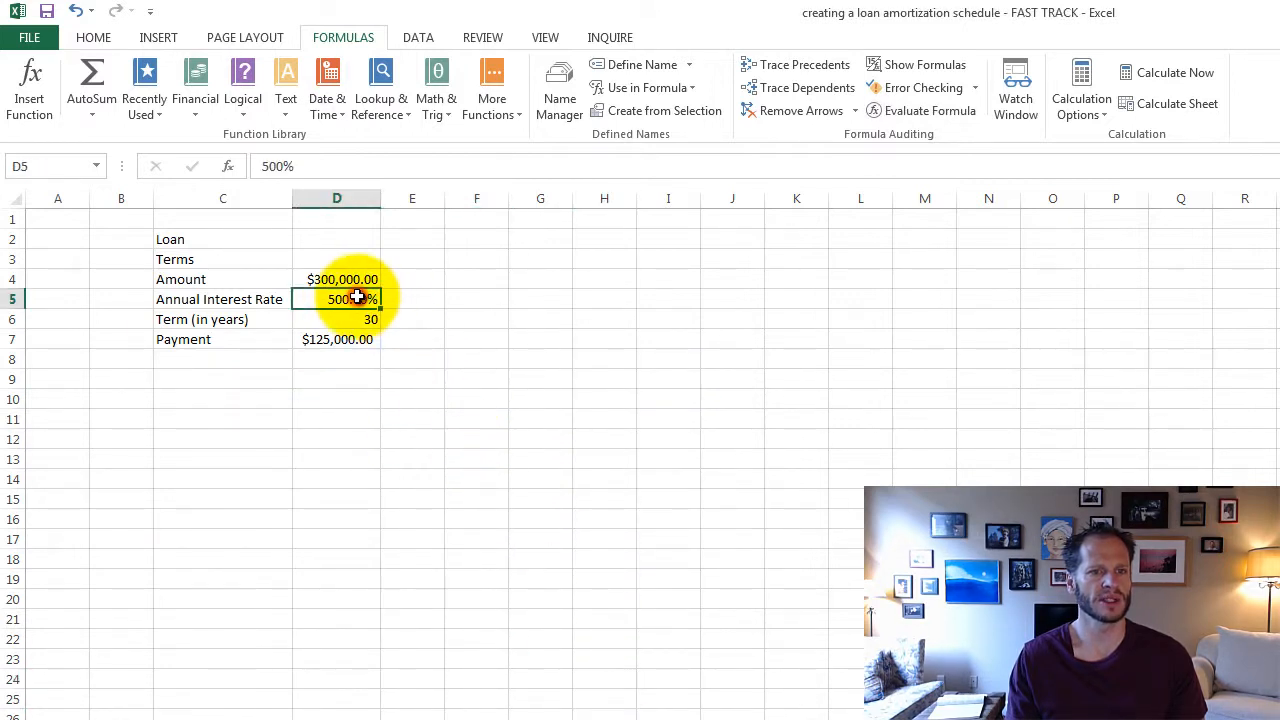
{"action": "left_click", "coordinate": [340, 339]}
{"action": "left_click", "coordinate": [368, 299]}
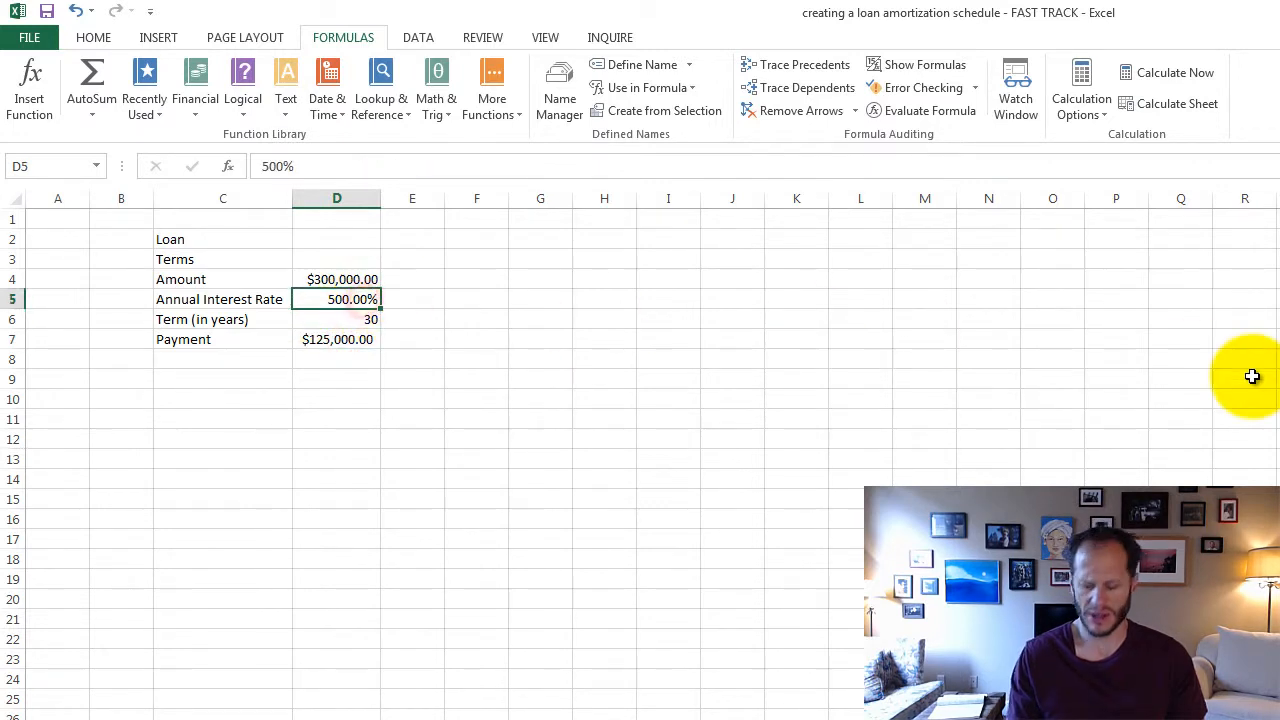
{"action": "type", "text": "5%"}
{"action": "key", "text": "Return"}
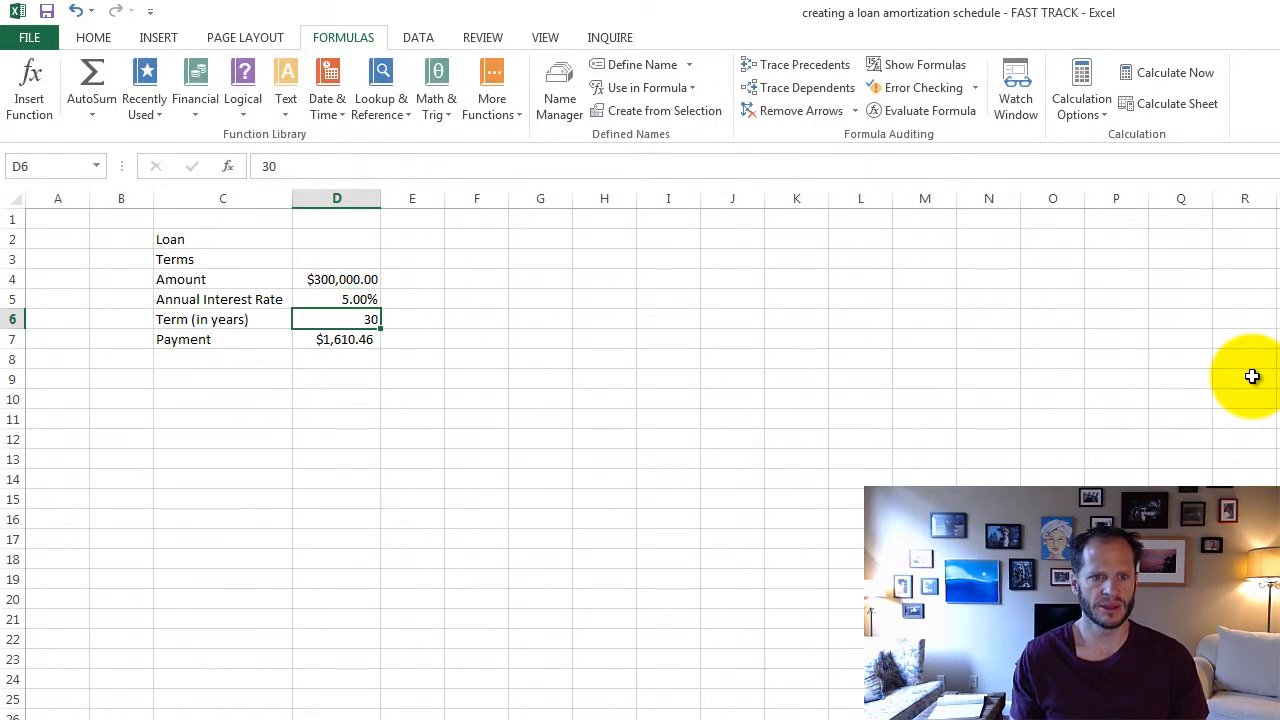
{"action": "left_click", "coordinate": [368, 340]}
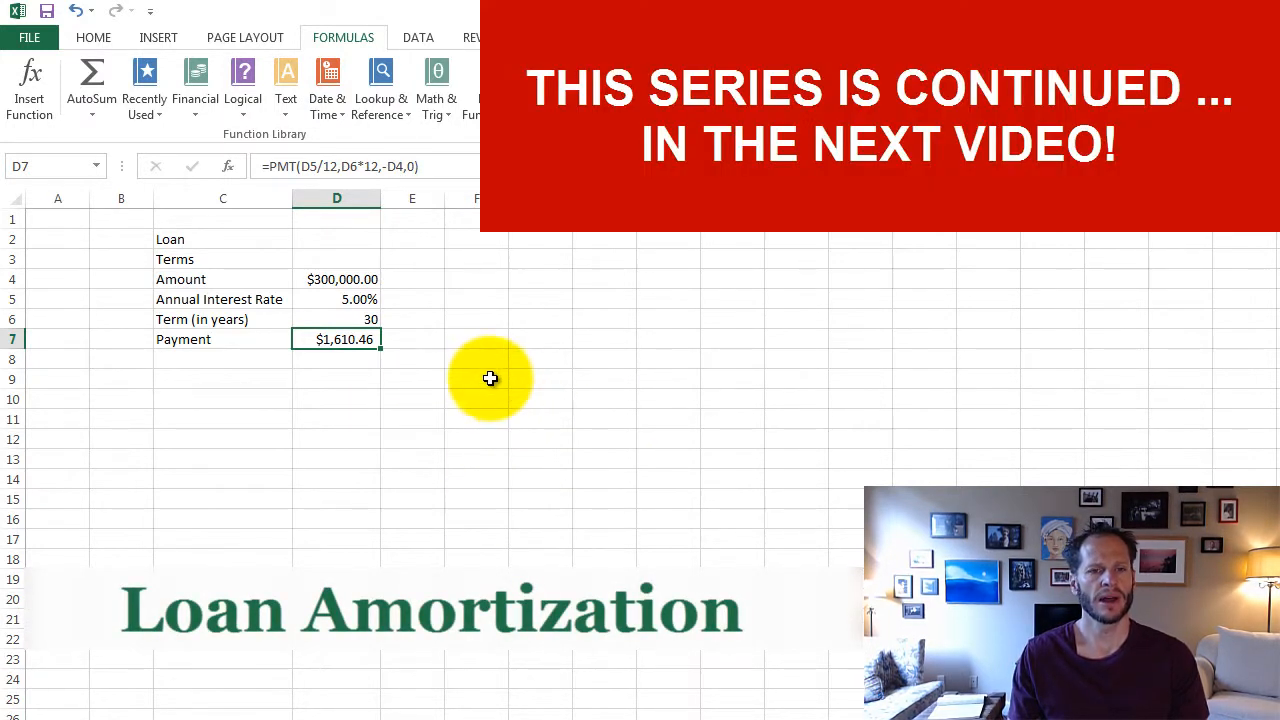
Enter the column header Period in F9
{"action": "left_click", "coordinate": [487, 378]}
{"action": "type", "text": "Preiod"}
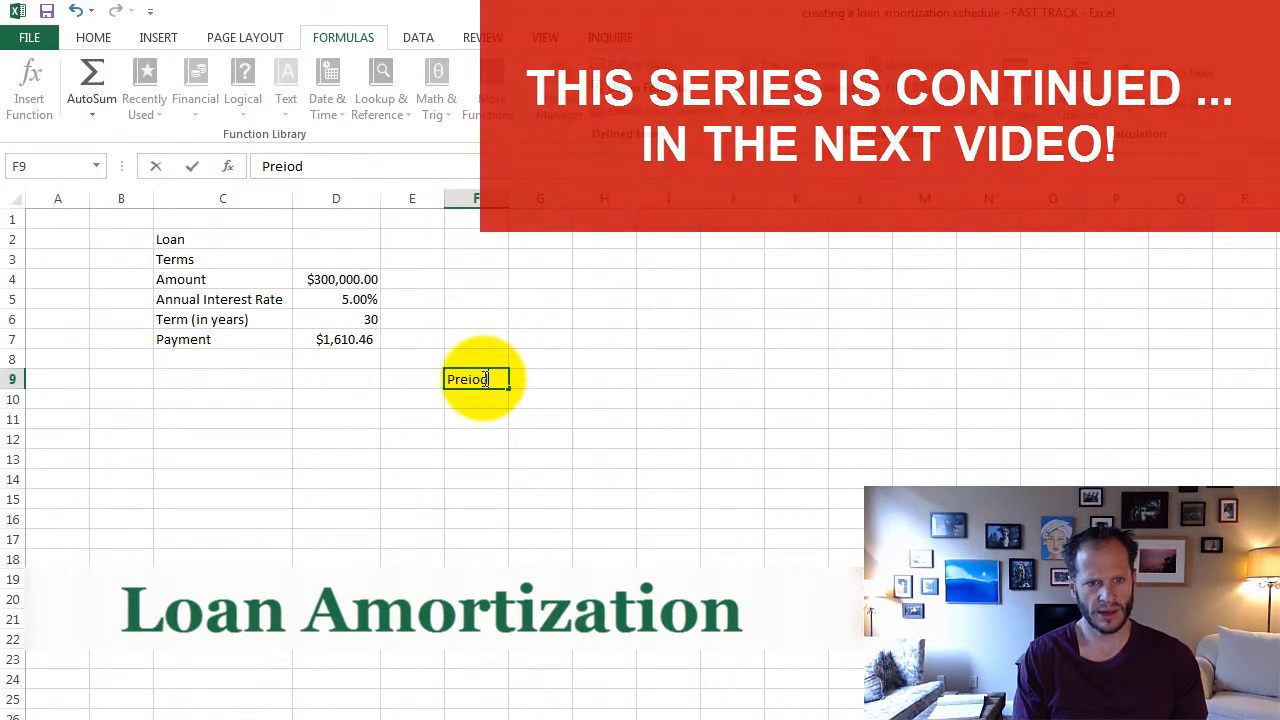
{"action": "key", "text": "BackSpace"}
{"action": "key", "text": "BackSpace"}
{"action": "key", "text": "BackSpace"}
{"action": "key", "text": "BackSpace"}
{"action": "key", "text": "BackSpace"}
{"action": "type", "text": "eriod"}
{"action": "key", "text": "Return"}
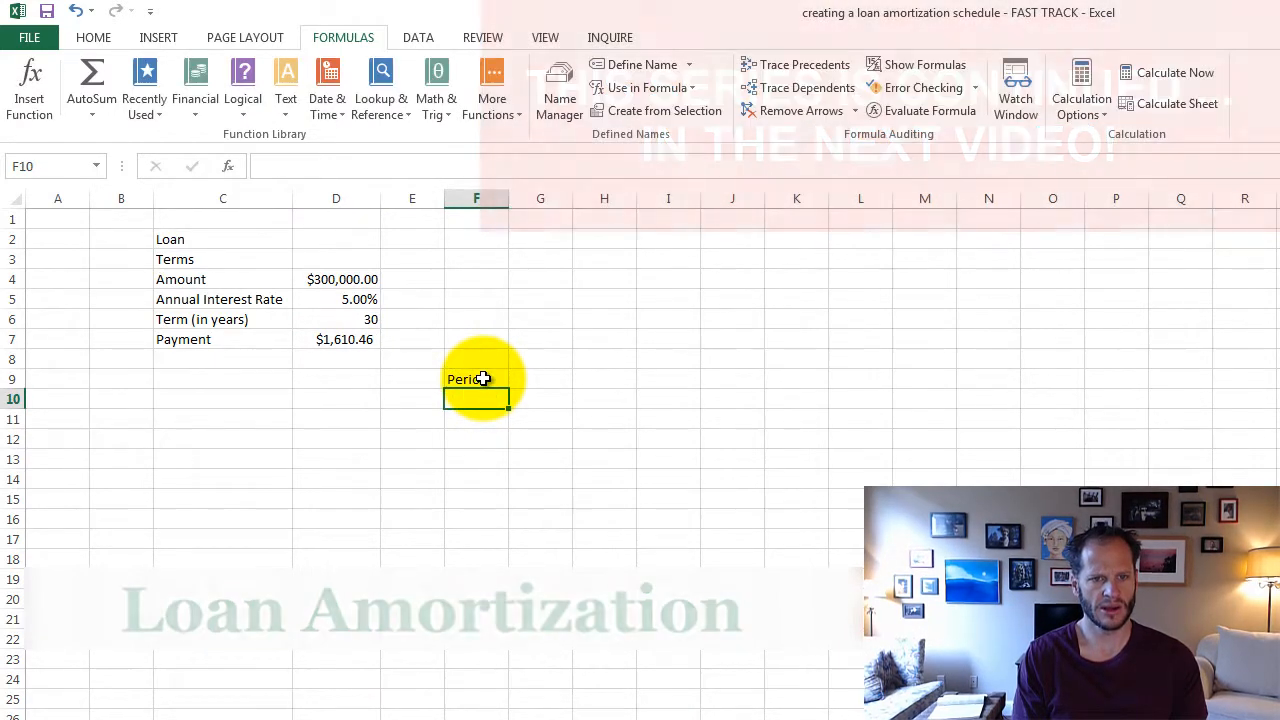
Start the period numbering with 1 in F10 and the formula =F10+1 in F11
{"action": "type", "text": "1"}
{"action": "key", "text": "ctrl+Return"}
{"action": "key", "text": "Return"}
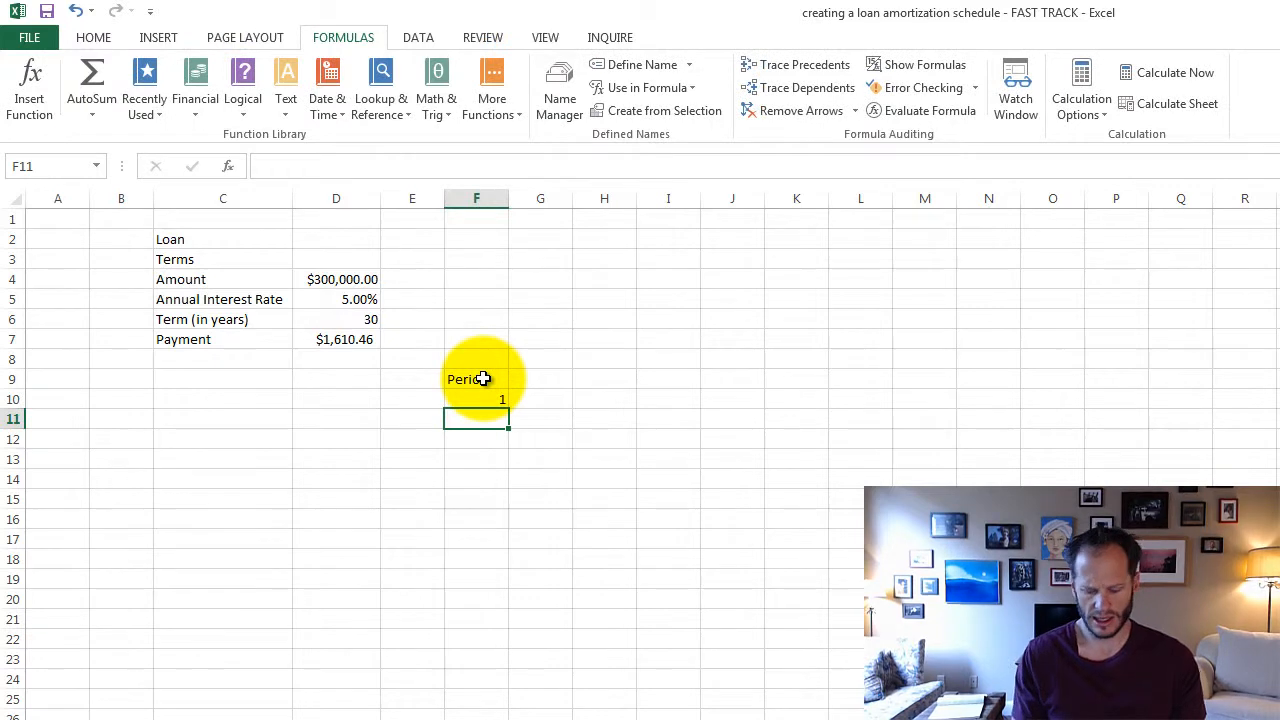
{"action": "type", "text": "="}
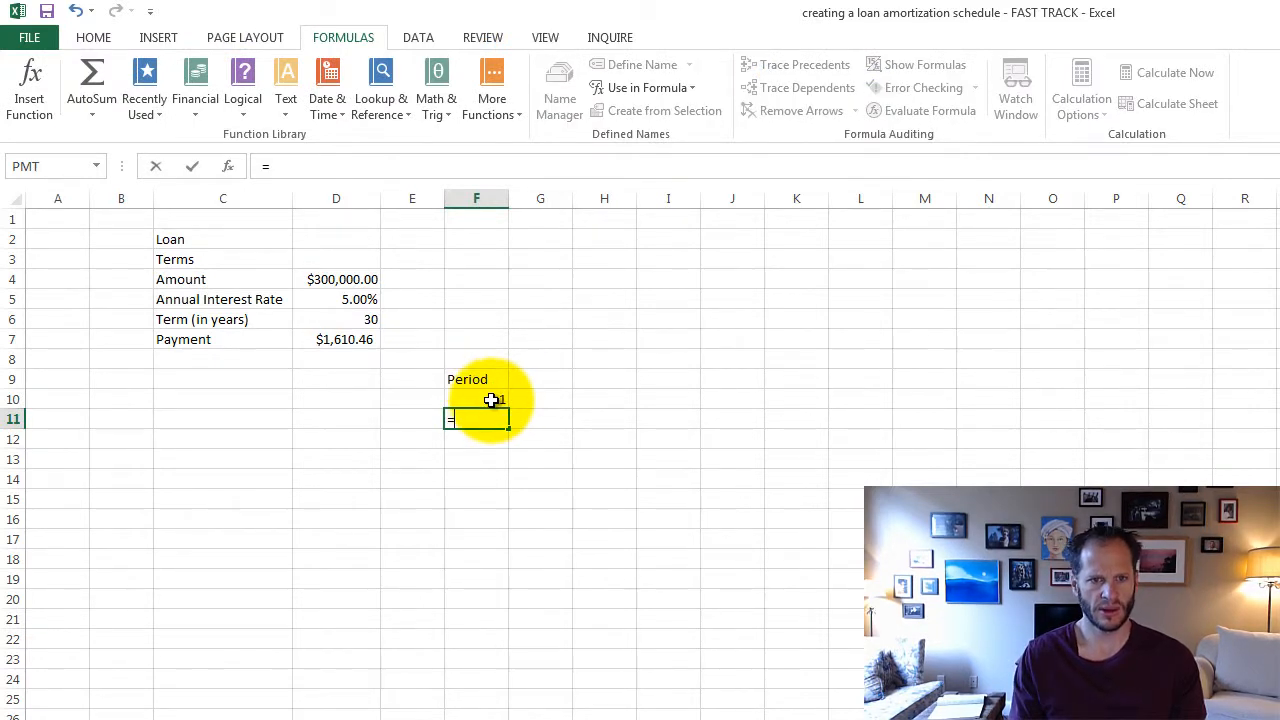
{"action": "left_click", "coordinate": [491, 399]}
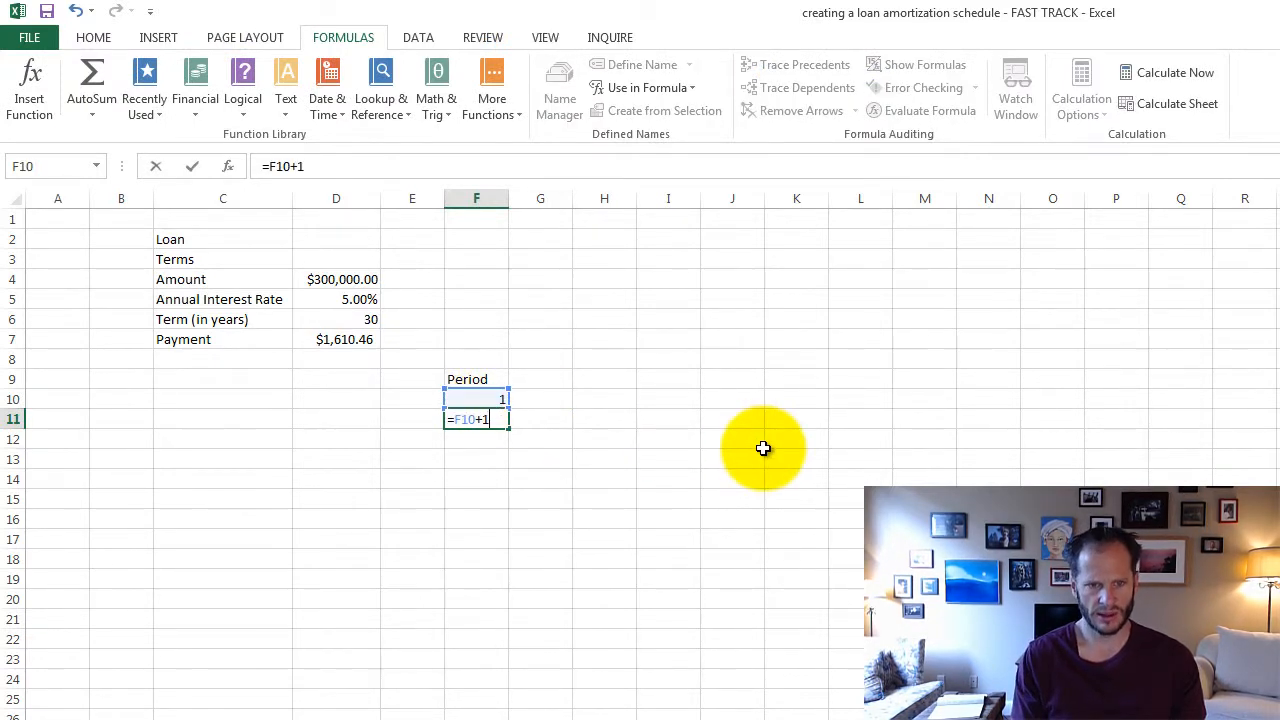
{"action": "type", "text": "+1"}
{"action": "key", "text": "Return"}
{"action": "key", "text": "Up"}
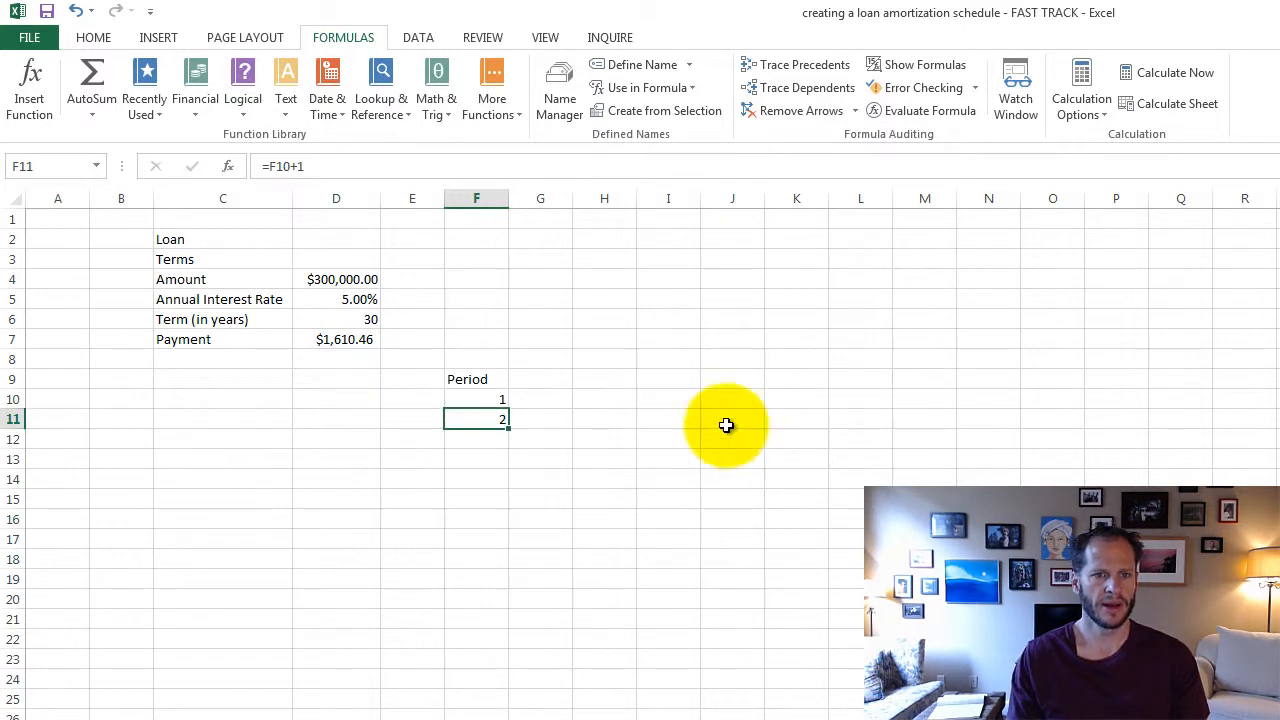
Enter the column header Loan Balance in G9, beside the Period header
{"action": "left_click", "coordinate": [543, 380]}
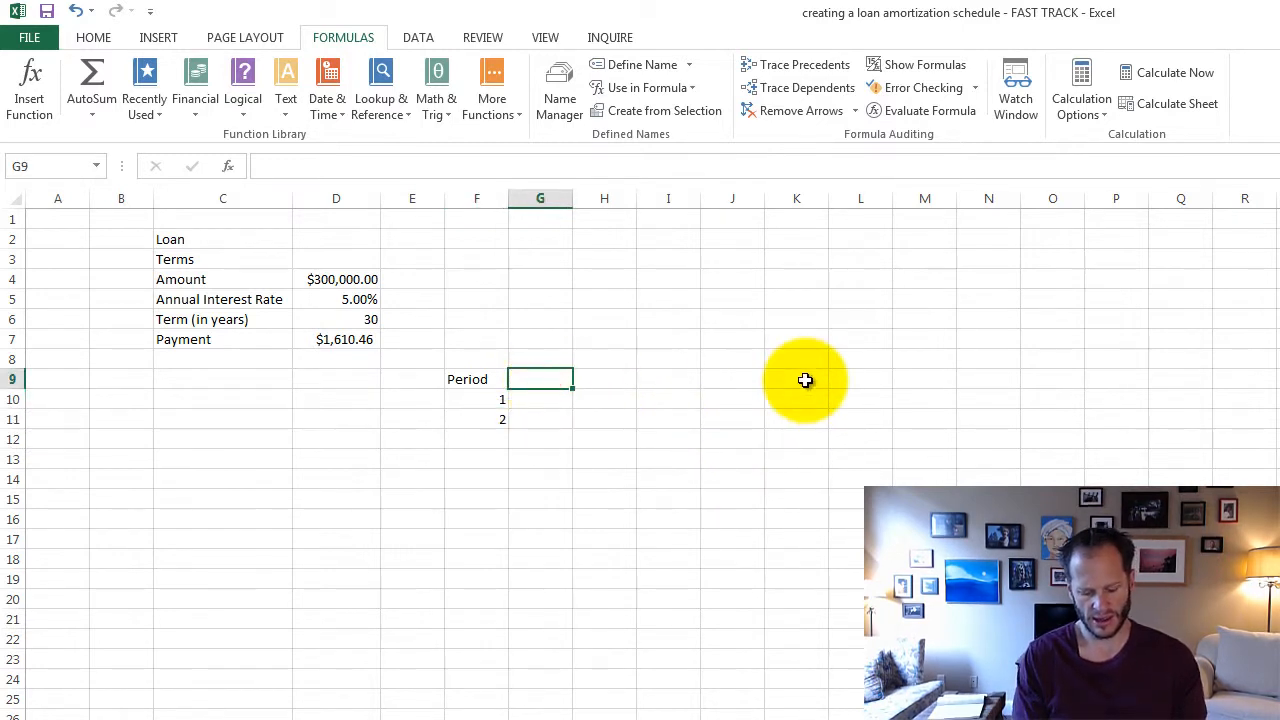
{"action": "type", "text": "Loan"}
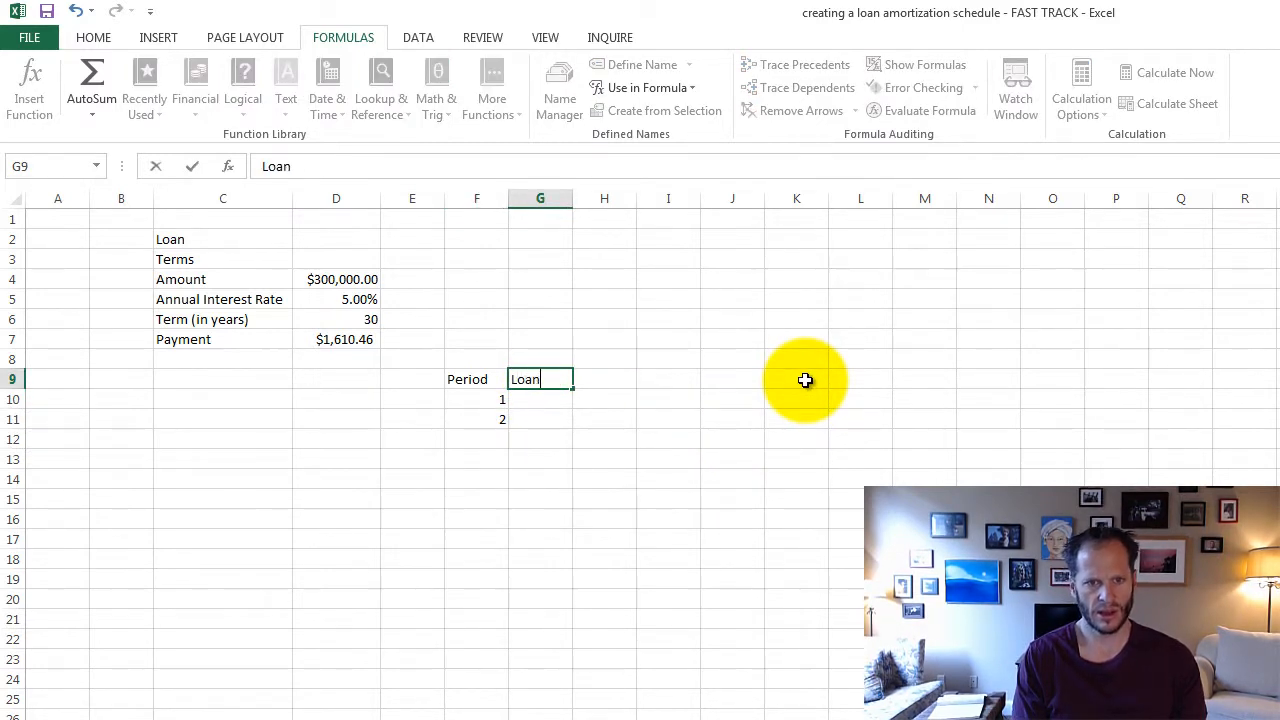
{"action": "key", "text": "BackSpace"}
{"action": "key", "text": "BackSpace"}
{"action": "key", "text": "BackSpace"}
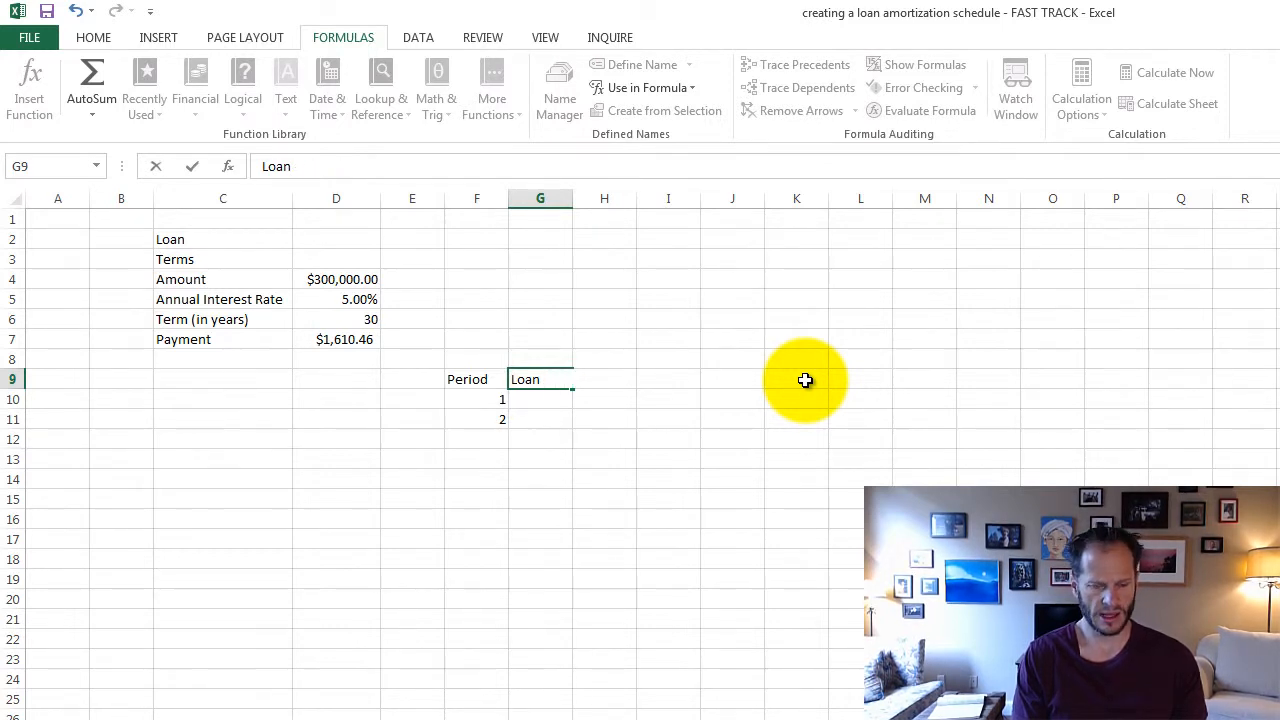
{"action": "key", "text": "Return"}
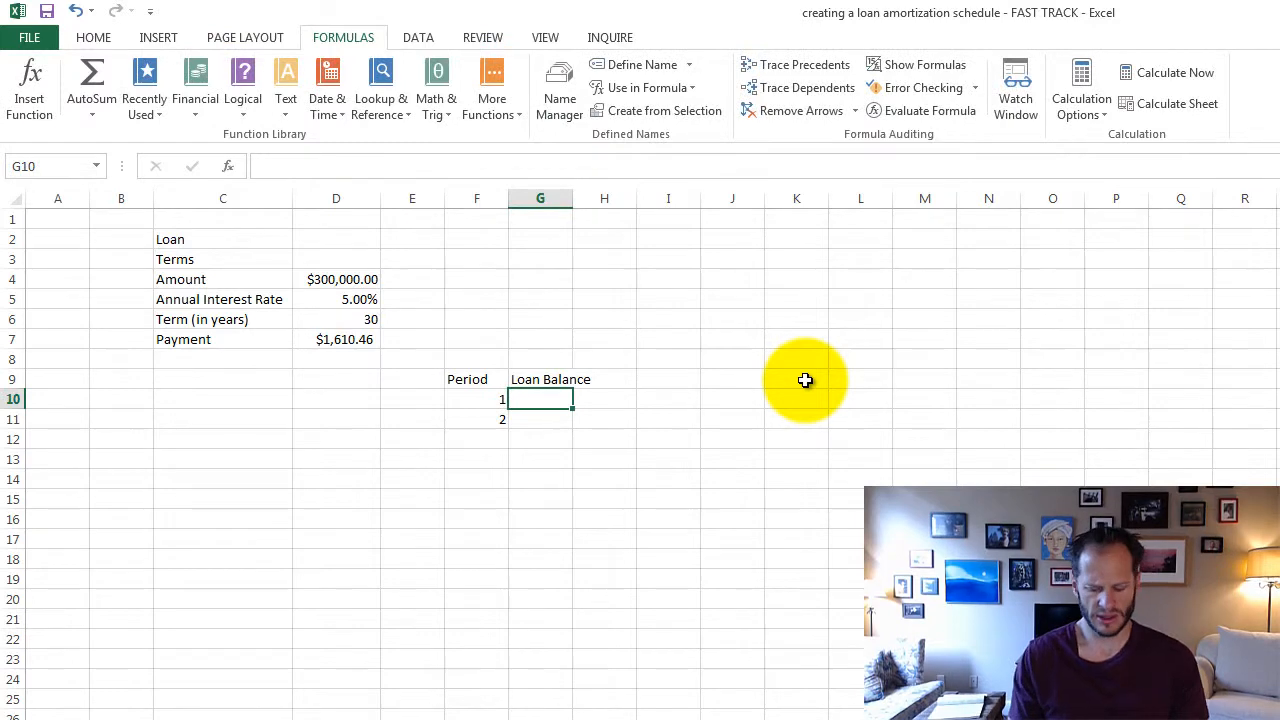
Link the first loan balance in G10 to the loan amount with =D4 and widen column G
{"action": "type", "text": "="}
{"action": "left_click", "coordinate": [330, 282]}
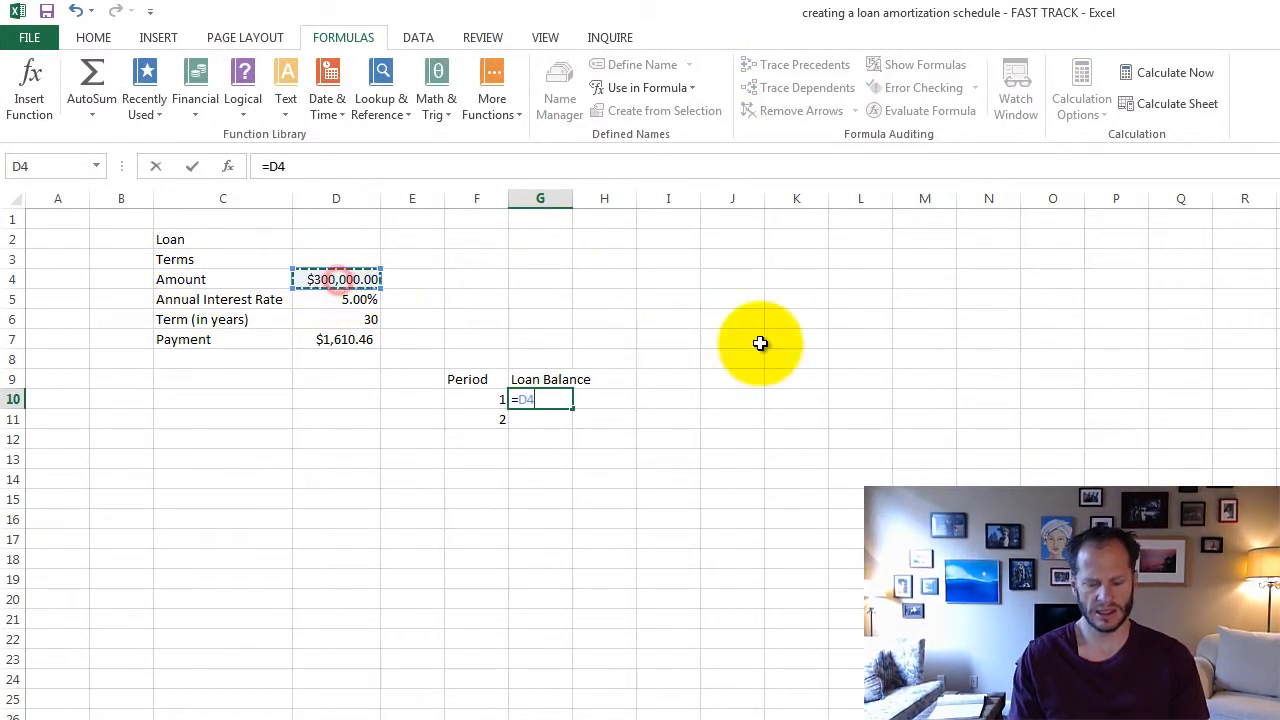
{"action": "key", "text": "Return"}
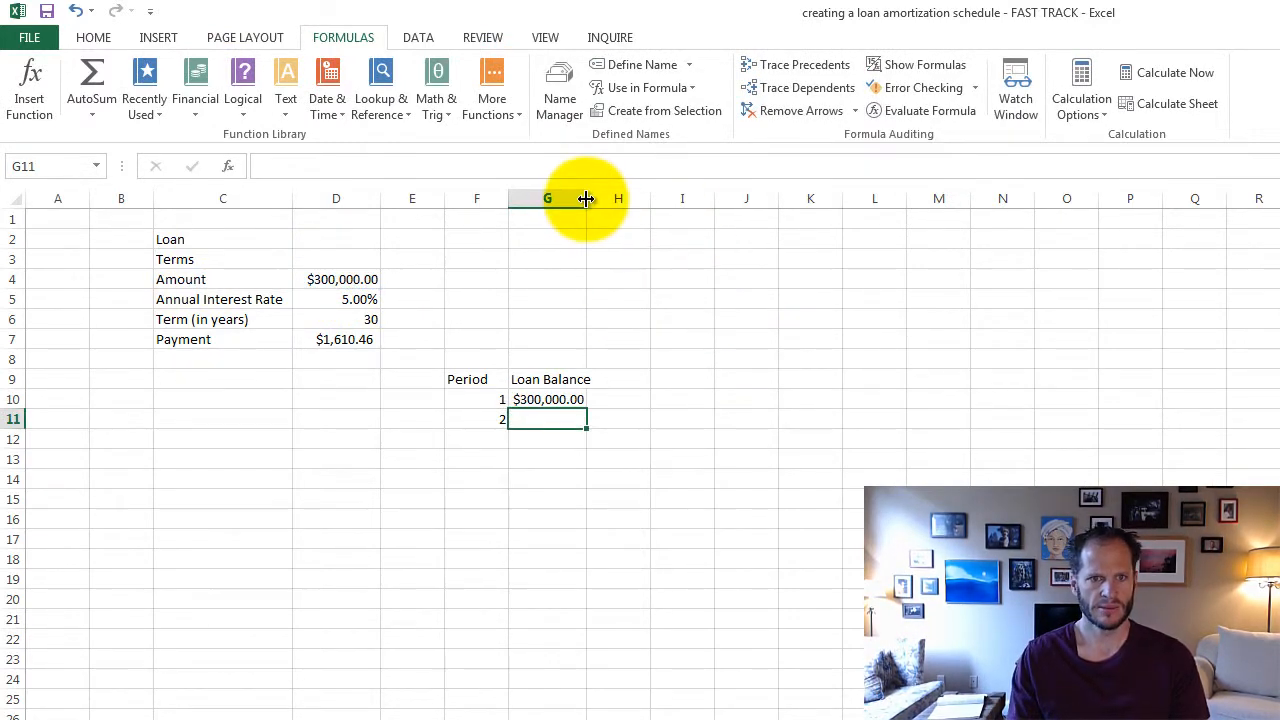
{"action": "left_click_drag", "start_coordinate": [573, 198], "coordinate": [617, 198]}
Enter the column header Payment in H9
{"action": "left_click", "coordinate": [651, 377]}
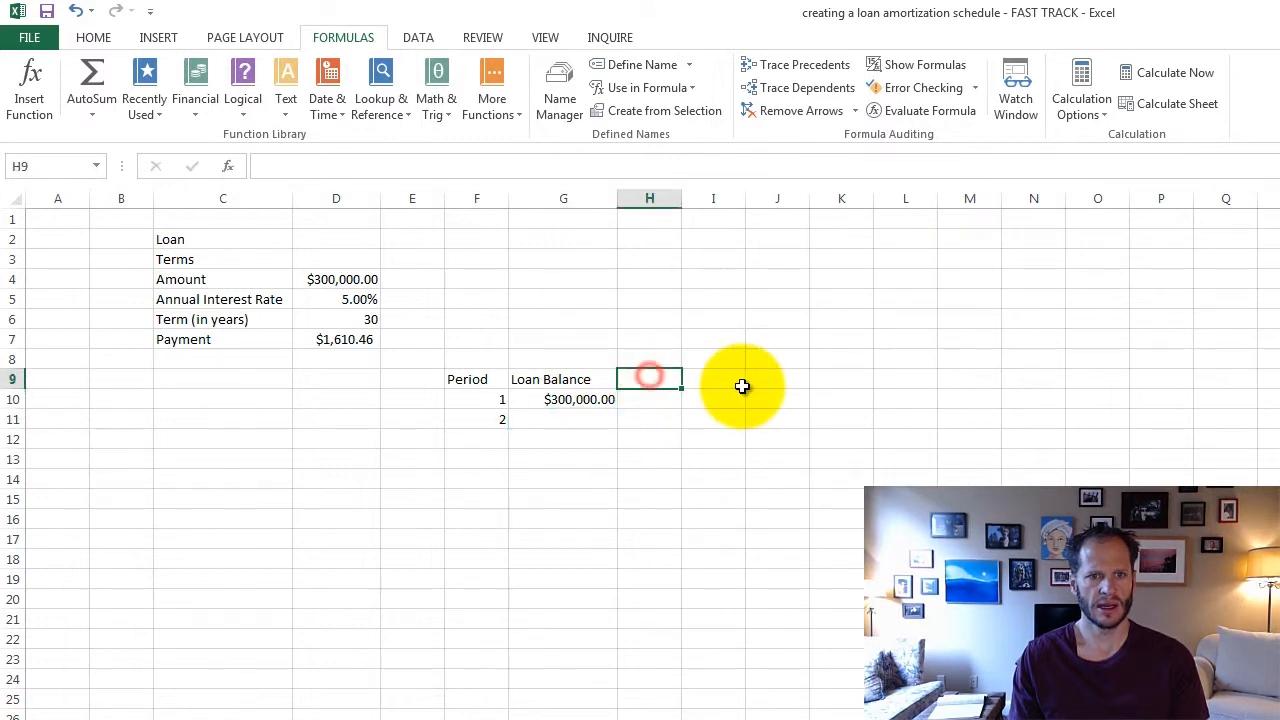
{"action": "type", "text": "Pay"}
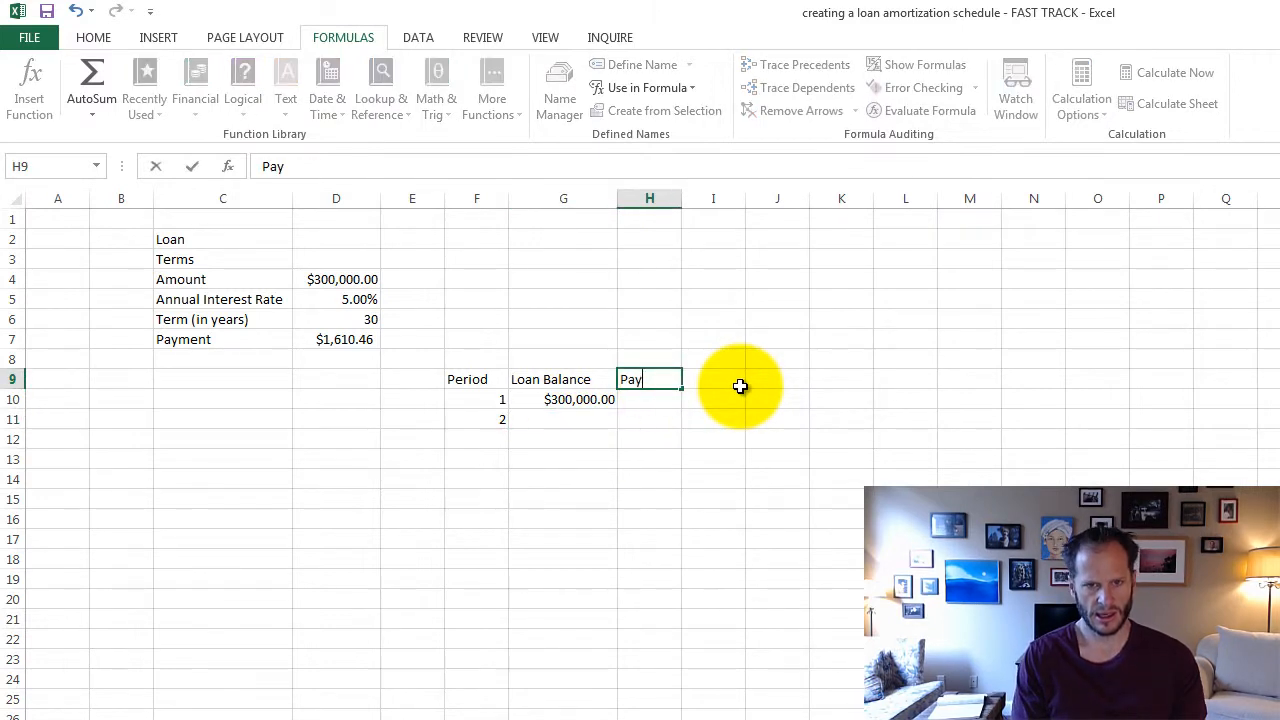
{"action": "type", "text": "ment"}
{"action": "key", "text": "Return"}
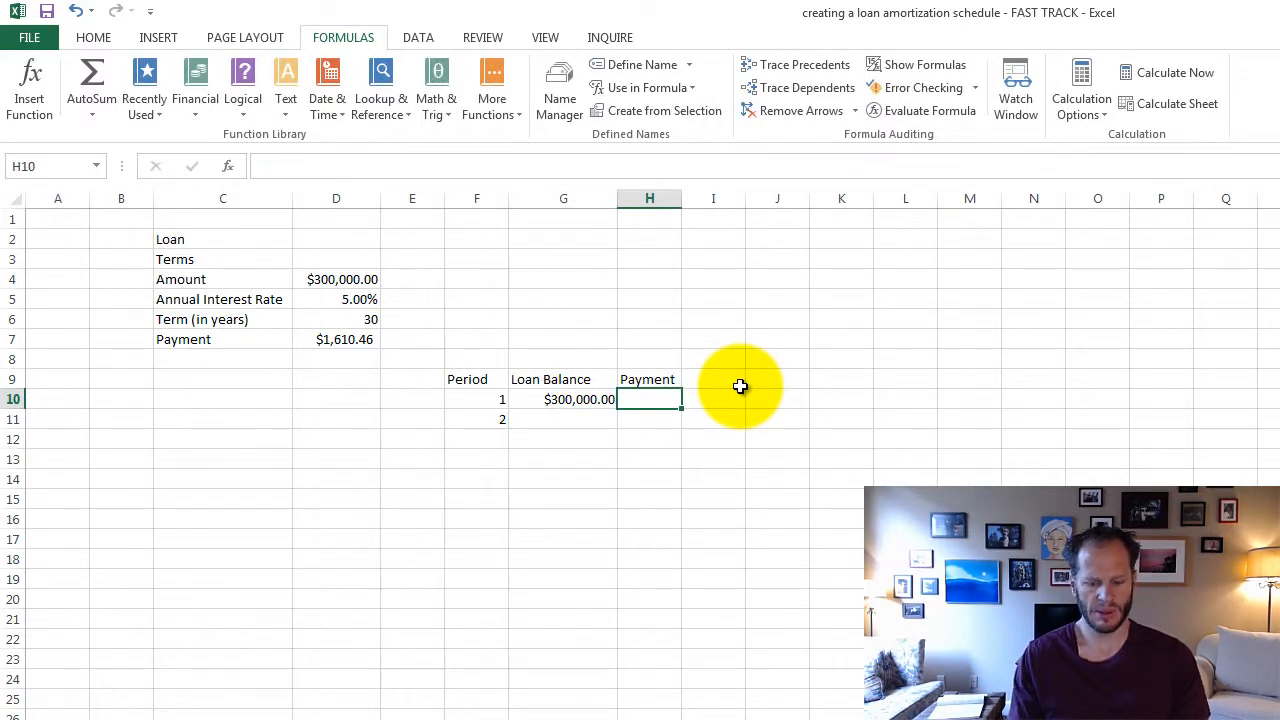
Link the first period's payment in H10 to the calculated payment with =D7 and widen column H slightly
{"action": "type", "text": "="}
{"action": "left_click", "coordinate": [341, 341]}
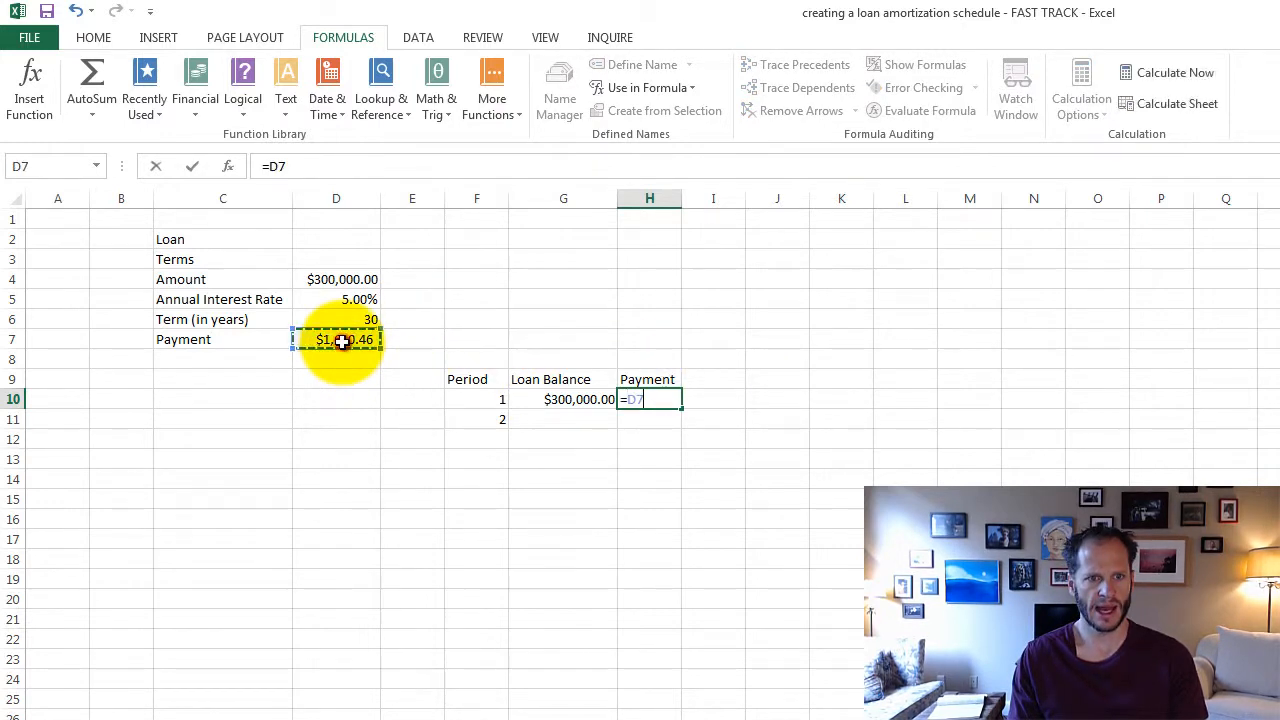
{"action": "key", "text": "Return"}
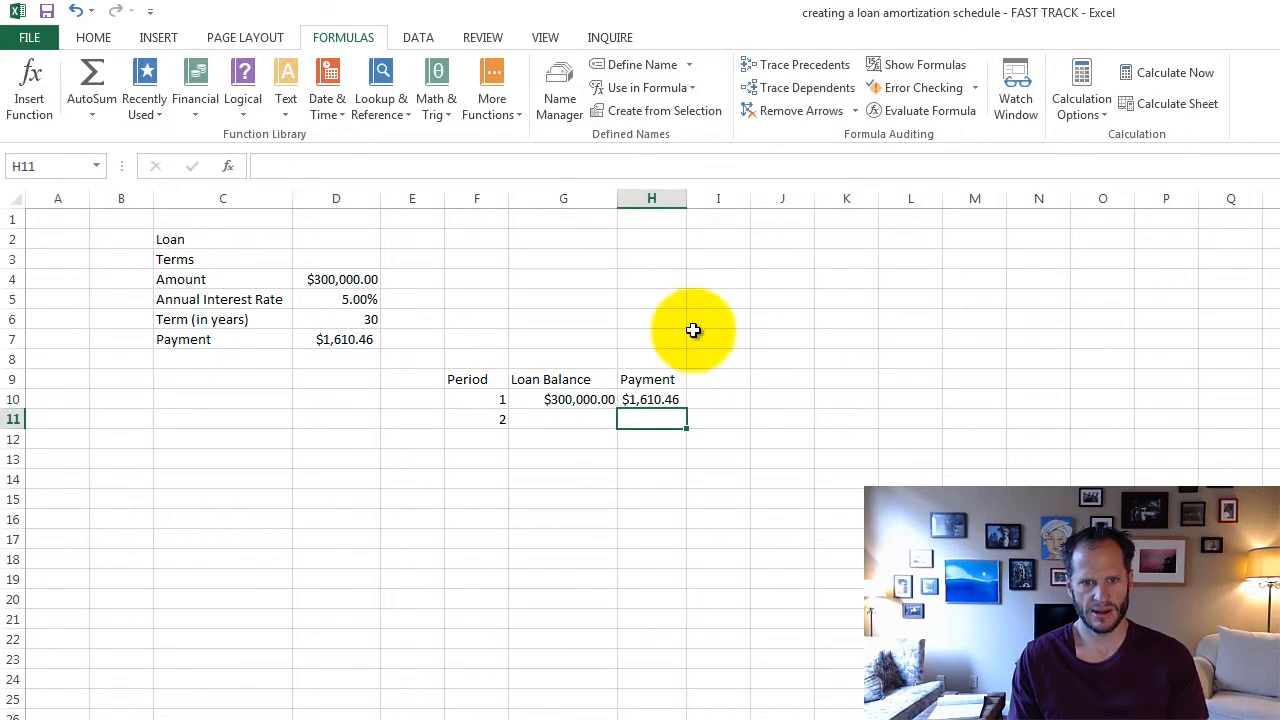
{"action": "left_click_drag", "start_coordinate": [682, 198], "coordinate": [697, 198]}
Enter the column header Interest in I9
{"action": "left_click", "coordinate": [739, 381]}
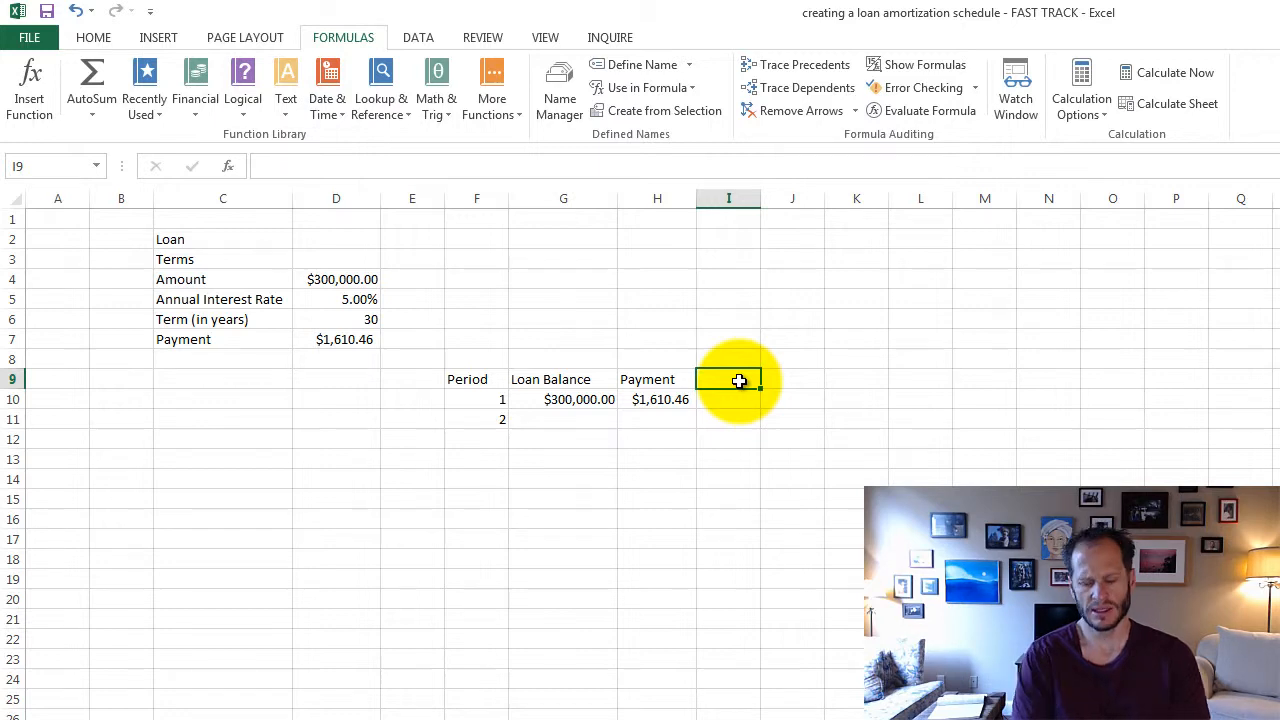
{"action": "type", "text": "Interest"}
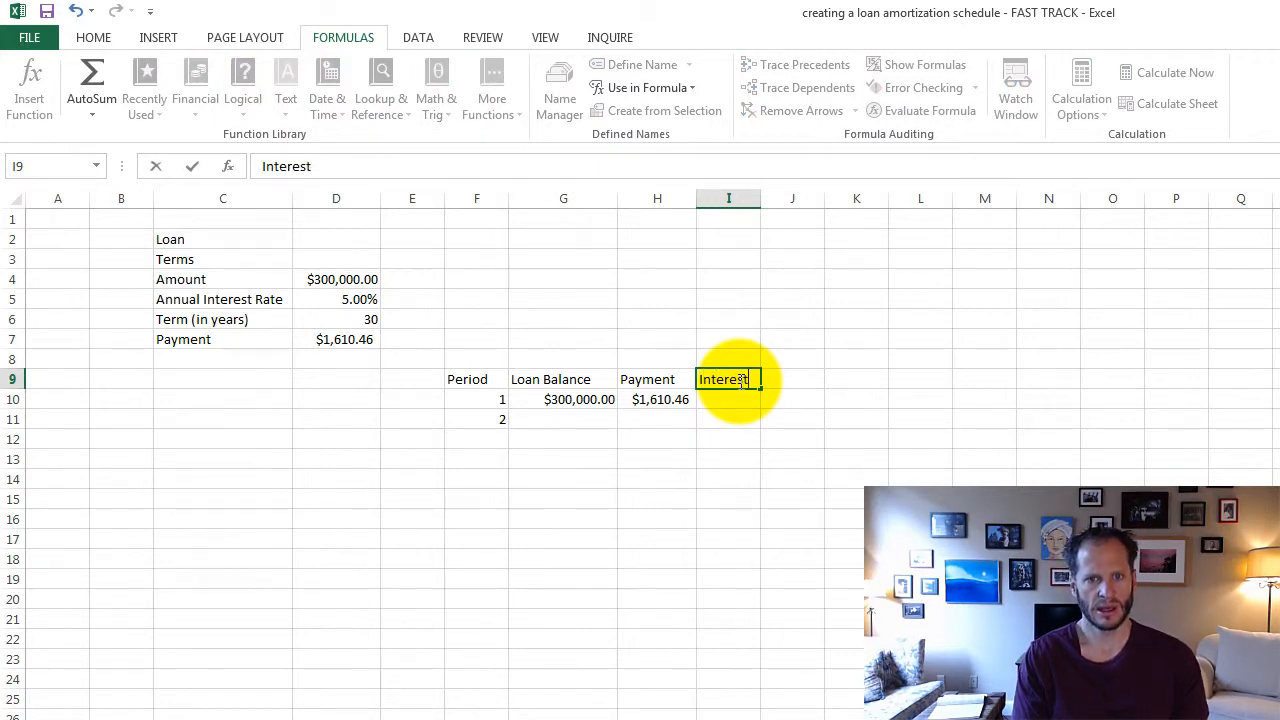
{"action": "key", "text": "Return"}
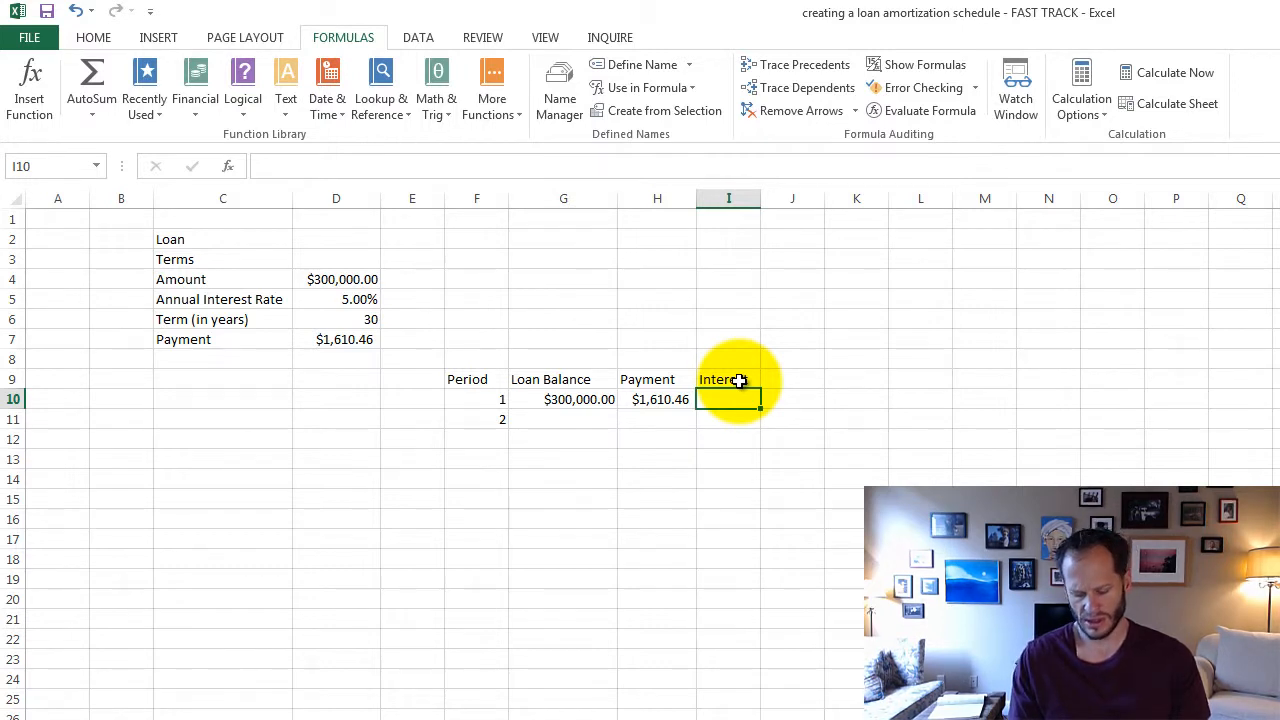
Calculate the first period's interest in I10 with the formula =(D5/12)*G10
{"action": "left_click", "coordinate": [374, 298]}
{"action": "left_click", "coordinate": [711, 398]}
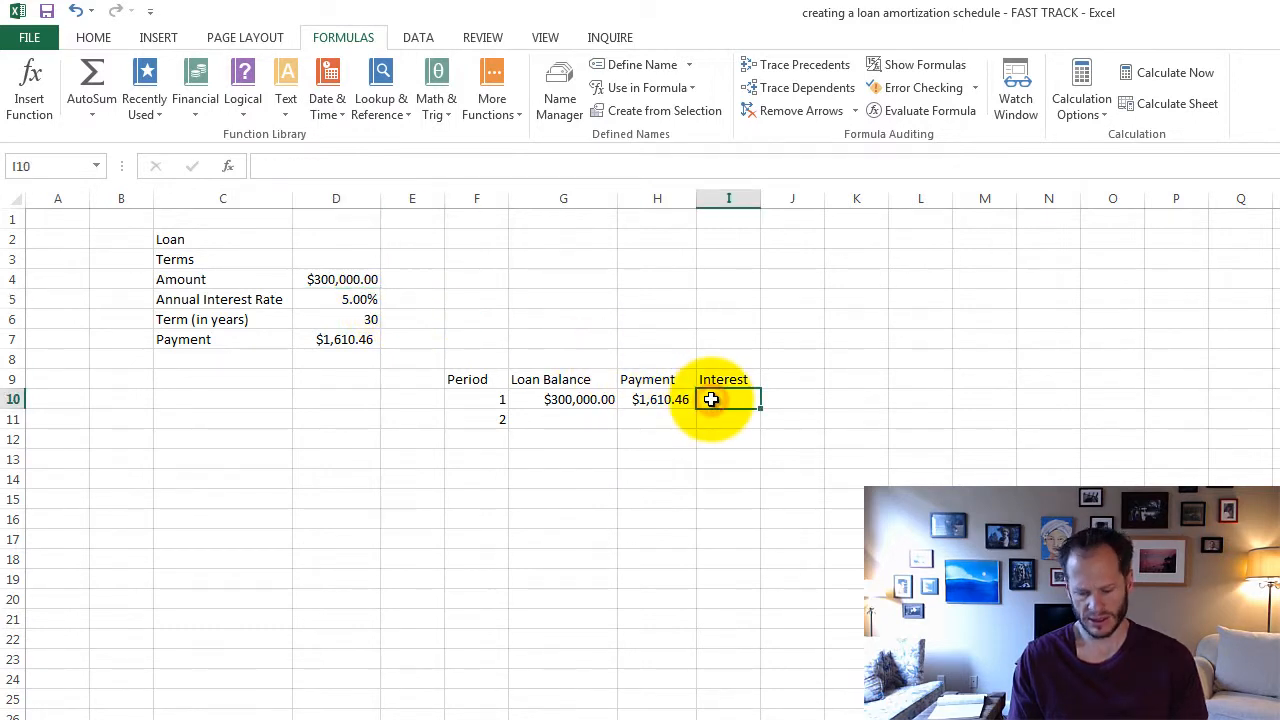
{"action": "type", "text": "=("}
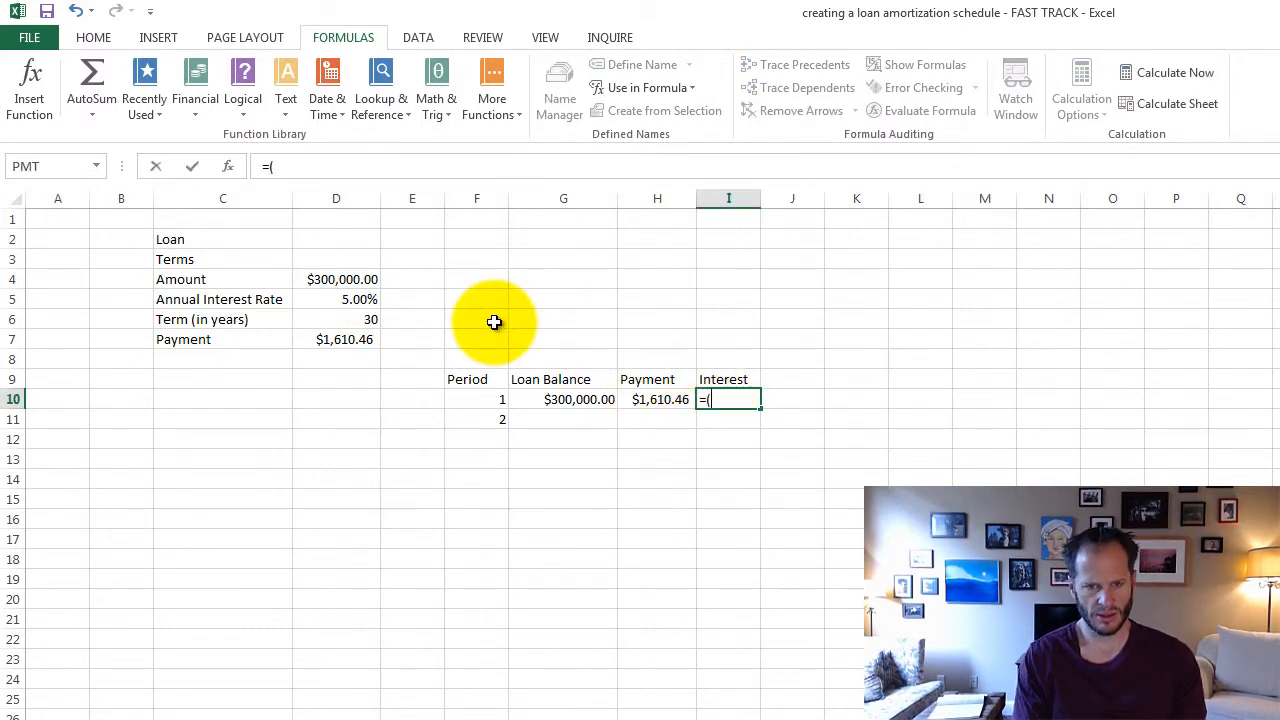
{"action": "left_click", "coordinate": [366, 300]}
{"action": "type", "text": "/"}
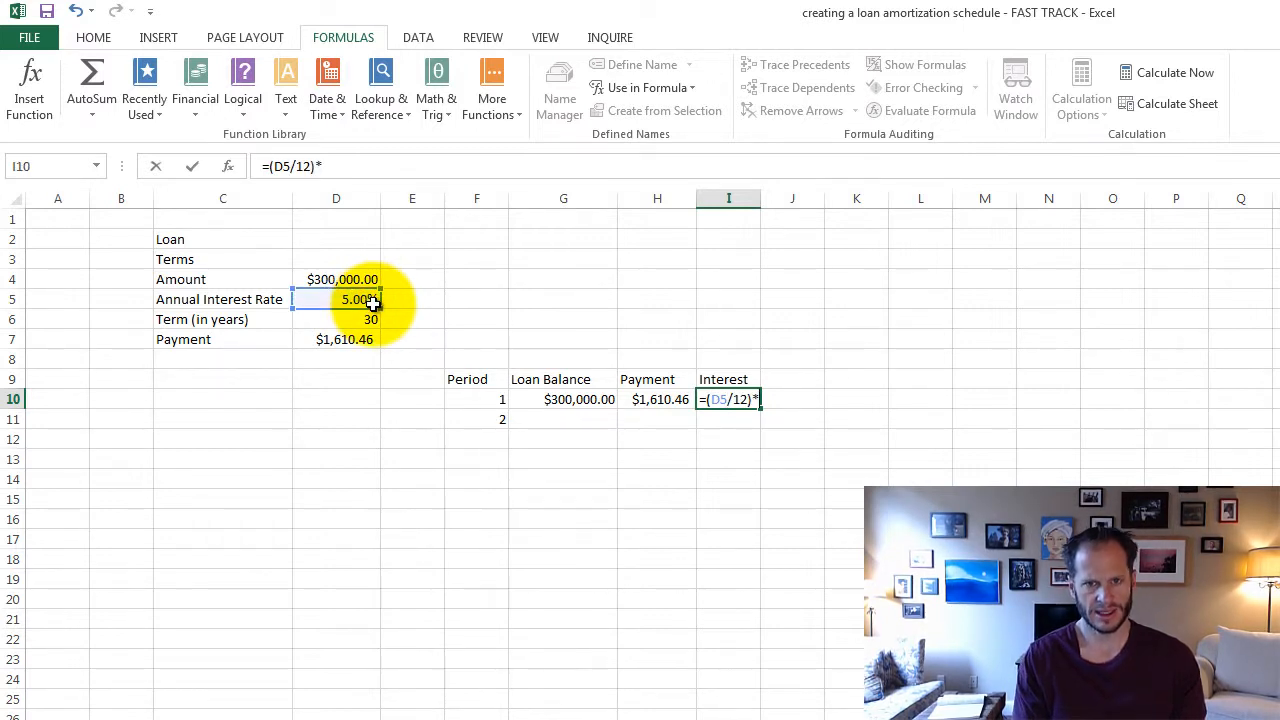
{"action": "type", "text": "12)*"}
{"action": "left_click", "coordinate": [576, 400]}
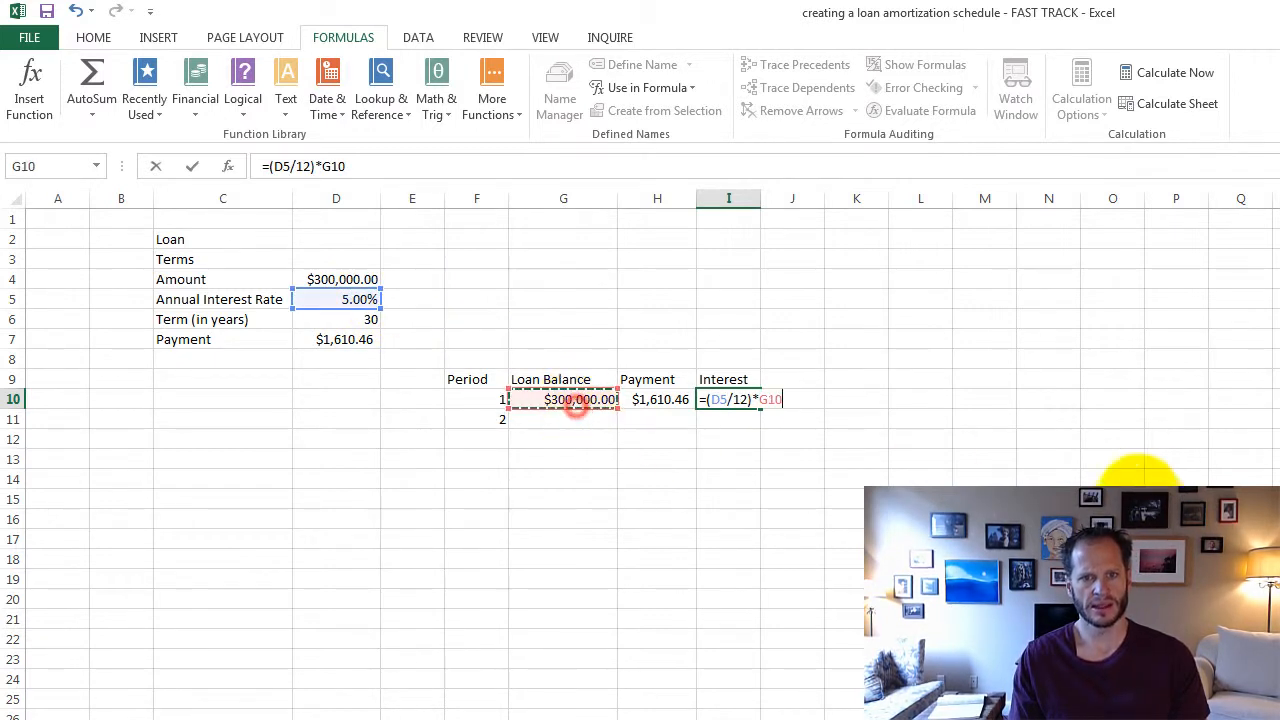
{"action": "key", "text": "Return"}
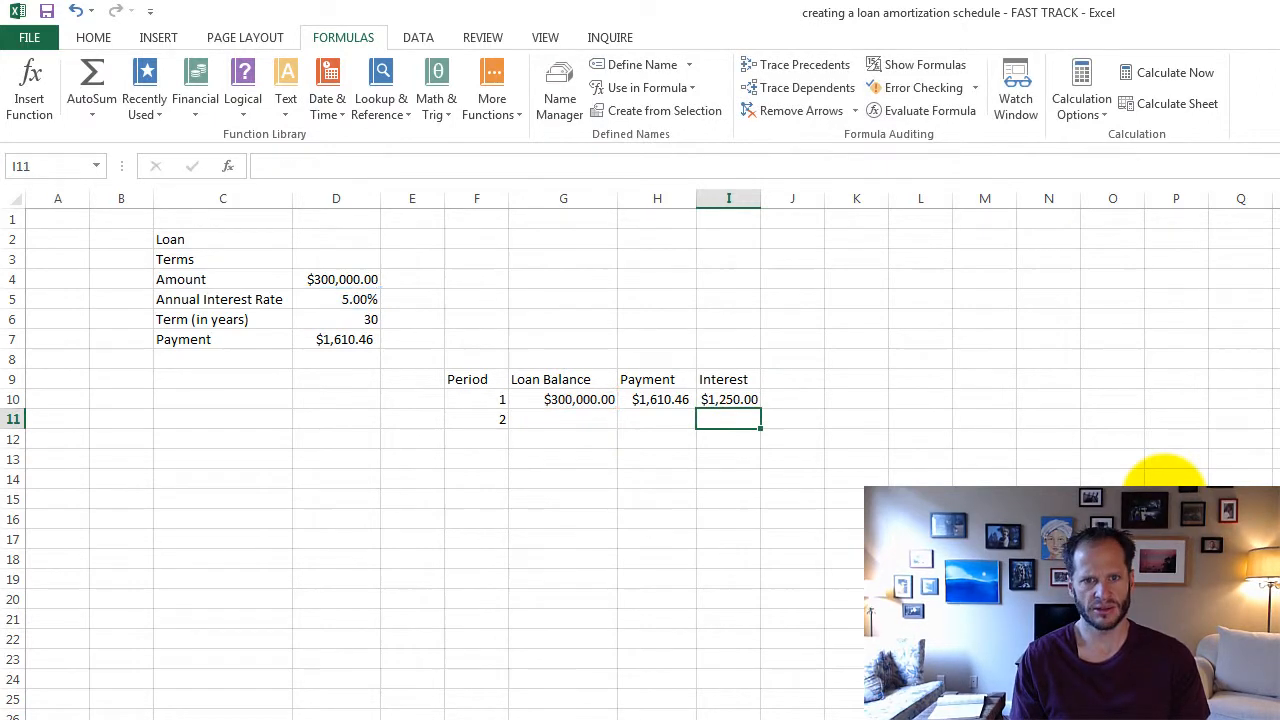
Add a second column header Interest in J9
{"action": "left_click", "coordinate": [803, 378]}
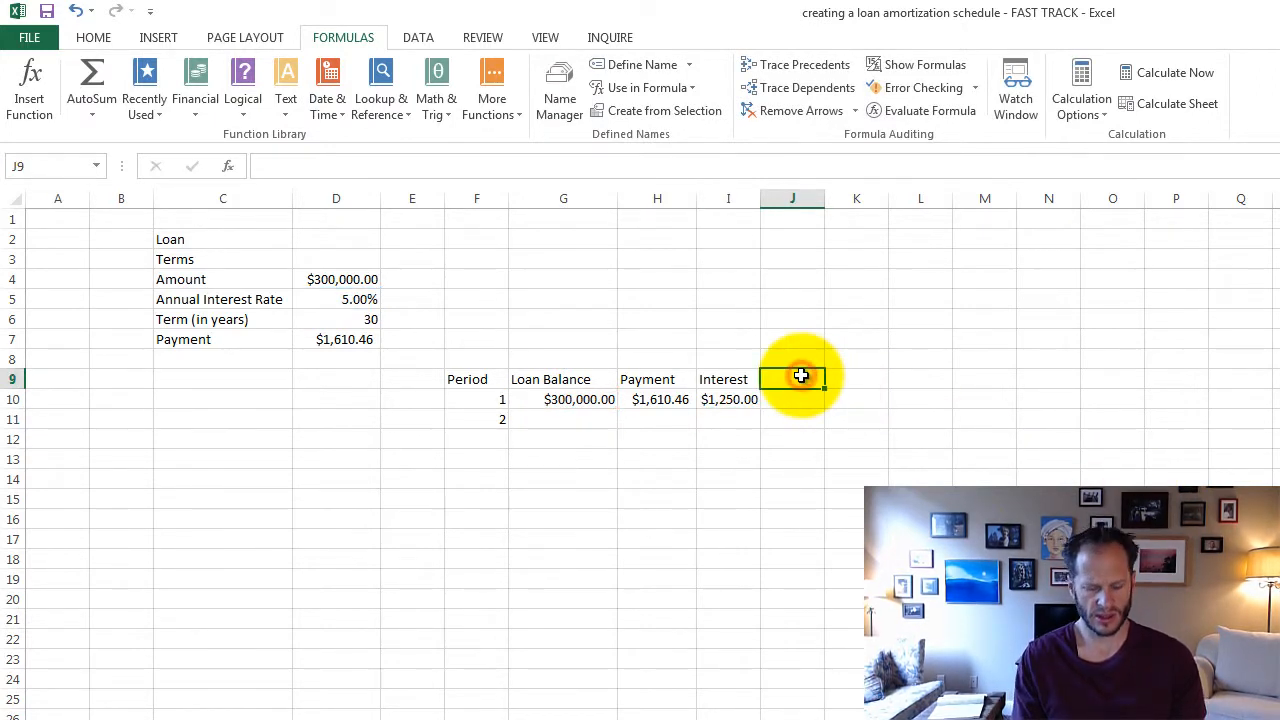
{"action": "type", "text": "Interest"}
{"action": "key", "text": "Return"}
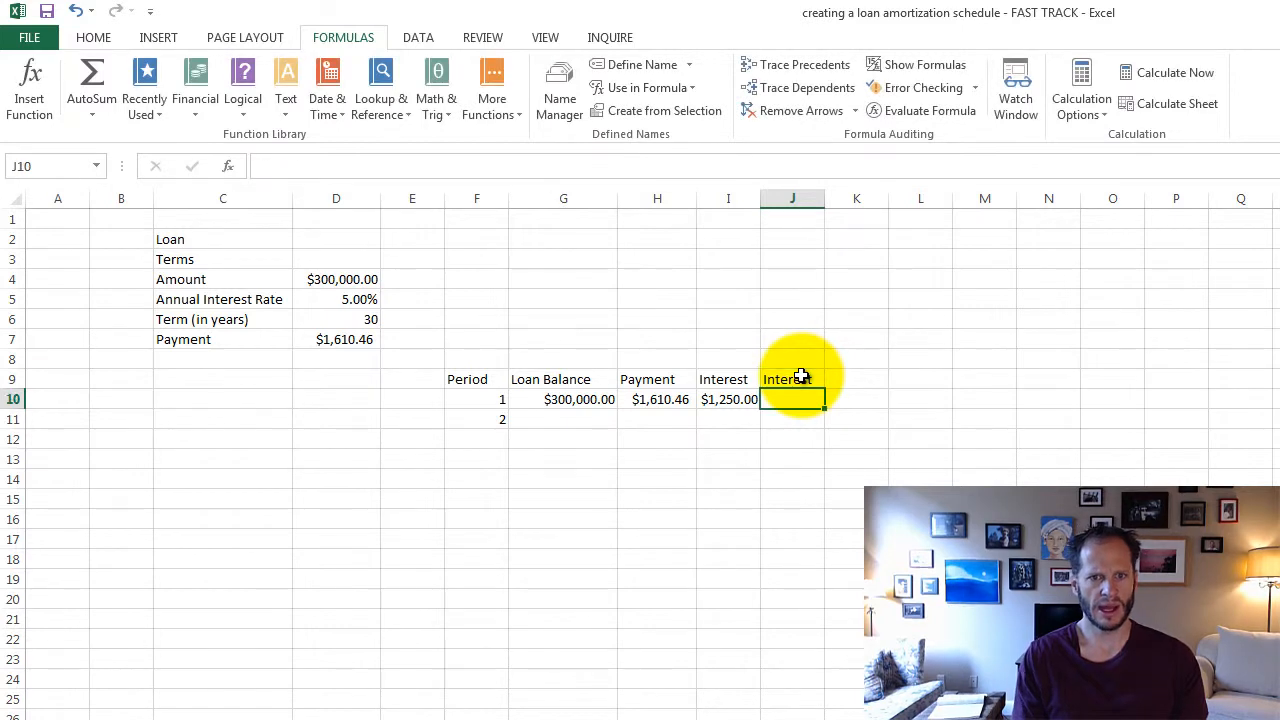
Insert the IPMT function from the Financial category into J10
{"action": "left_click", "coordinate": [33, 98]}
{"action": "left_click", "coordinate": [883, 344]}
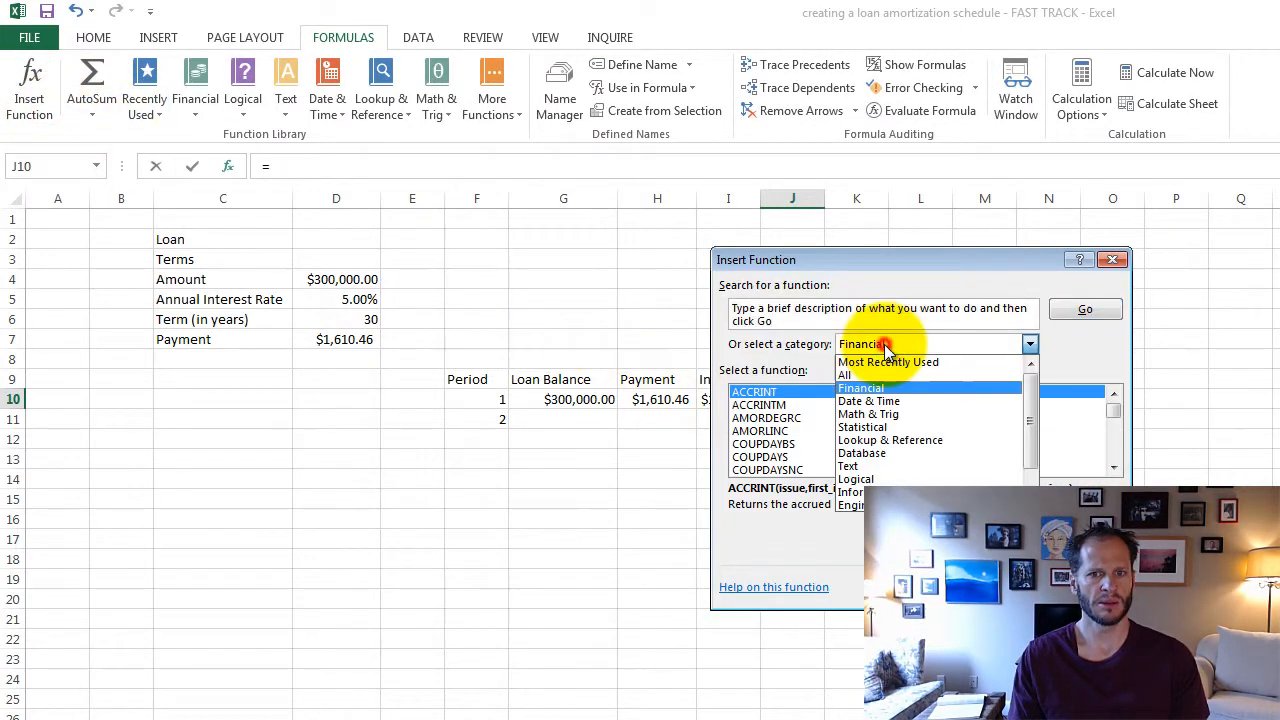
{"action": "left_click", "coordinate": [891, 349]}
{"action": "left_click_drag", "start_coordinate": [1110, 418], "coordinate": [1114, 434]}
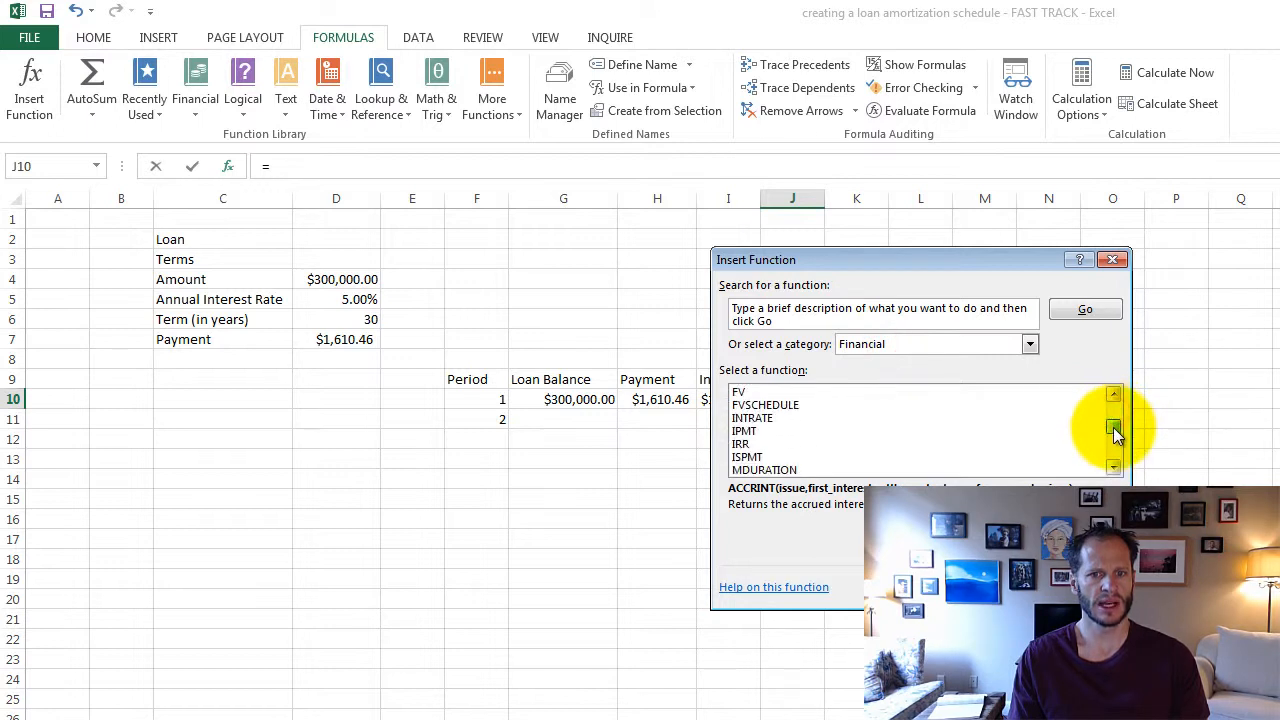
{"action": "left_click", "coordinate": [778, 430]}
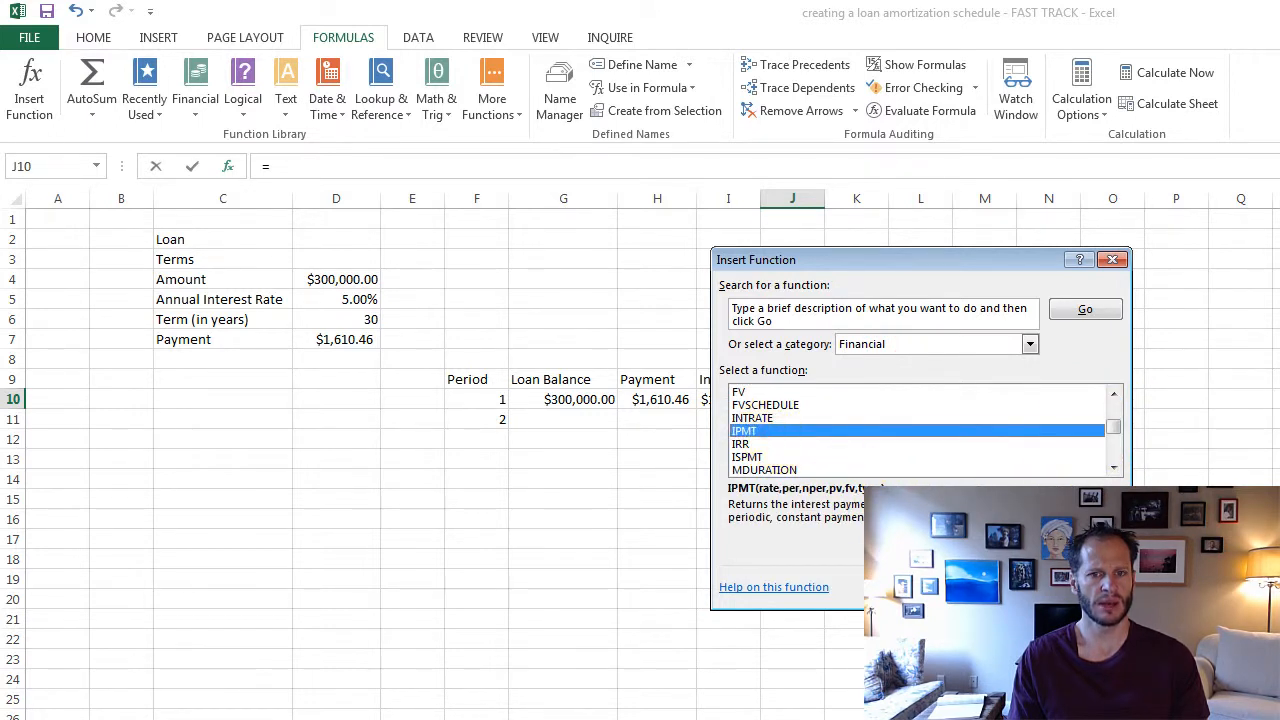
{"action": "double_click", "coordinate": [778, 430]}
Set the IPMT arguments Rate to D5/12, Per to F10 and Nper to D6*12
{"action": "left_click_drag", "start_coordinate": [815, 259], "coordinate": [1059, 379]}
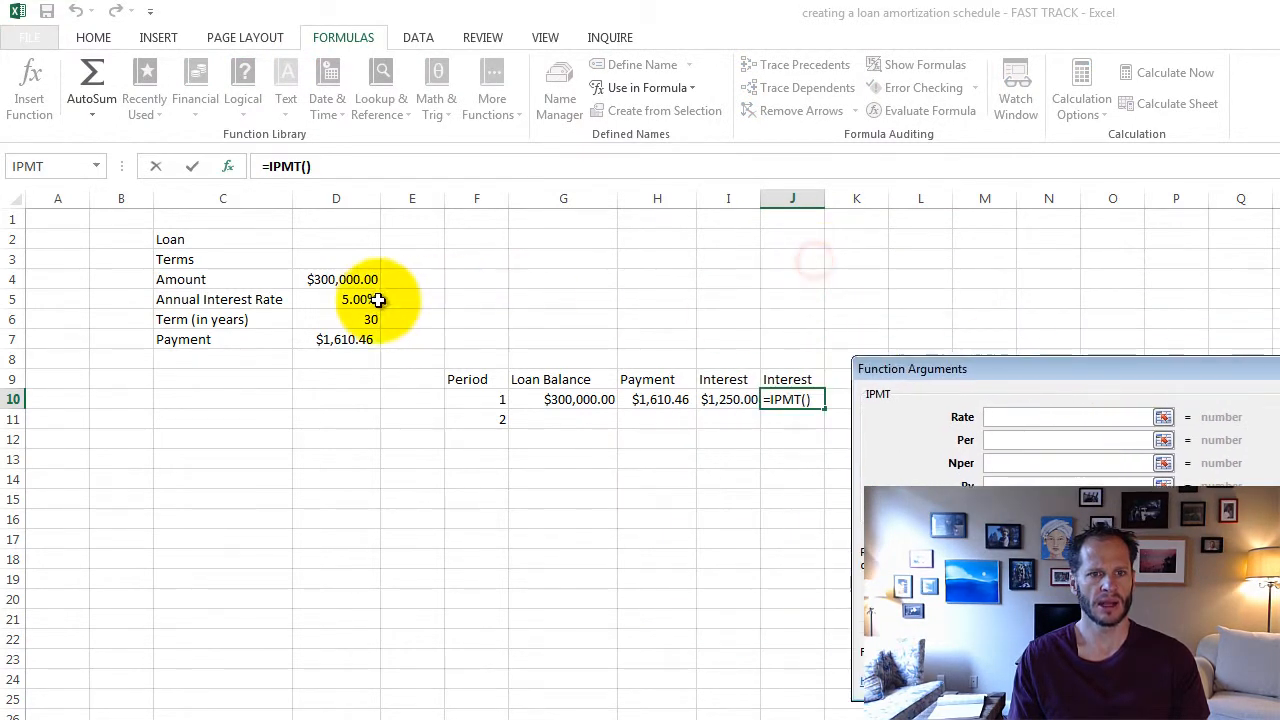
{"action": "left_click", "coordinate": [360, 300]}
{"action": "type", "text": "/12"}
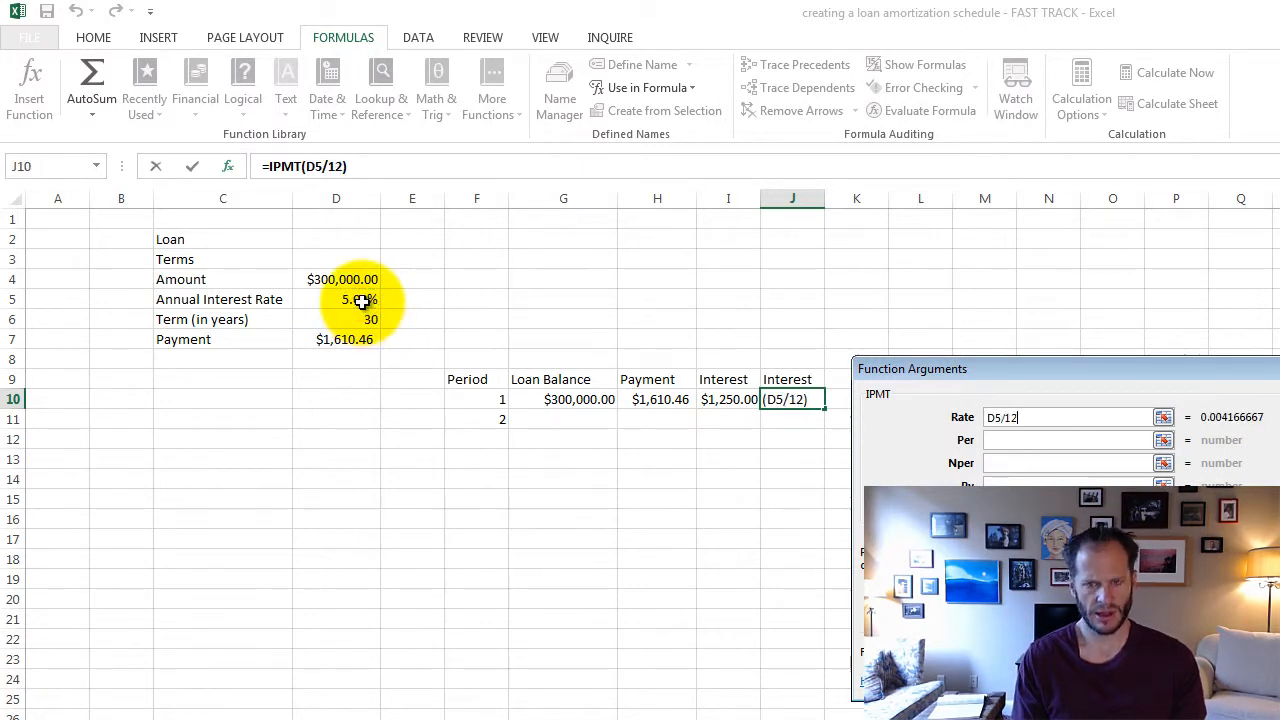
{"action": "left_click", "coordinate": [993, 446]}
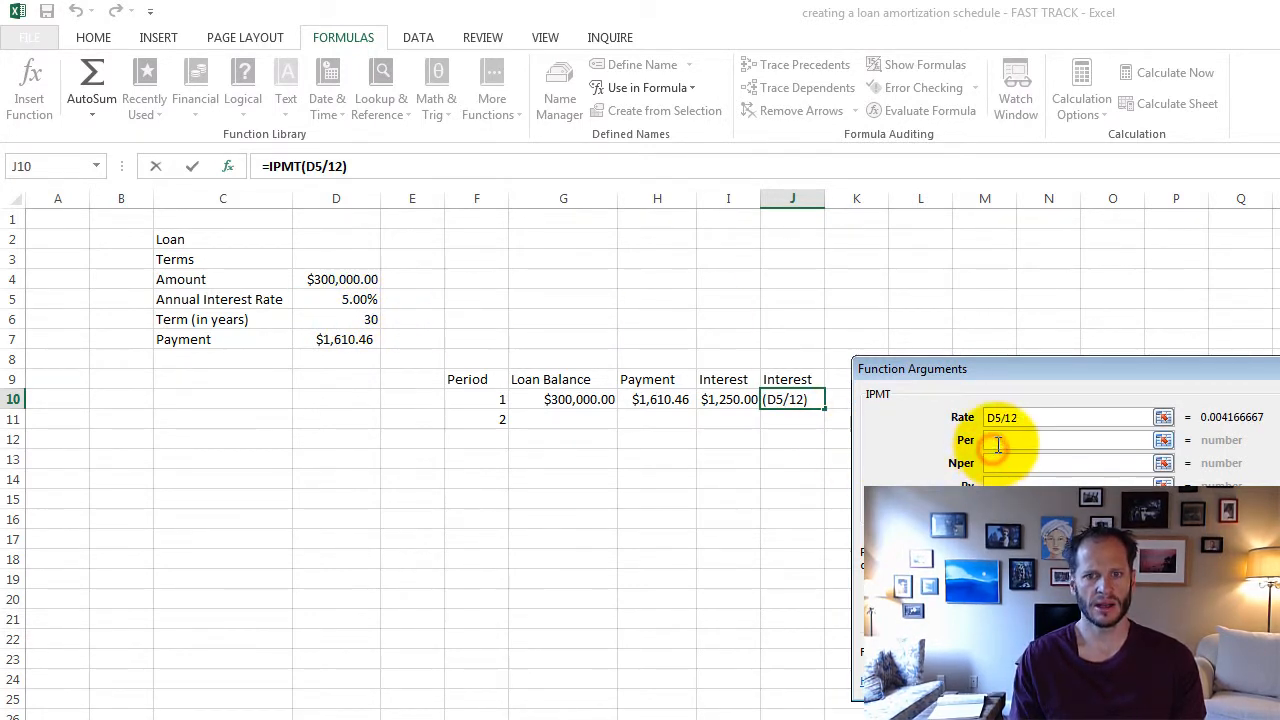
{"action": "left_click", "coordinate": [497, 399]}
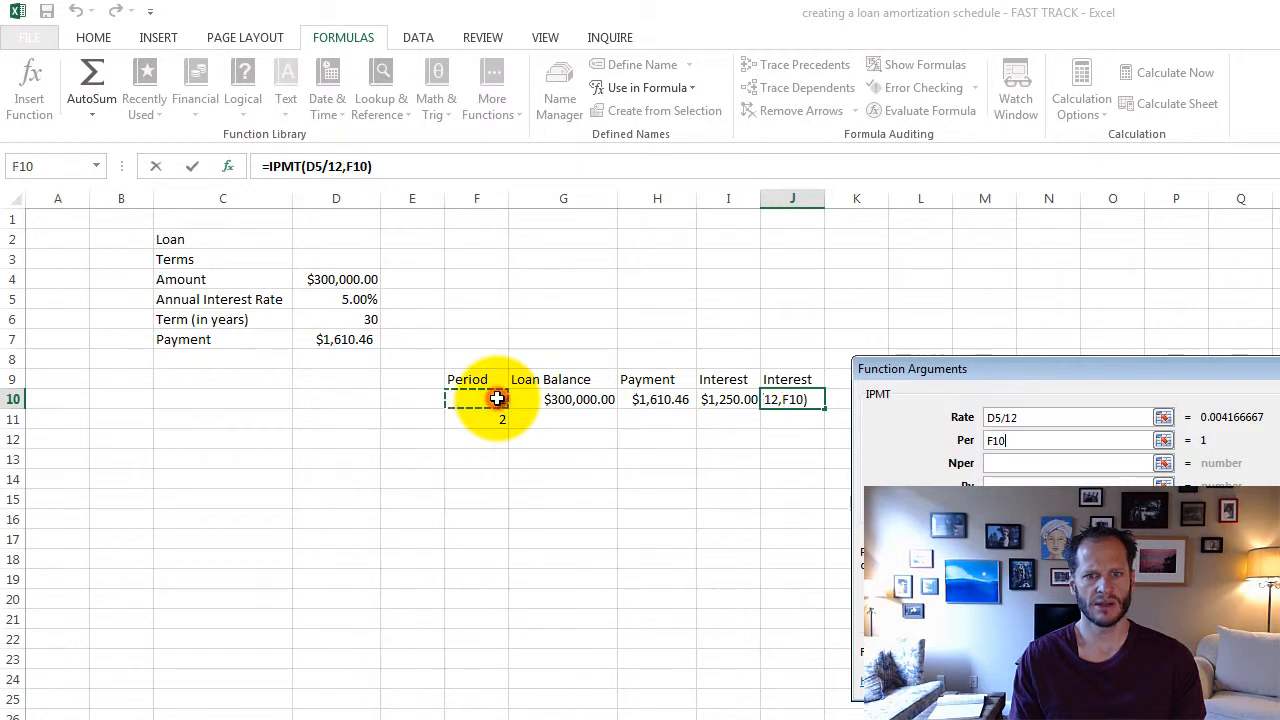
{"action": "left_click", "coordinate": [1000, 465]}
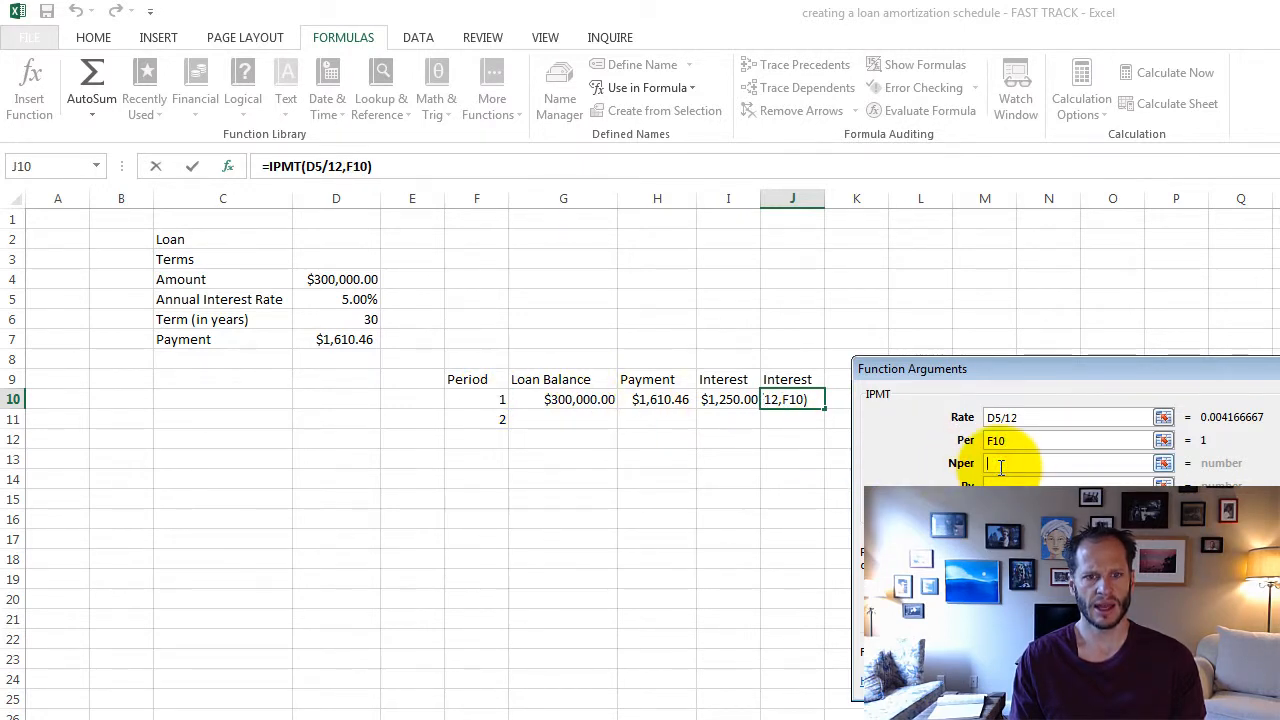
{"action": "left_click", "coordinate": [372, 321]}
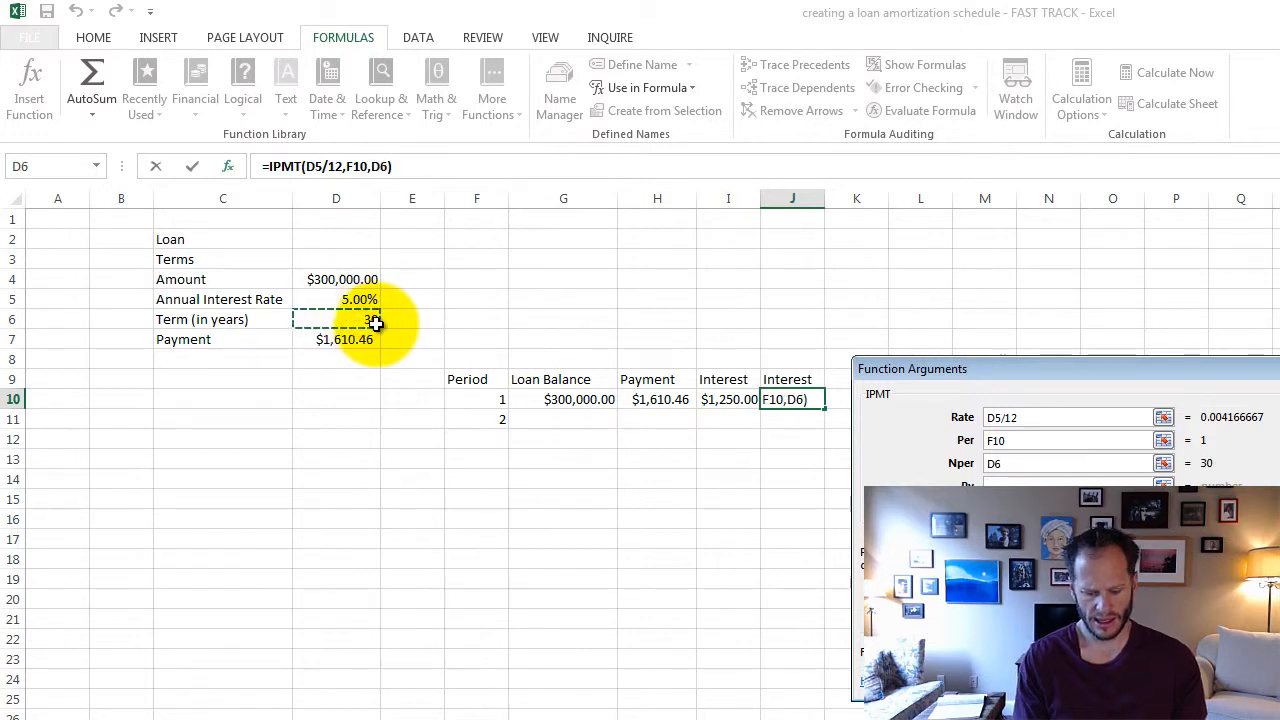
{"action": "type", "text": "*12"}
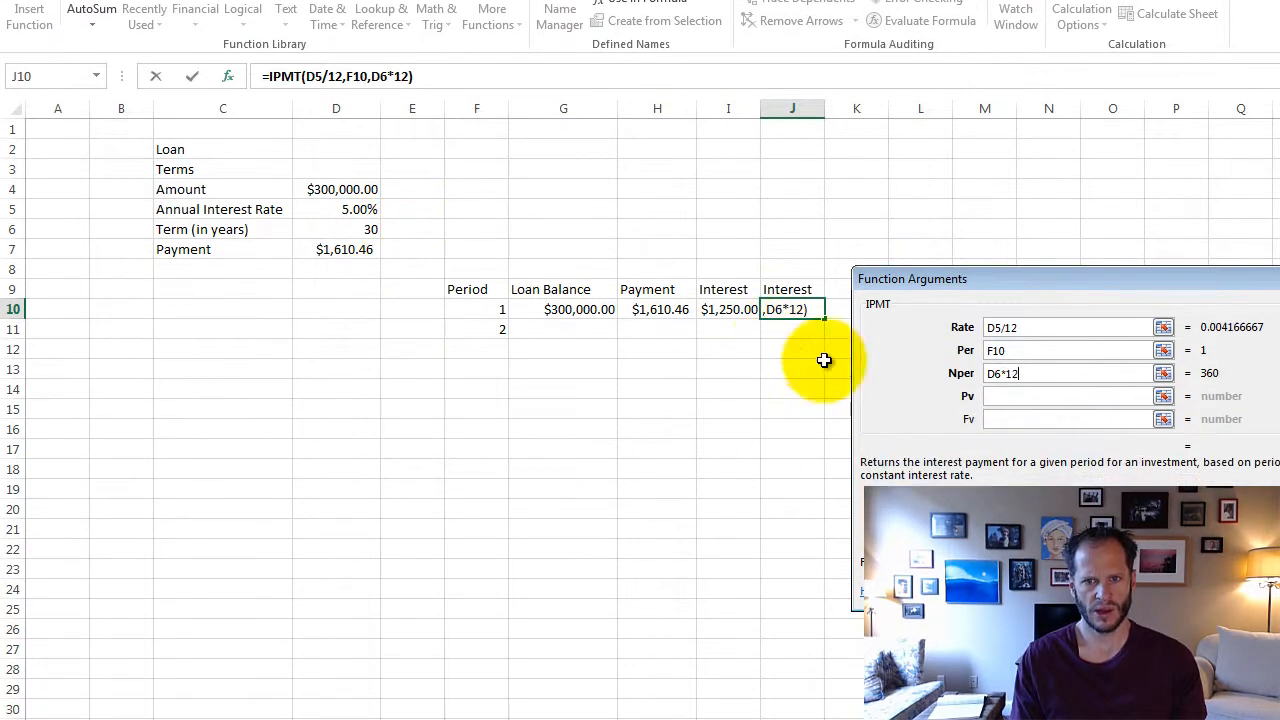
Set the IPMT arguments Pv to -D4 and Fv to 0
{"action": "left_click", "coordinate": [1020, 487]}
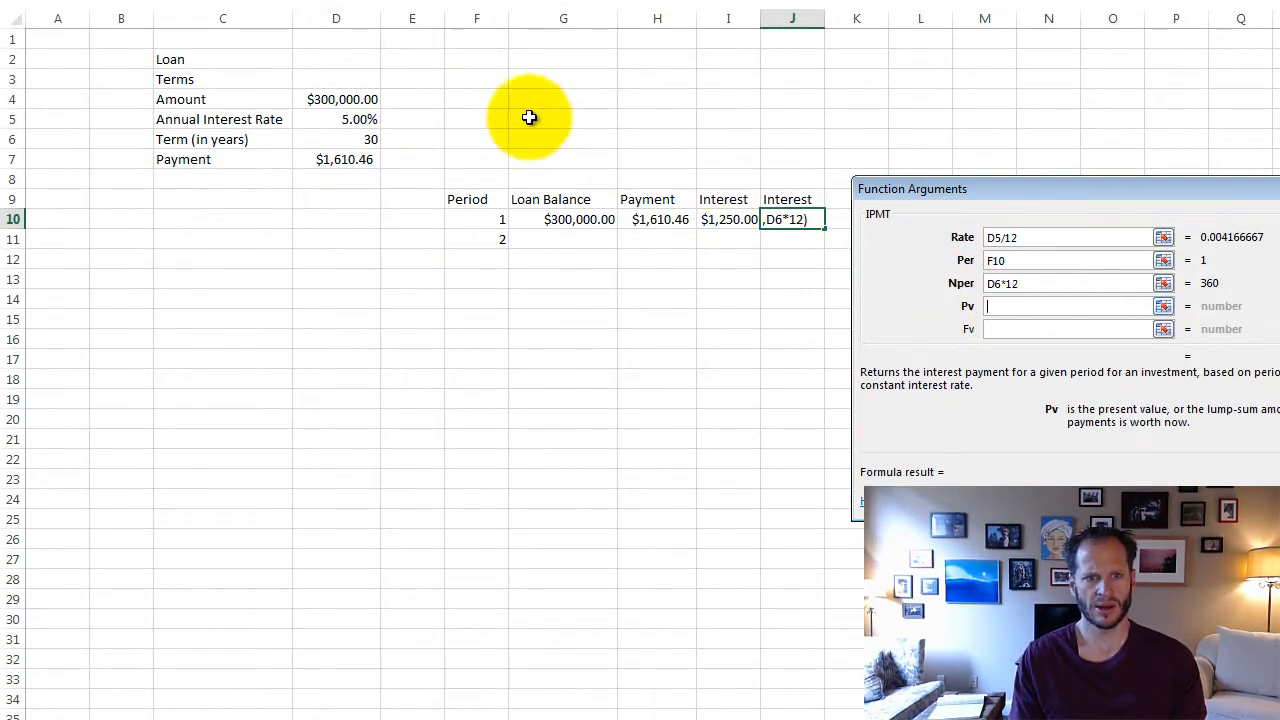
{"action": "left_click", "coordinate": [350, 99]}
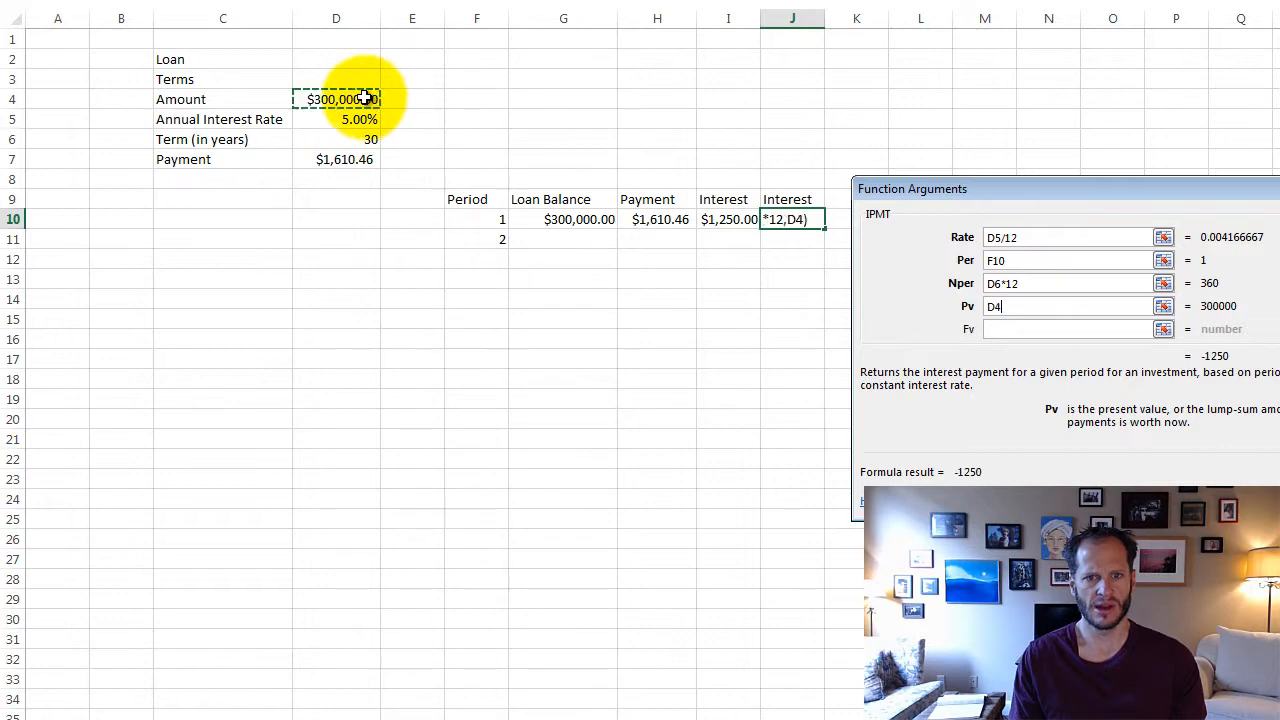
{"action": "left_click", "coordinate": [1028, 328]}
{"action": "type", "text": "0"}
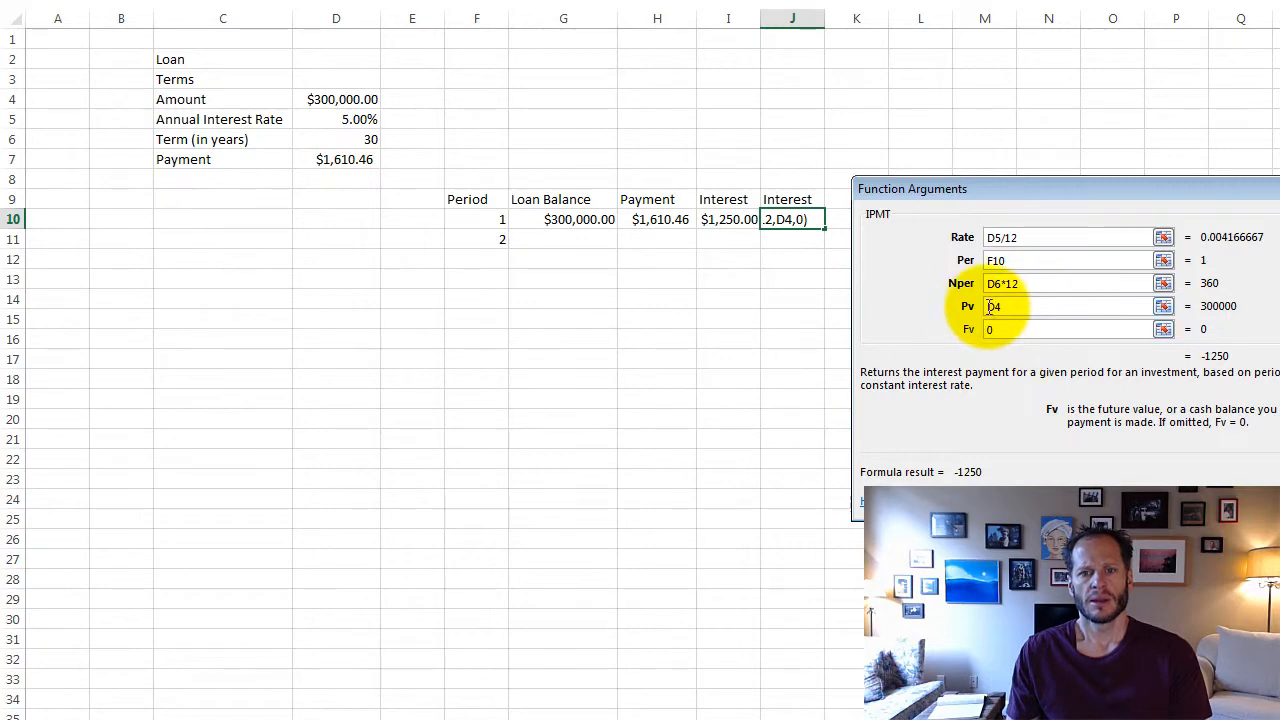
{"action": "left_click", "coordinate": [990, 306]}
{"action": "type", "text": "-"}
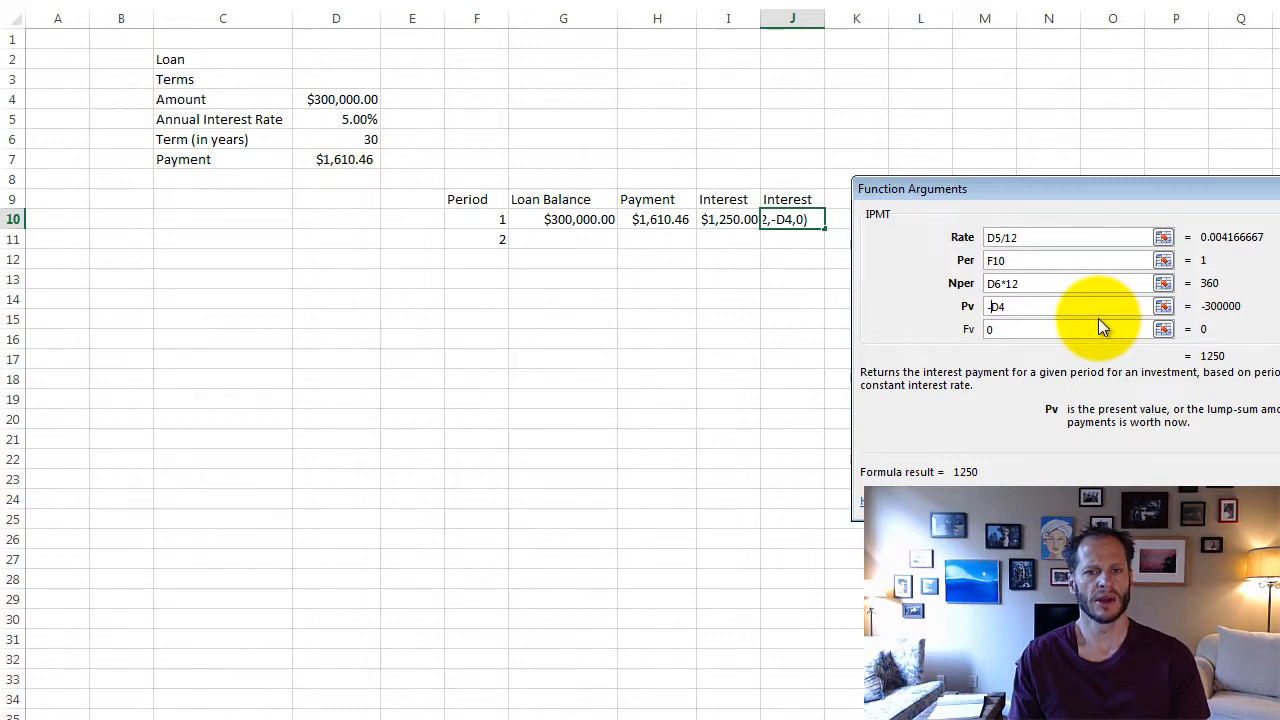
Accept the IPMT function in J10 and add the column header Principal in K9
{"action": "key", "text": "Return"}
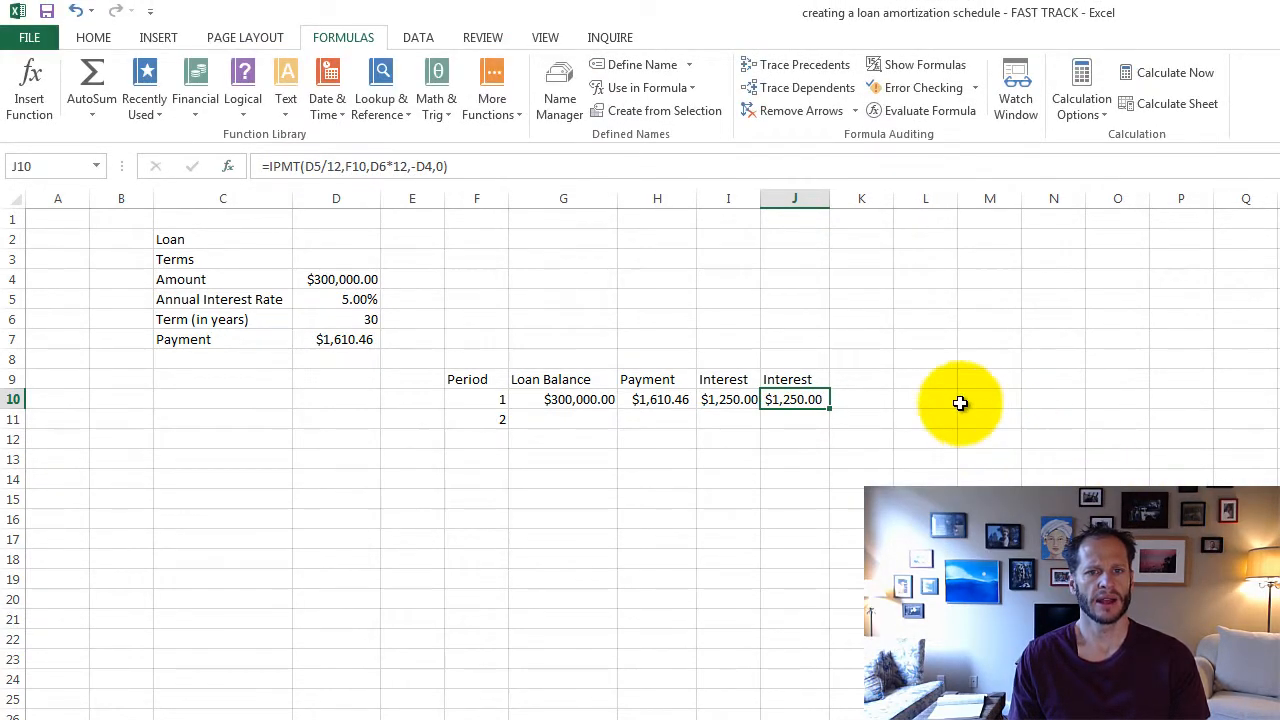
{"action": "left_click", "coordinate": [862, 379]}
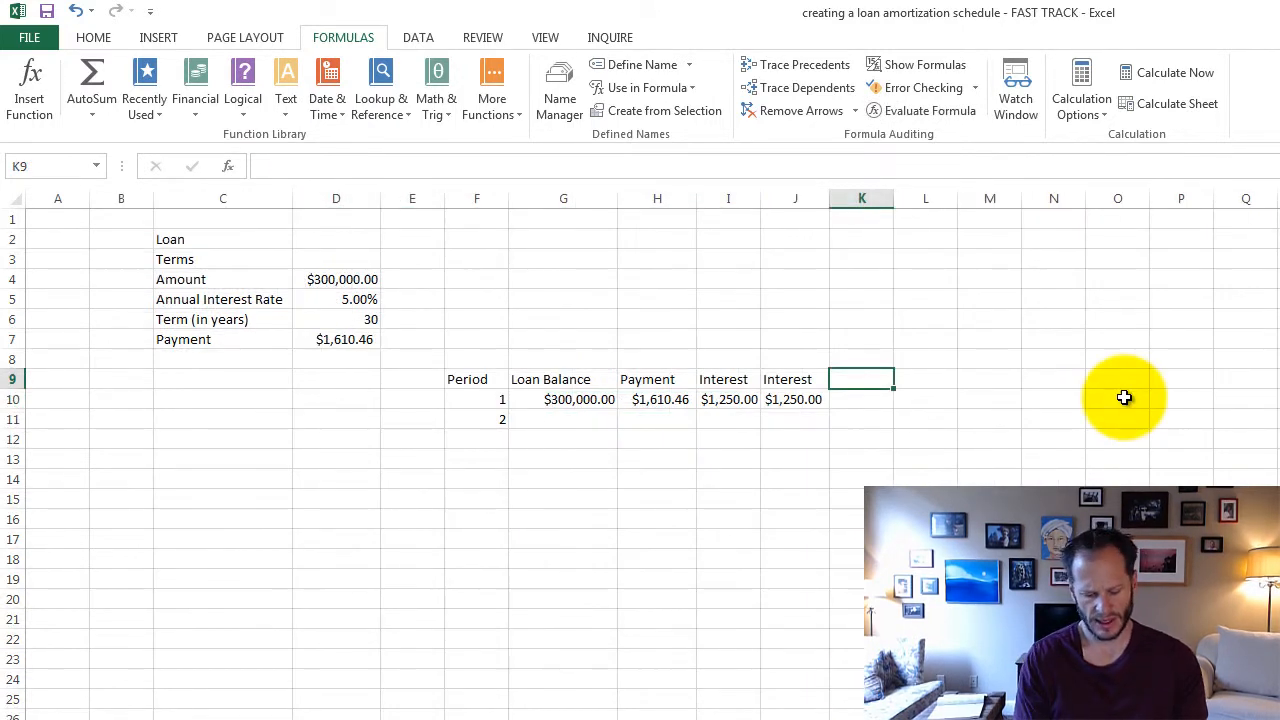
{"action": "type", "text": "P"}
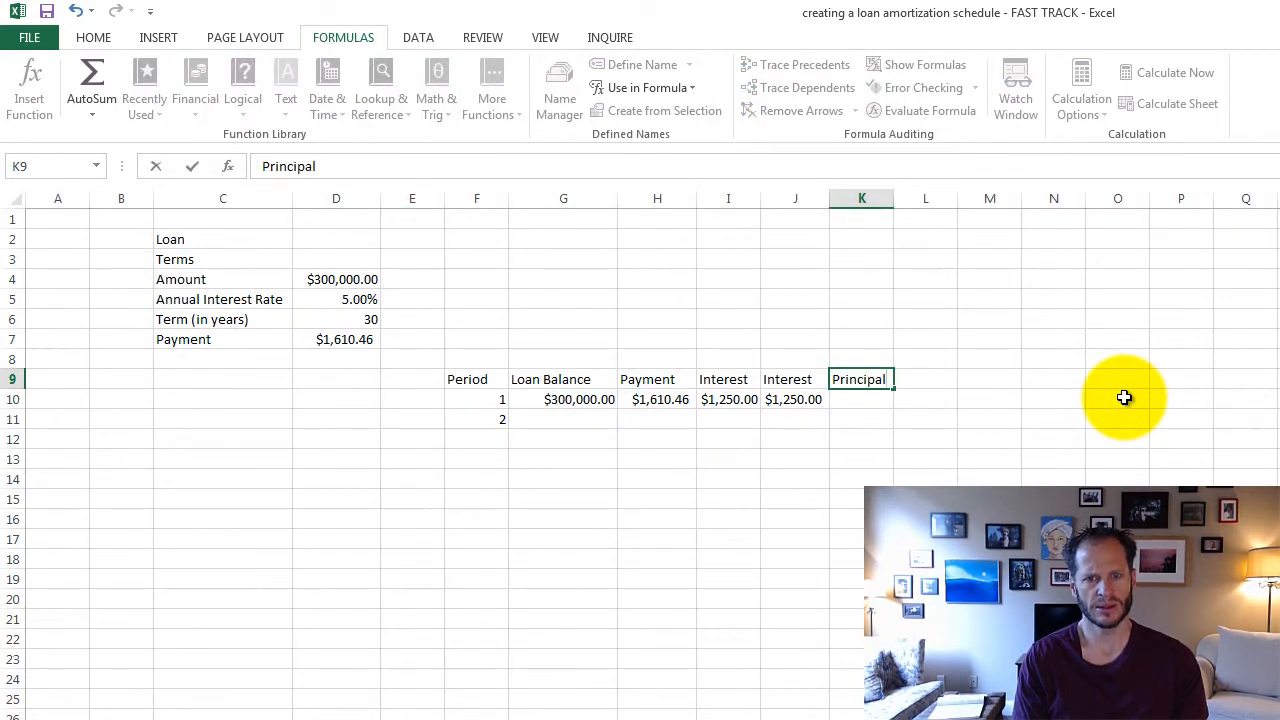
{"action": "type", "text": "rincipal"}
{"action": "key", "text": "Return"}
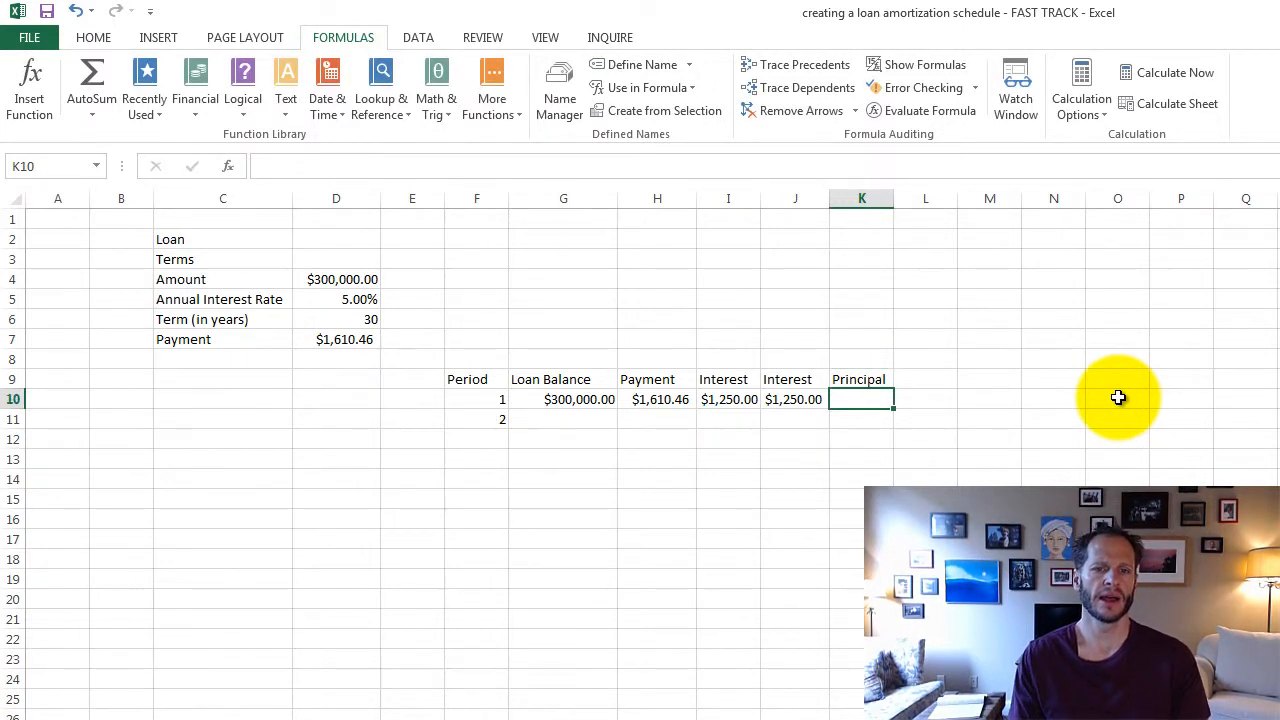
Calculate the first period's principal in K10 as payment minus interest with =H10-I10
{"action": "type", "text": "="}
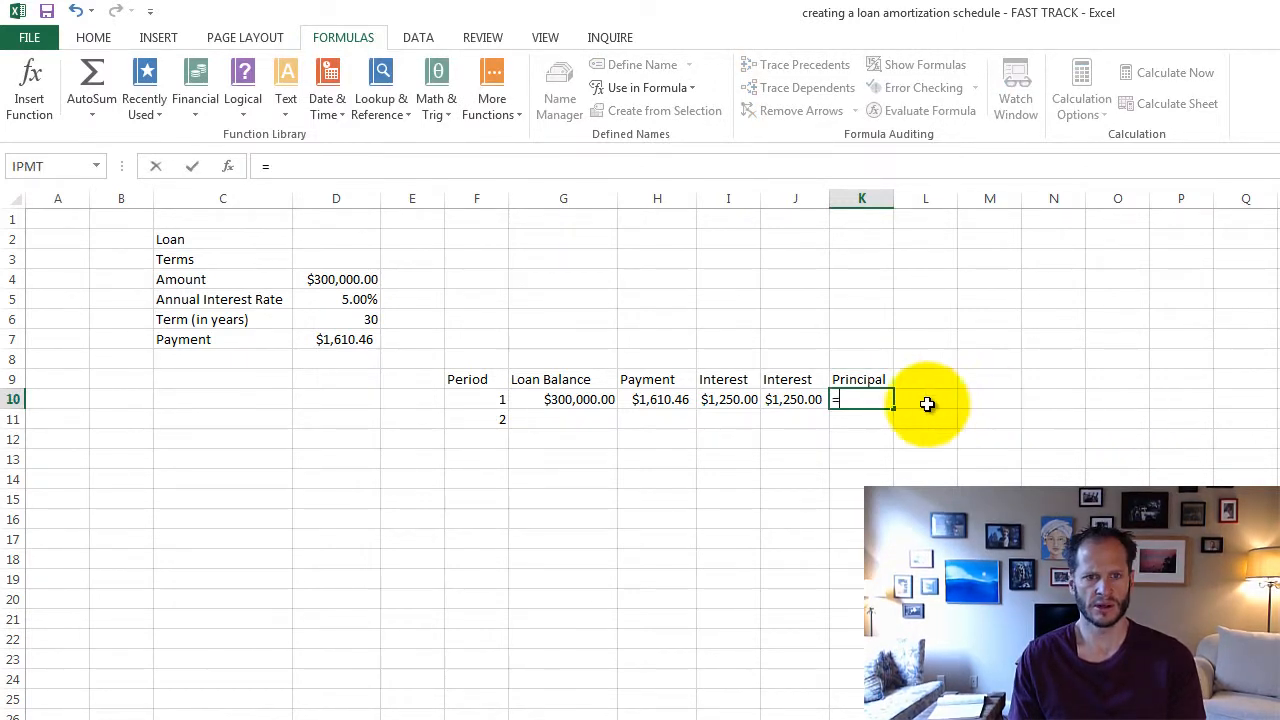
{"action": "left_click", "coordinate": [668, 399]}
{"action": "type", "text": "-"}
{"action": "left_click", "coordinate": [733, 399]}
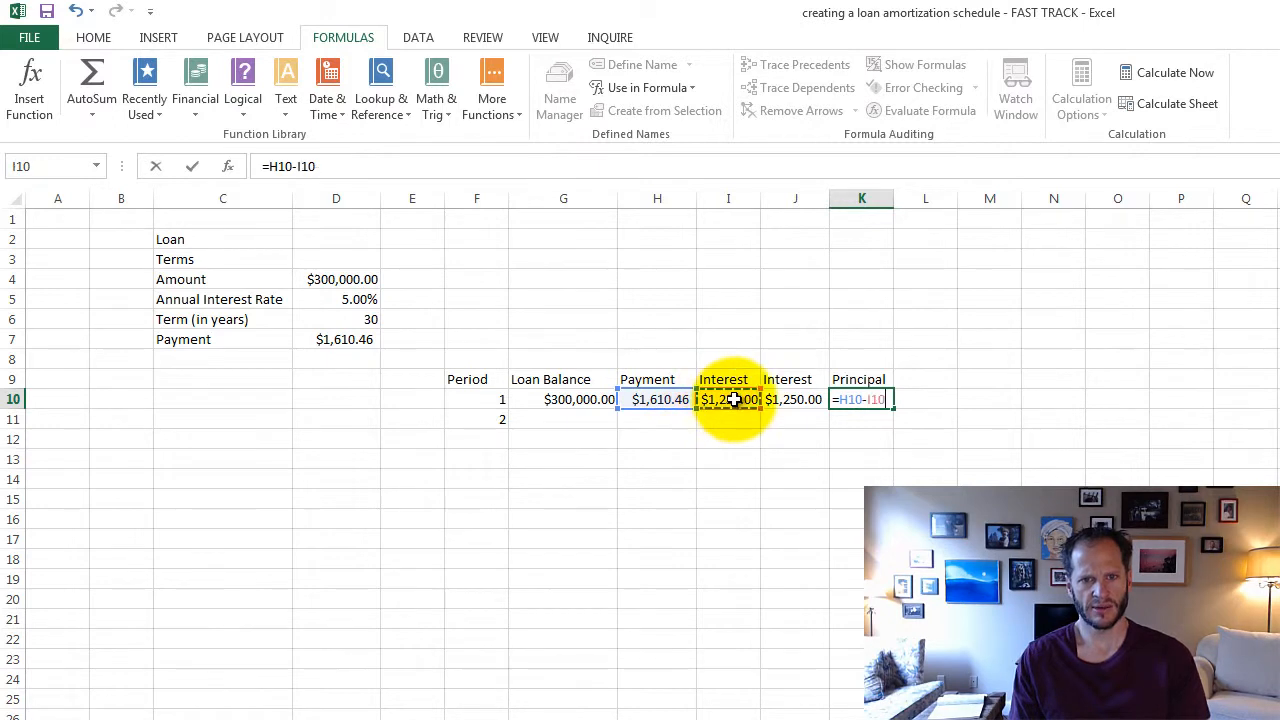
{"action": "key", "text": "Return"}
{"action": "left_click", "coordinate": [752, 512]}
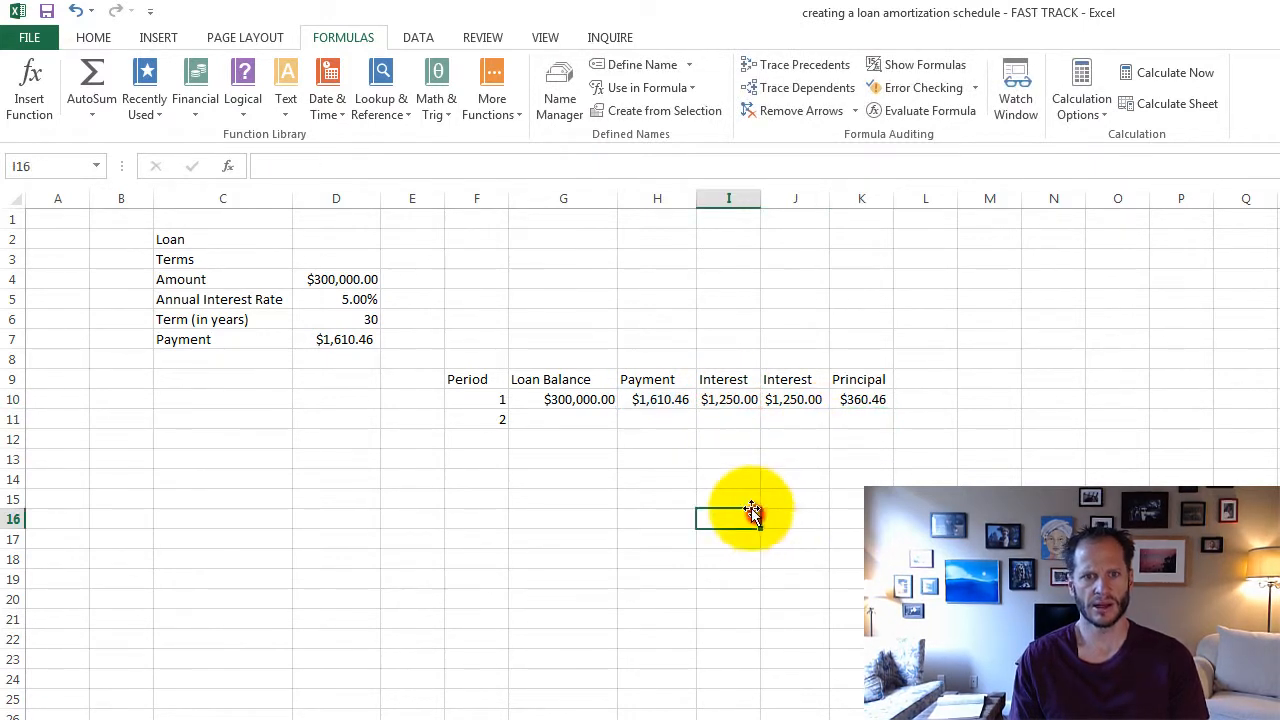
Calculate the second period's loan balance in G11 with =G10-K10
{"action": "left_click", "coordinate": [584, 420]}
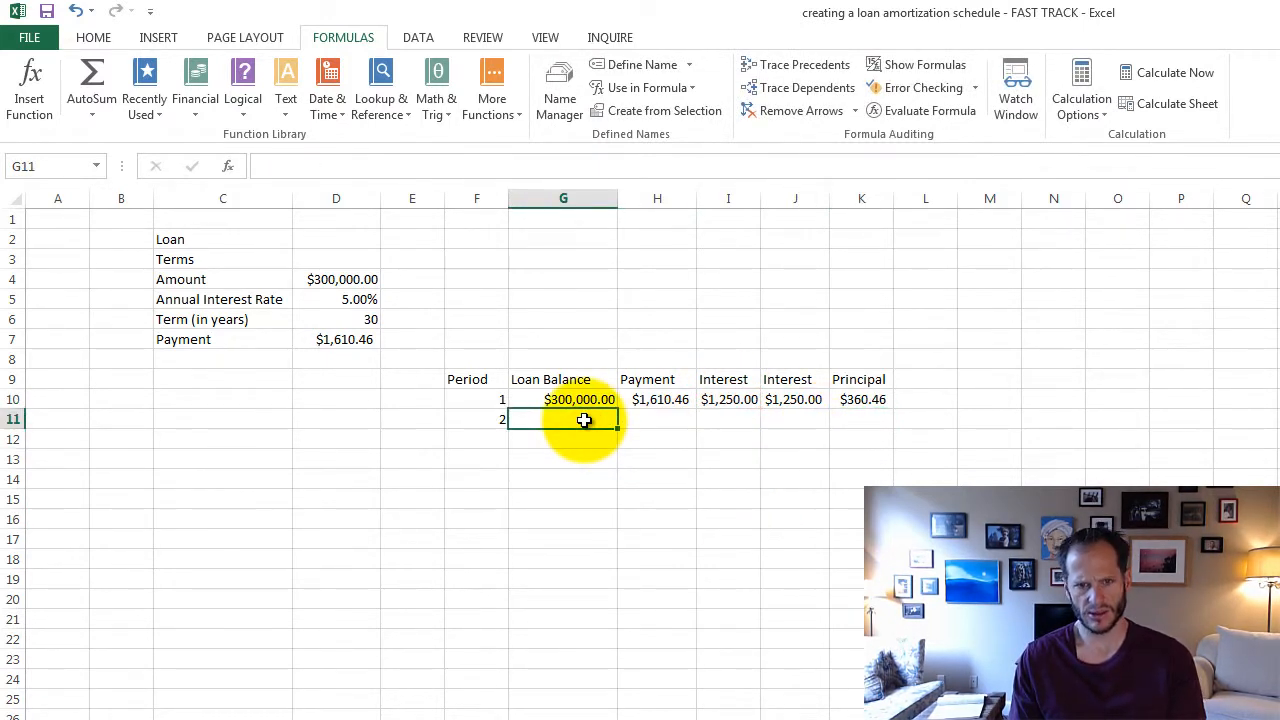
{"action": "type", "text": "="}
{"action": "left_click", "coordinate": [594, 399]}
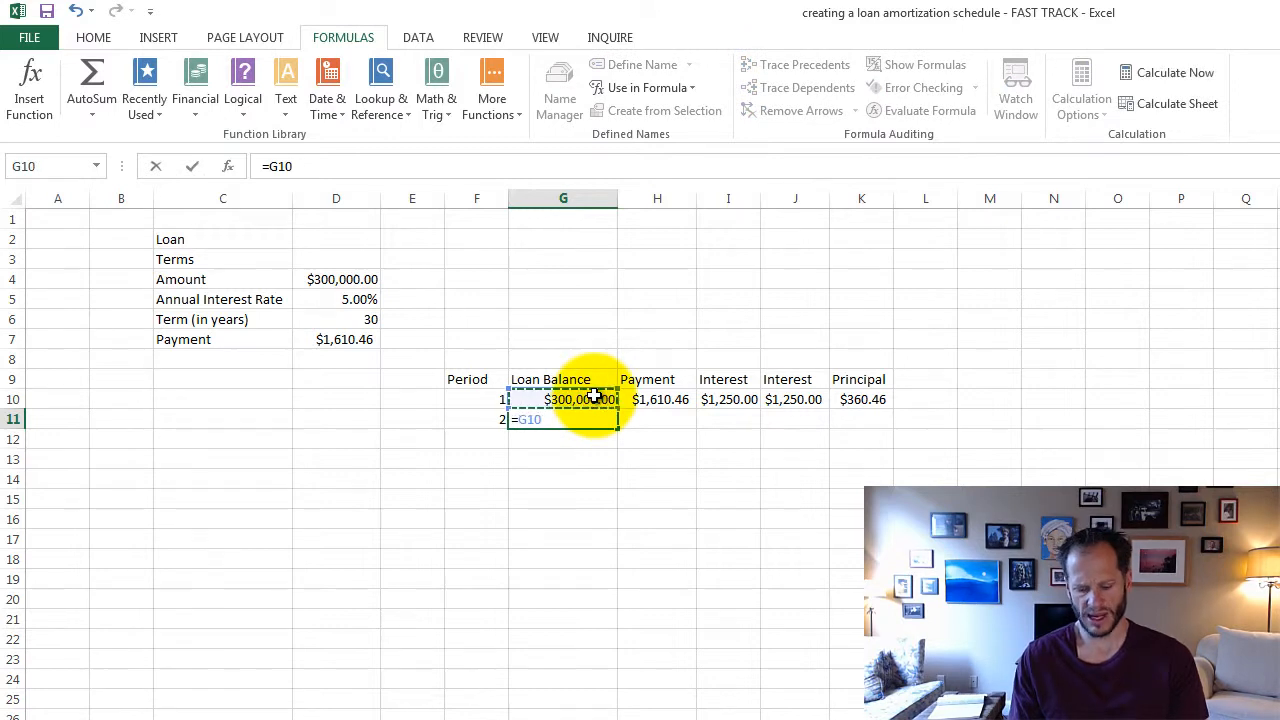
{"action": "type", "text": "-"}
{"action": "left_click", "coordinate": [861, 399]}
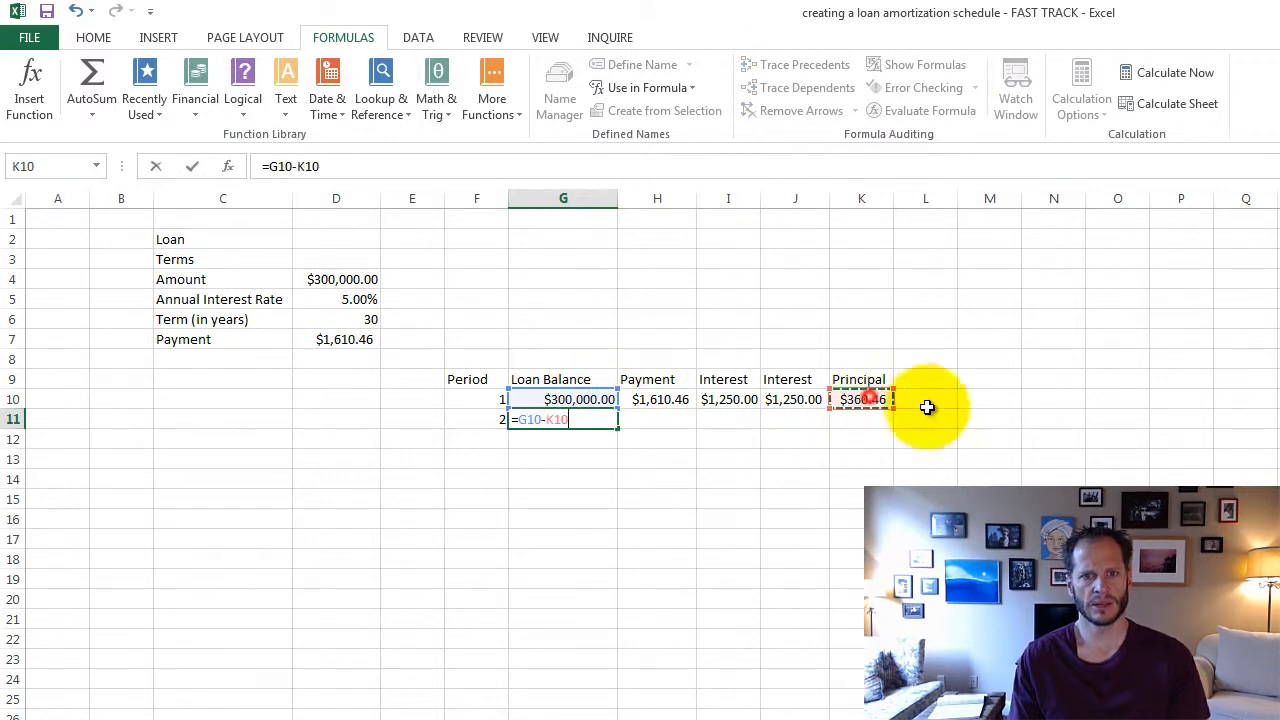
{"action": "key", "text": "Return"}
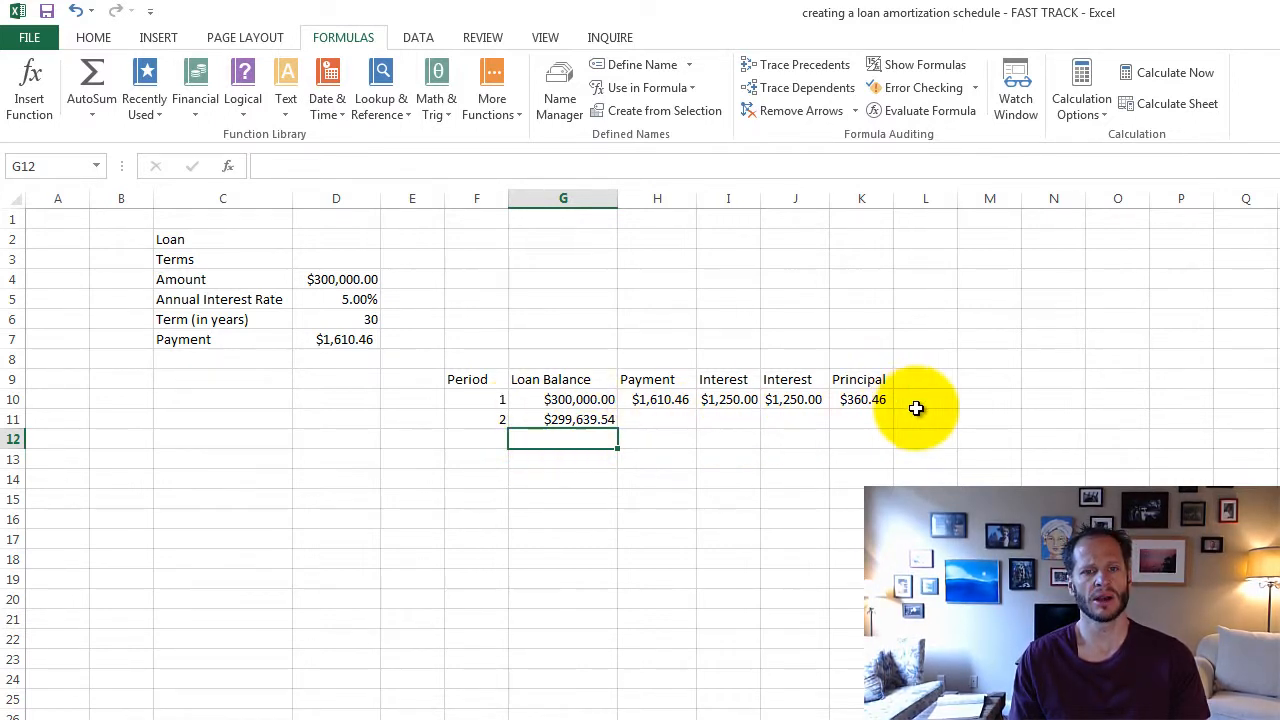
Make the payment reference in H10 absolute as =$D$7 and copy the formula to H11
{"action": "left_click", "coordinate": [661, 397]}
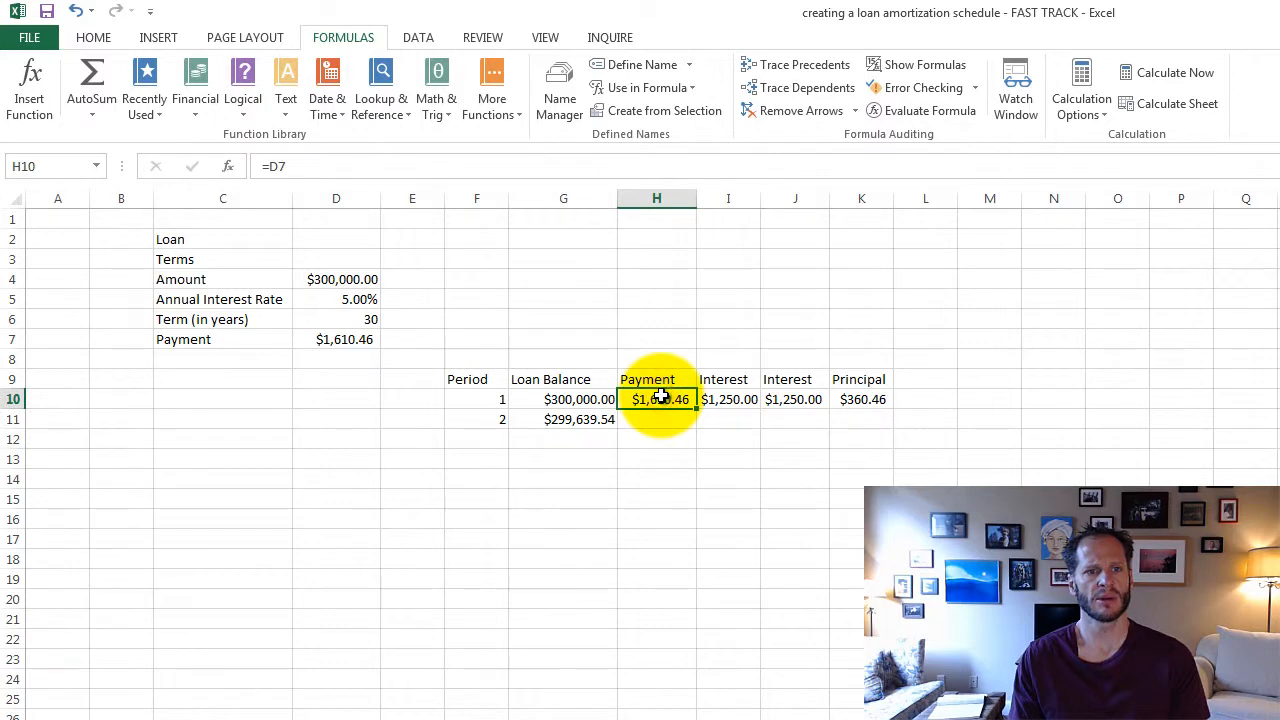
{"action": "double_click", "coordinate": [661, 397]}
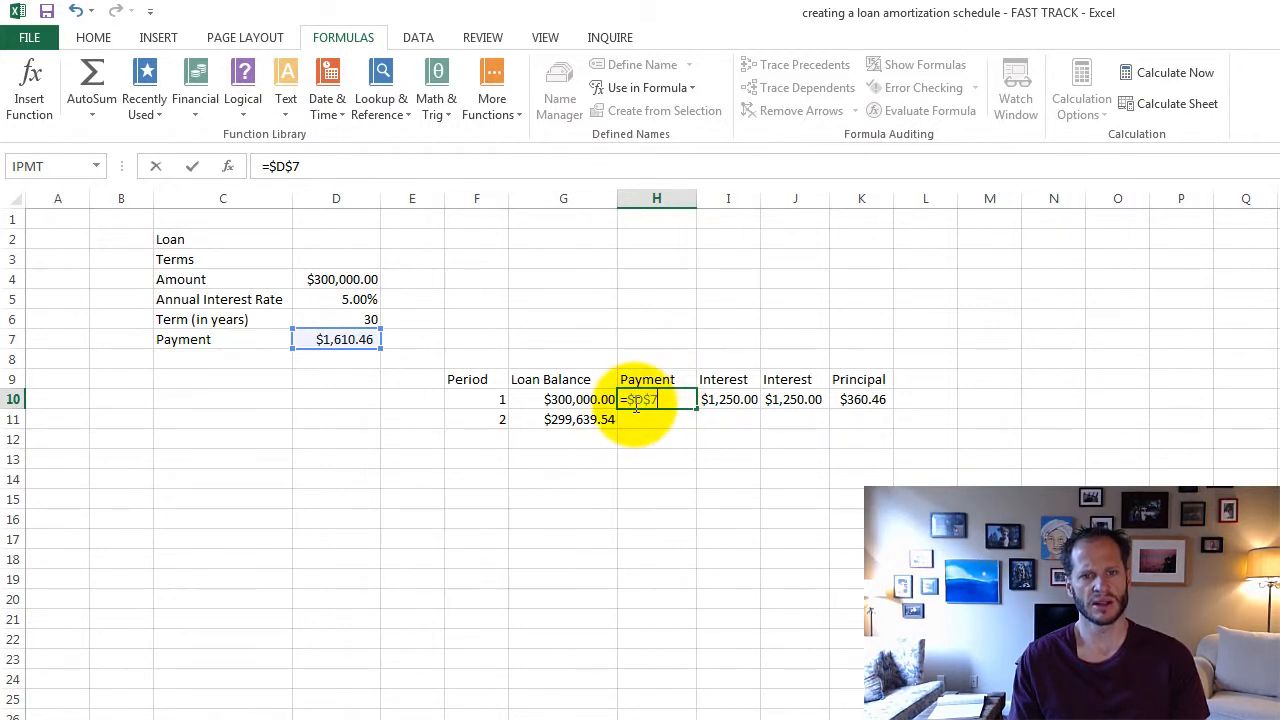
{"action": "key", "text": "Return"}
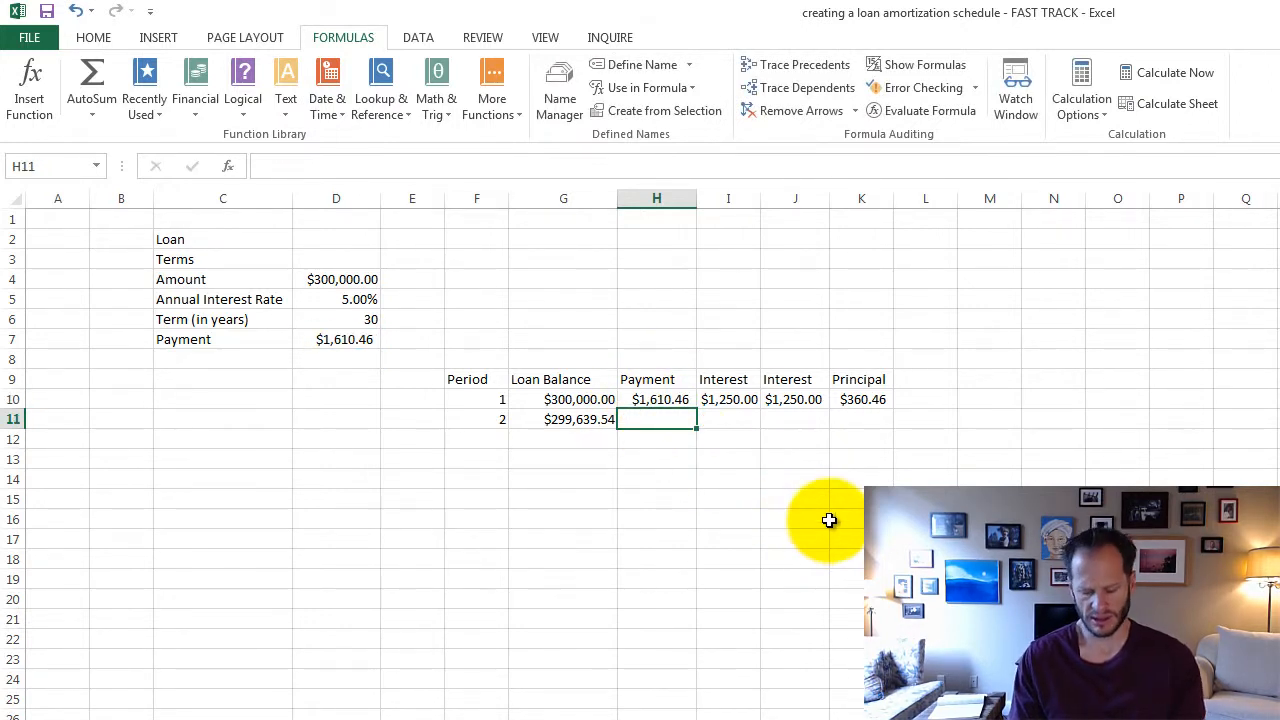
{"action": "key", "text": "Up"}
{"action": "key", "text": "ctrl+c"}
{"action": "key", "text": "Down"}
{"action": "key", "text": "ctrl+v"}
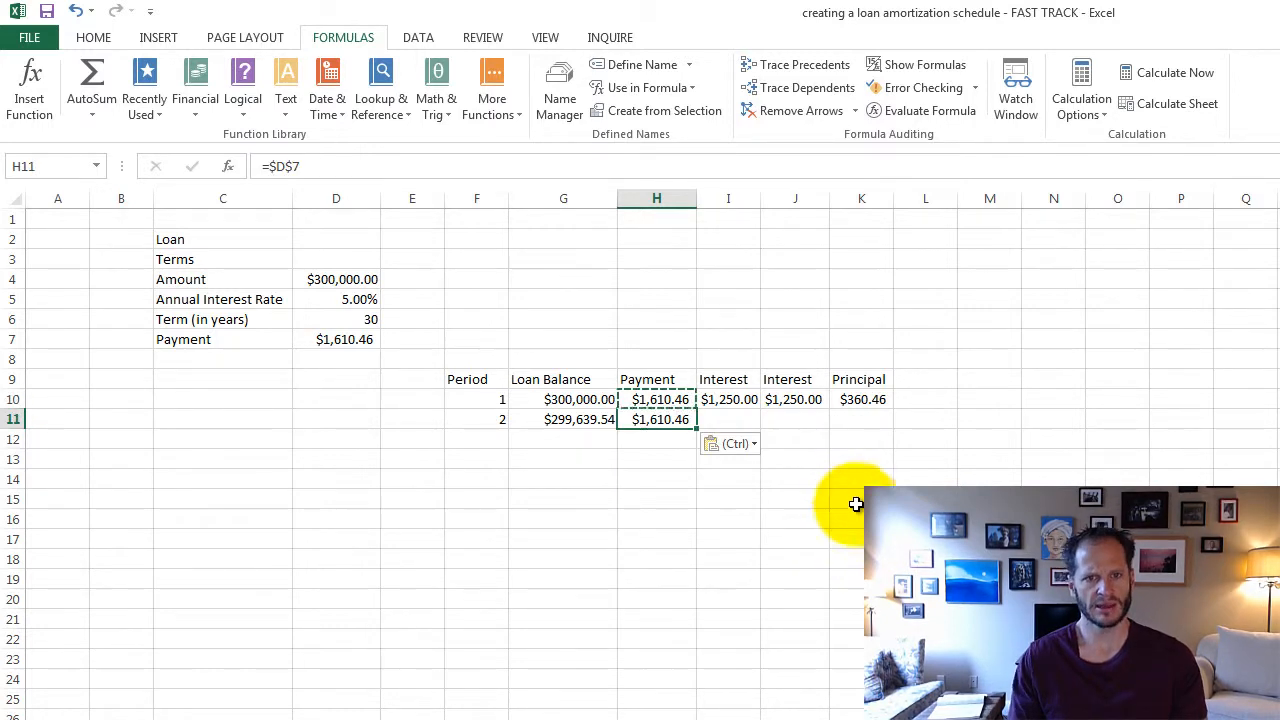
Make the annual rate reference in the I10 interest formula absolute so it reads =($D$5/12)*G10
{"action": "left_click", "coordinate": [741, 400]}
{"action": "double_click", "coordinate": [741, 400]}
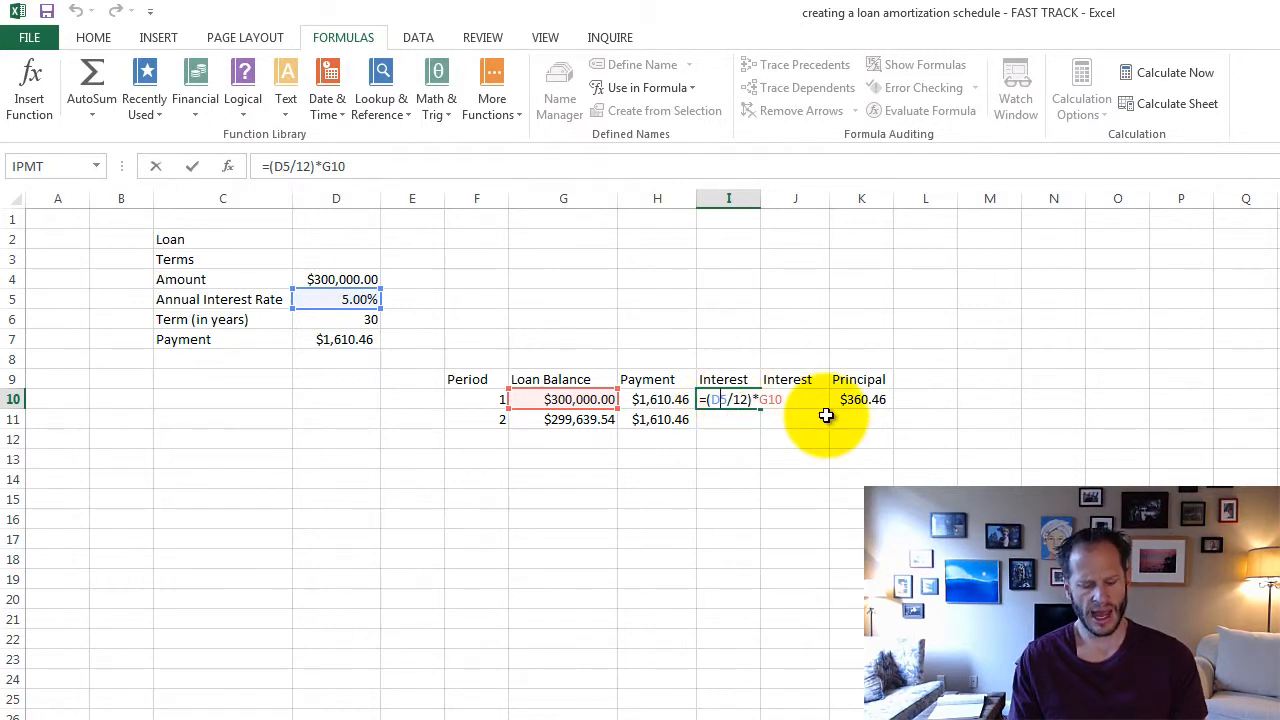
{"action": "key", "text": "F4"}
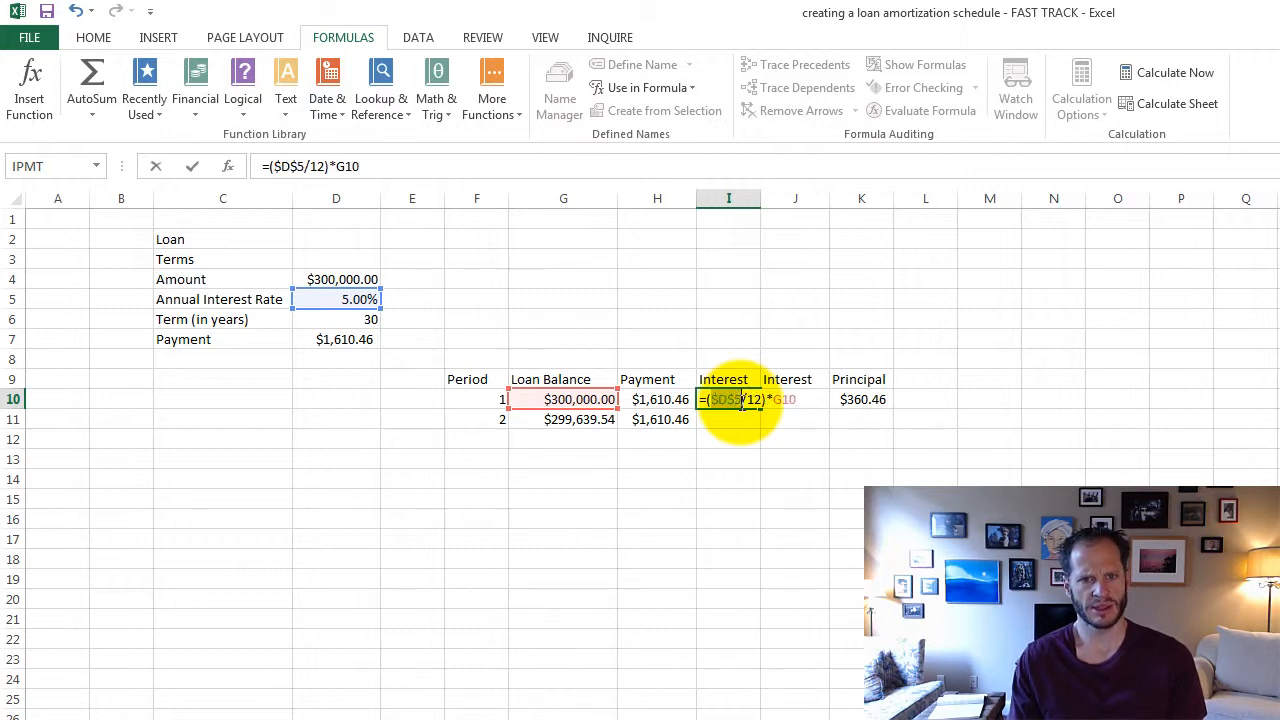
{"action": "key", "text": "F4"}
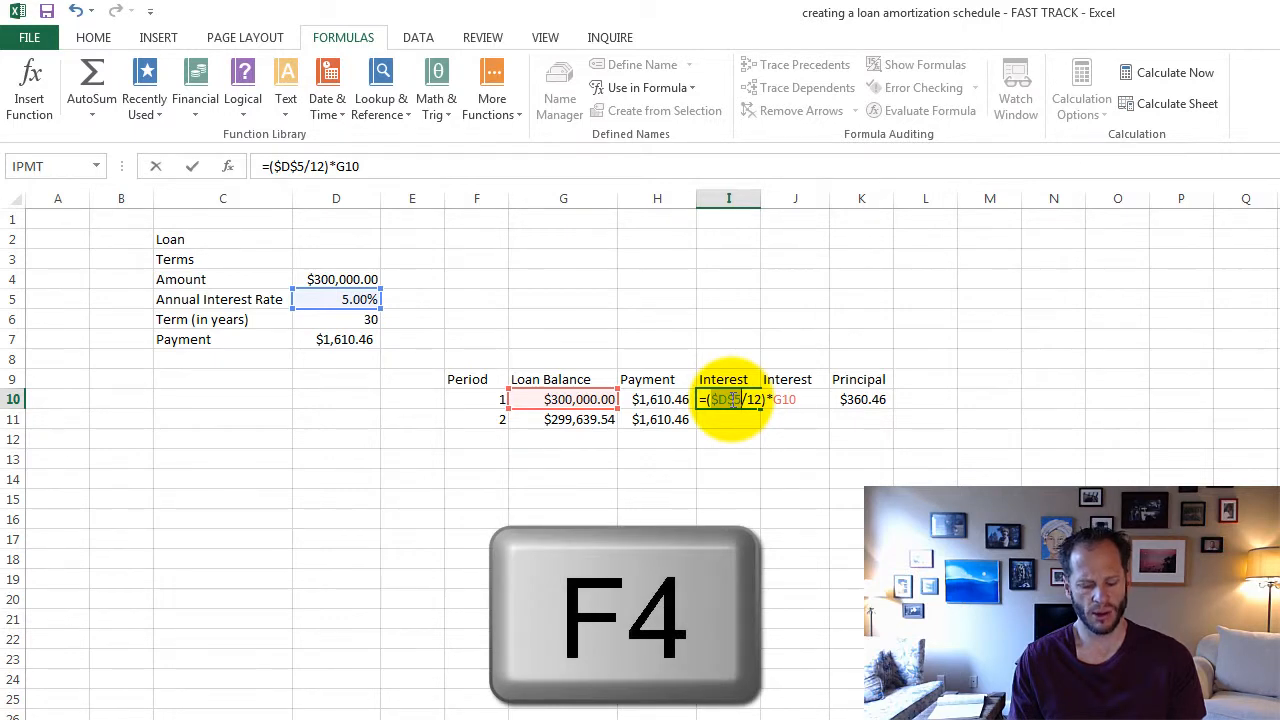
{"action": "key", "text": "Return"}
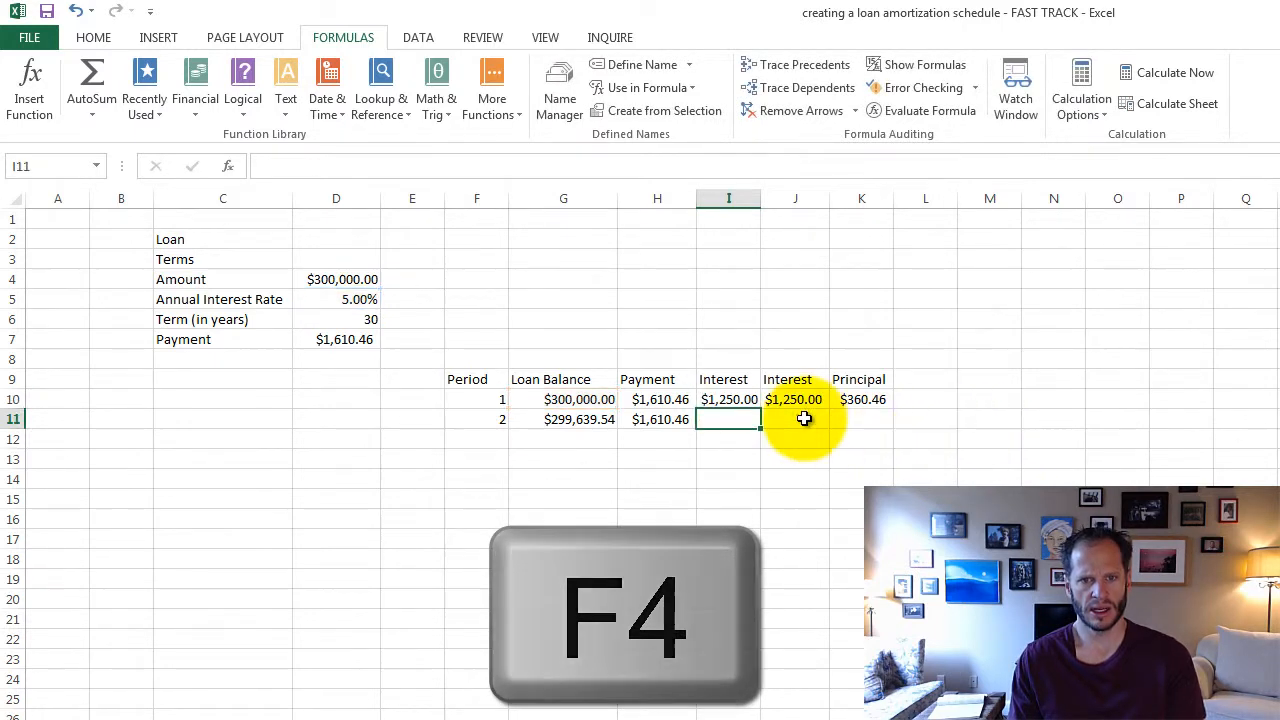
Copy the interest formula from I10 to I11 for the second period
{"action": "left_click", "coordinate": [720, 398]}
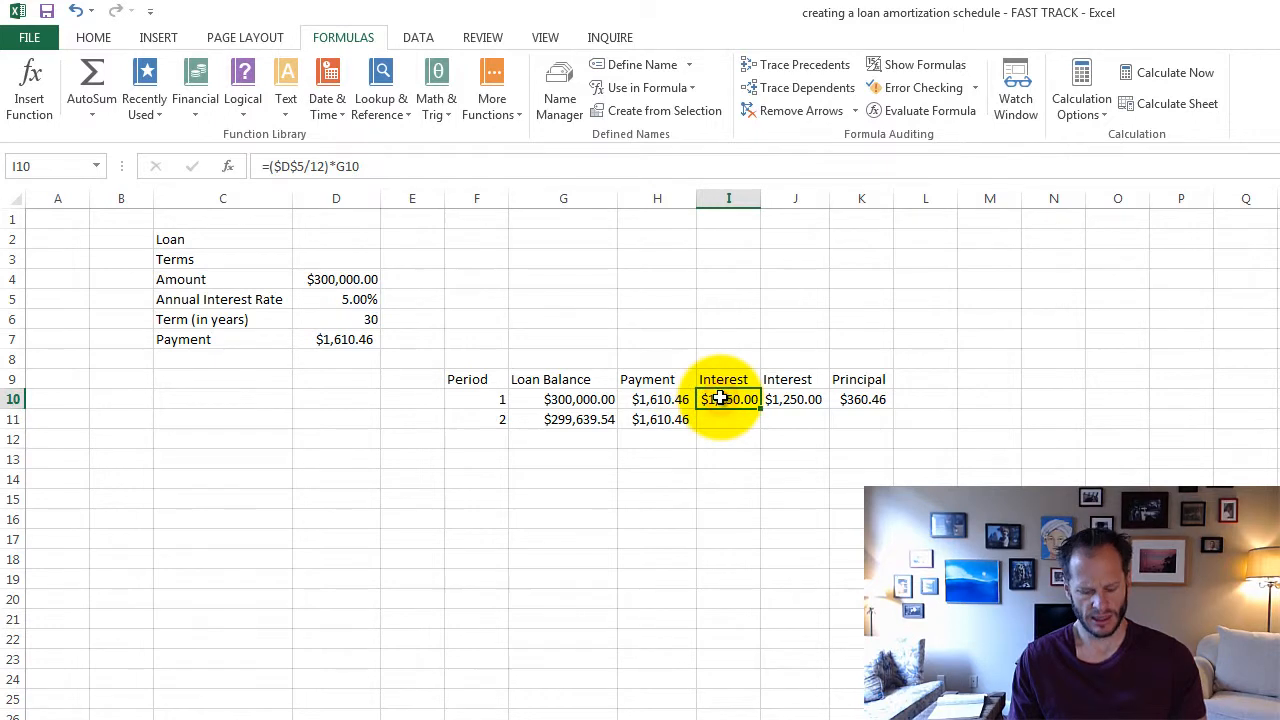
{"action": "key", "text": "ctrl+c"}
{"action": "left_click", "coordinate": [731, 419]}
{"action": "key", "text": "ctrl+v"}
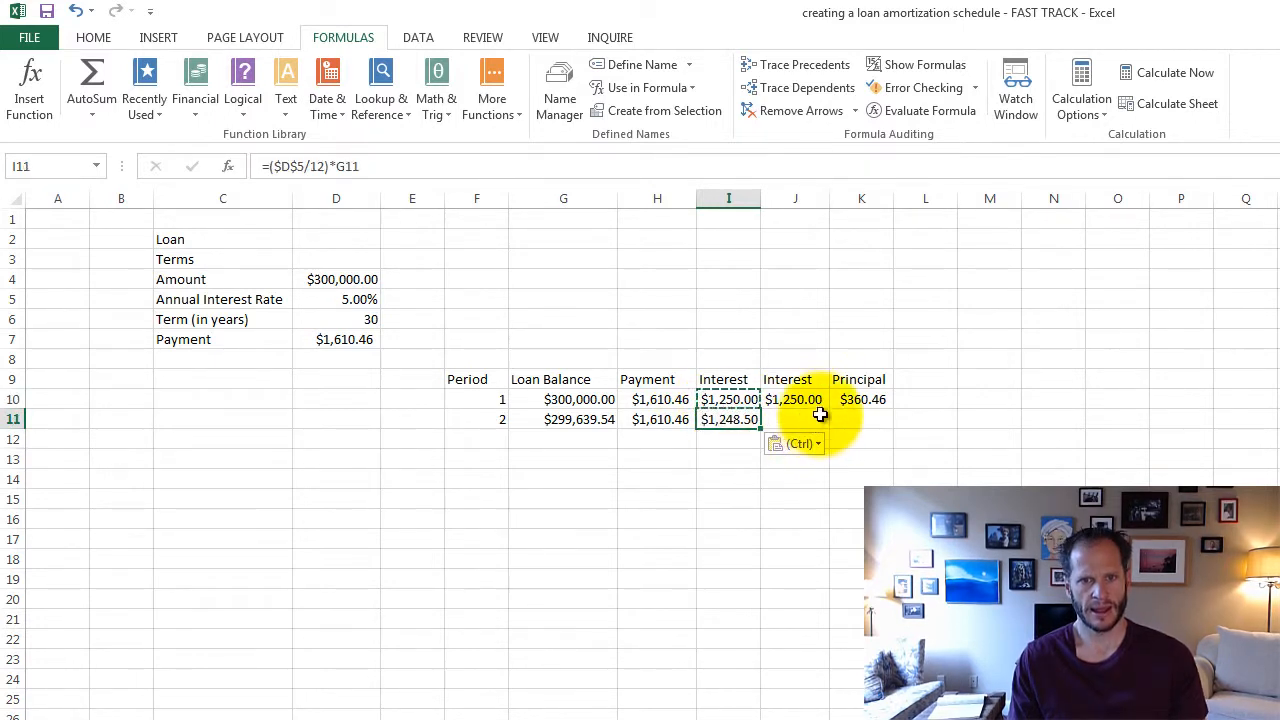
Make the rate, term and amount references in J10 absolute so the formula reads =IPMT($D$5/12,F10,$D$6*12,-$D$4,0)
{"action": "left_click", "coordinate": [810, 399]}
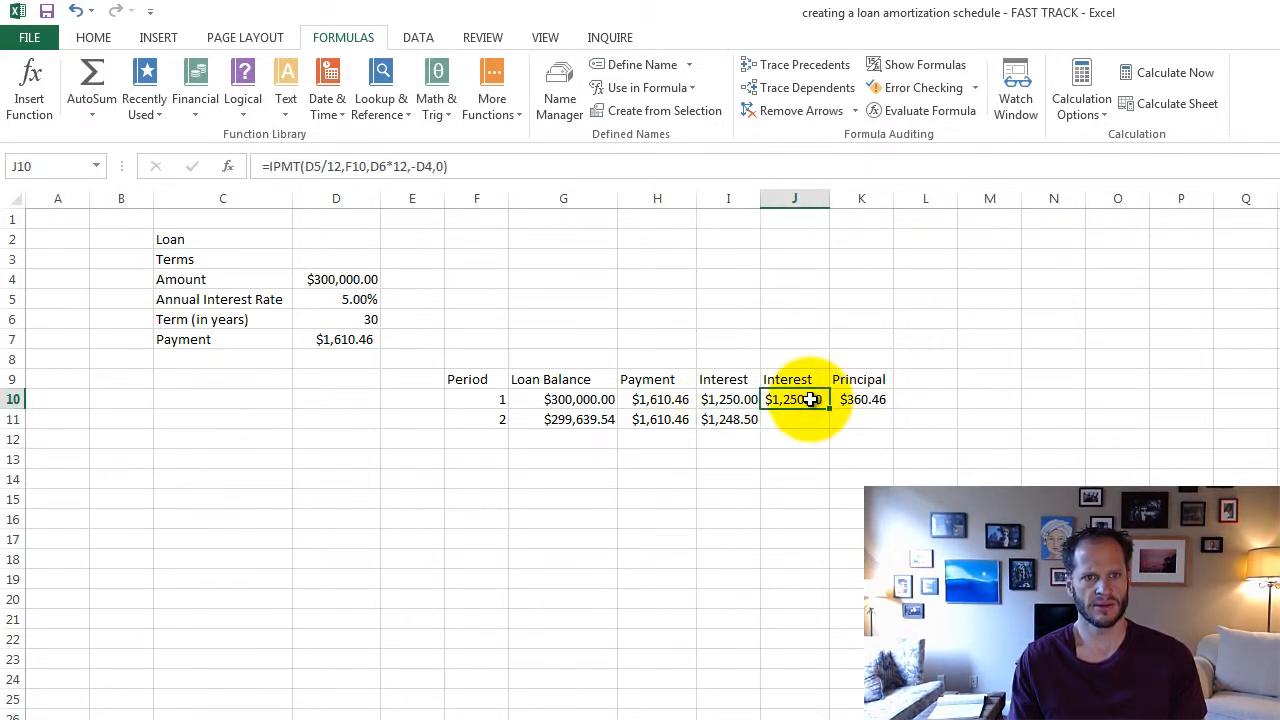
{"action": "double_click", "coordinate": [810, 399]}
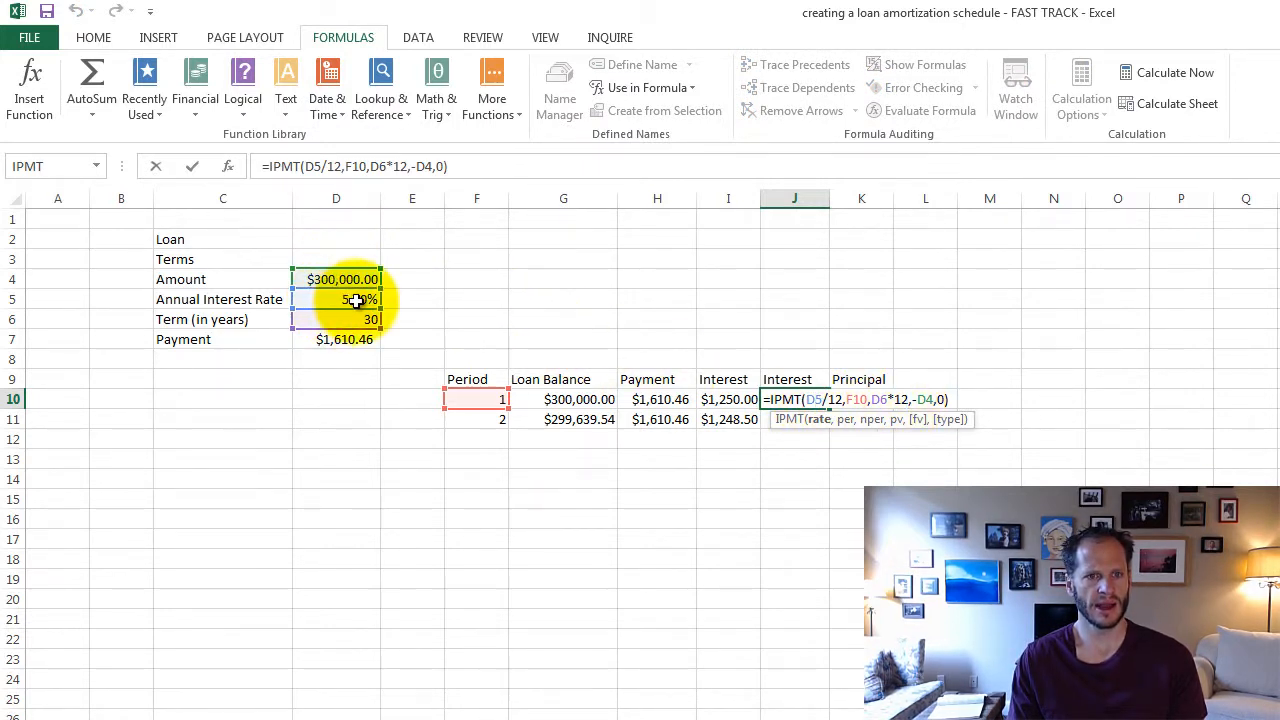
{"action": "key", "text": "F4"}
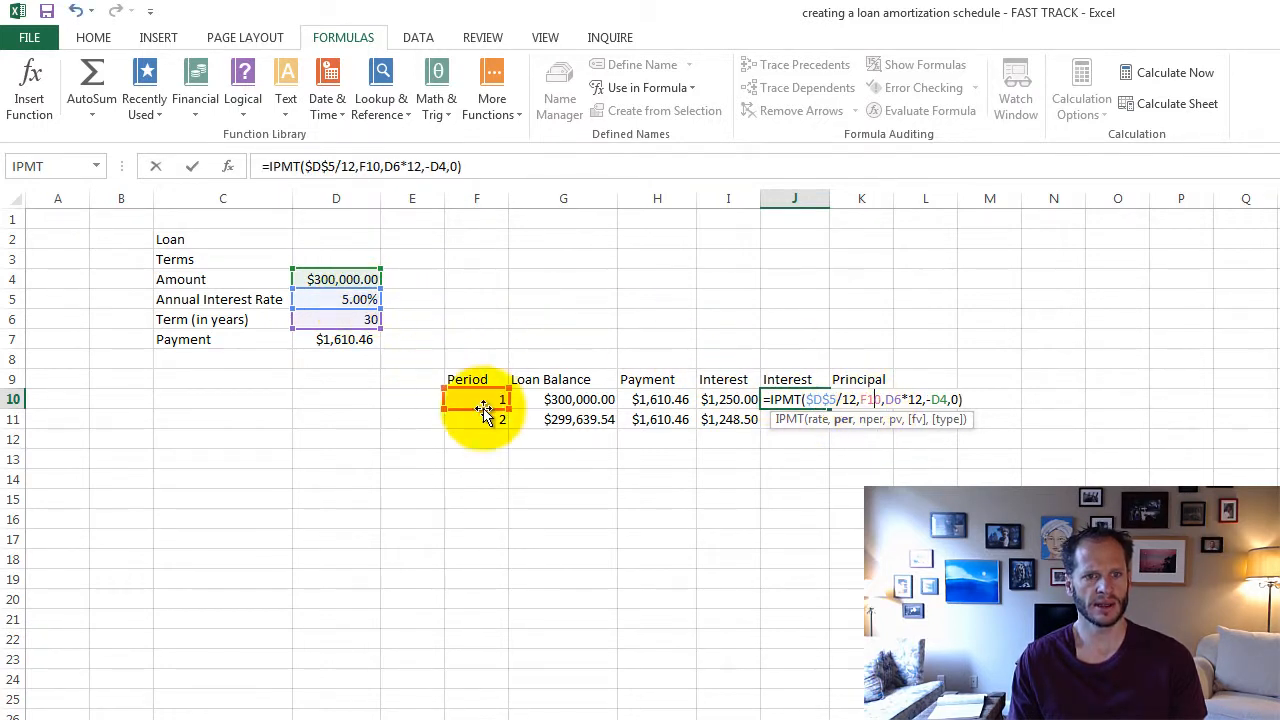
{"action": "left_click", "coordinate": [893, 400]}
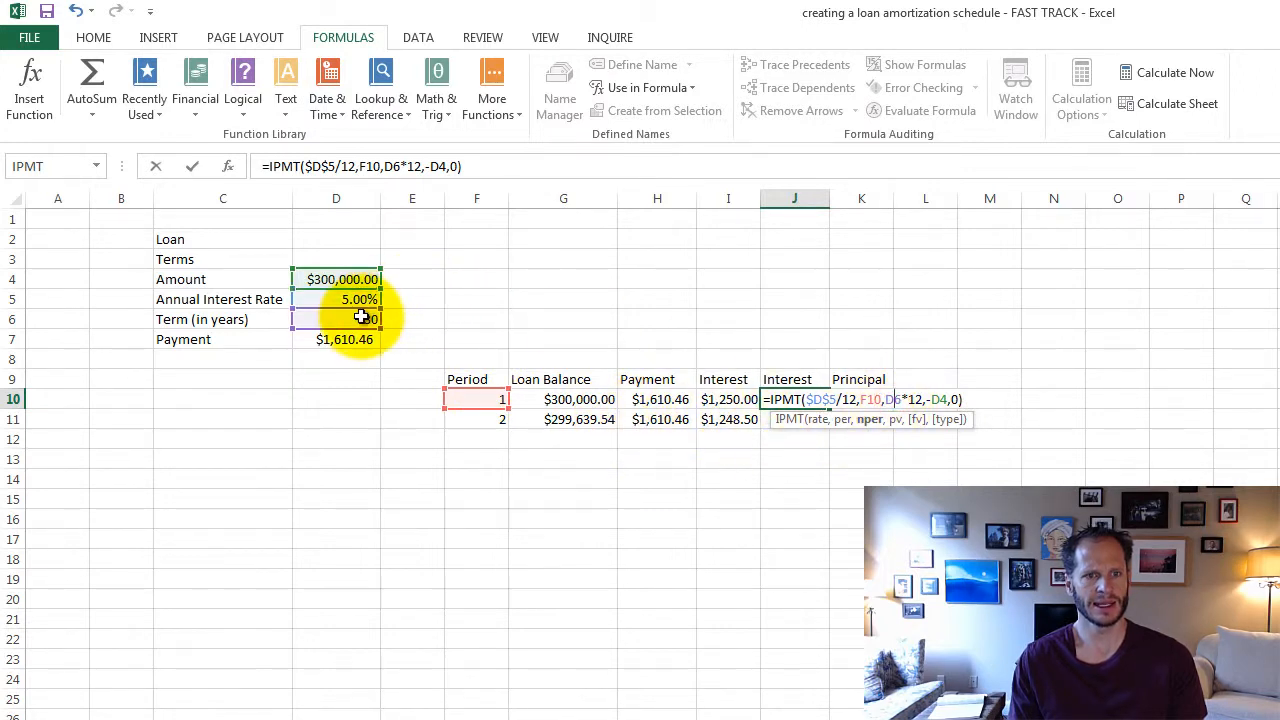
{"action": "key", "text": "F4"}
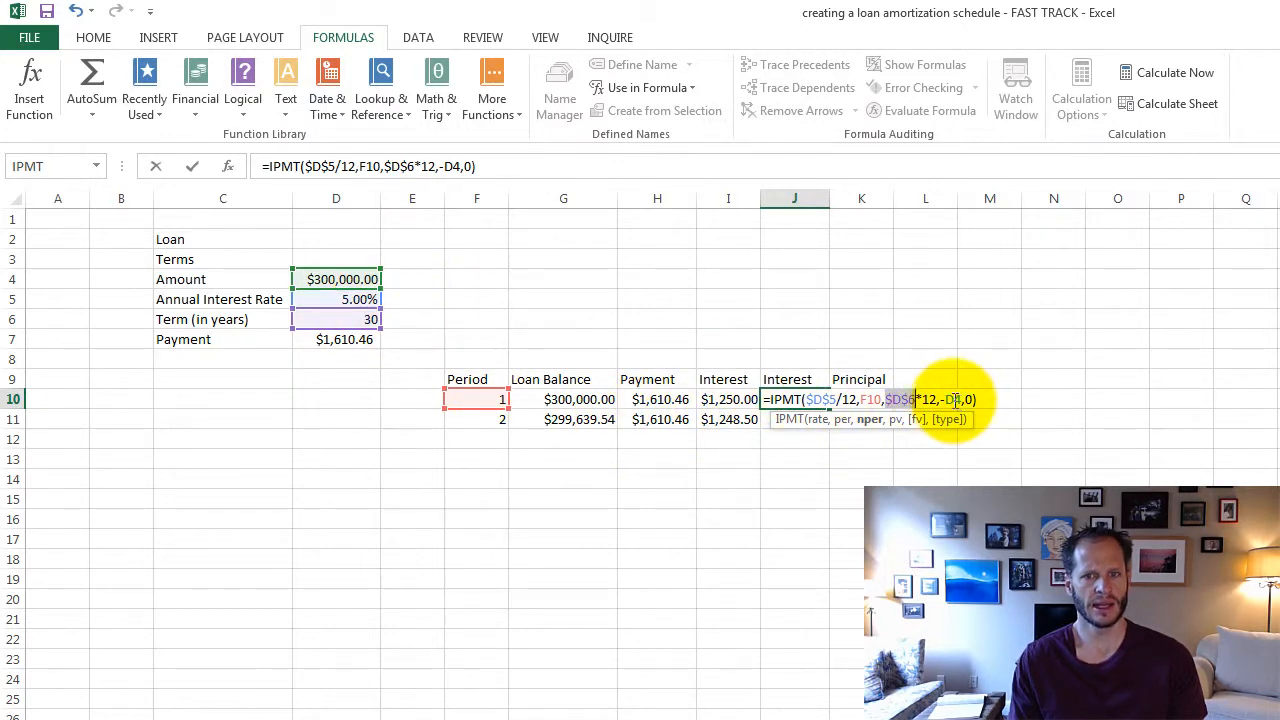
{"action": "left_click", "coordinate": [952, 399]}
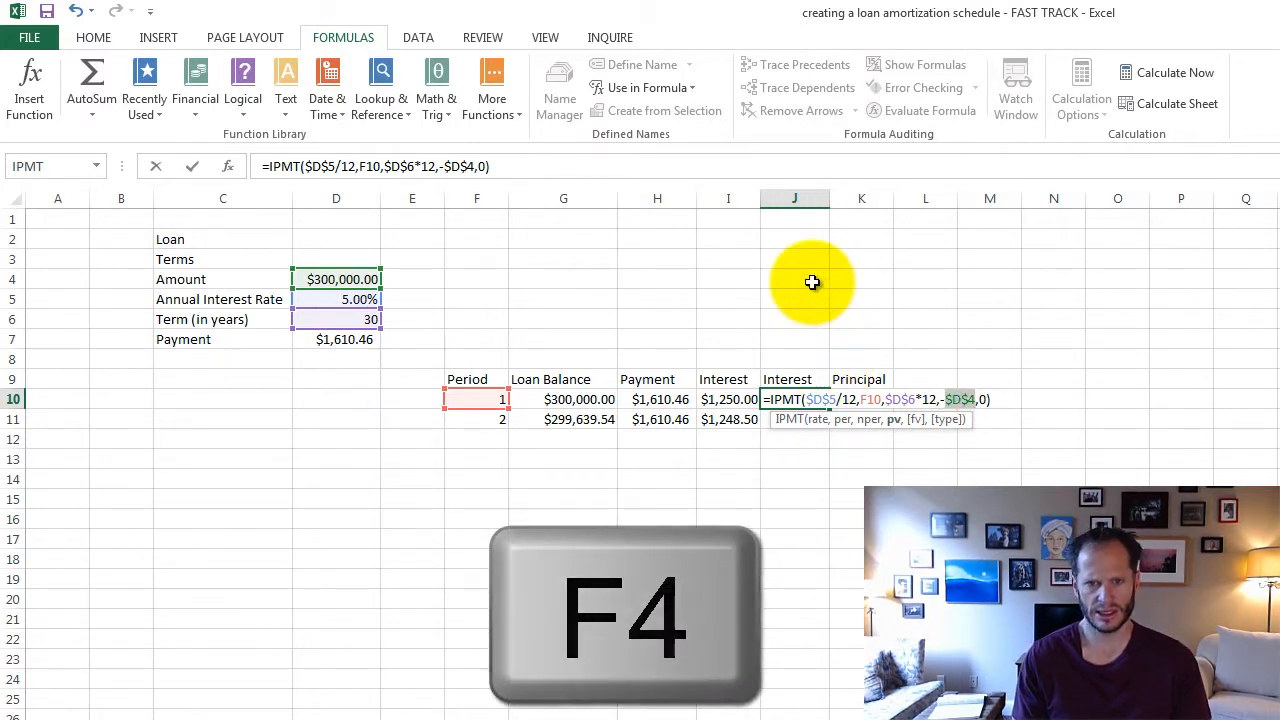
{"action": "key", "text": "Return"}
Copy the IPMT formula from J10 to J11 for the second period
{"action": "left_click", "coordinate": [816, 401]}
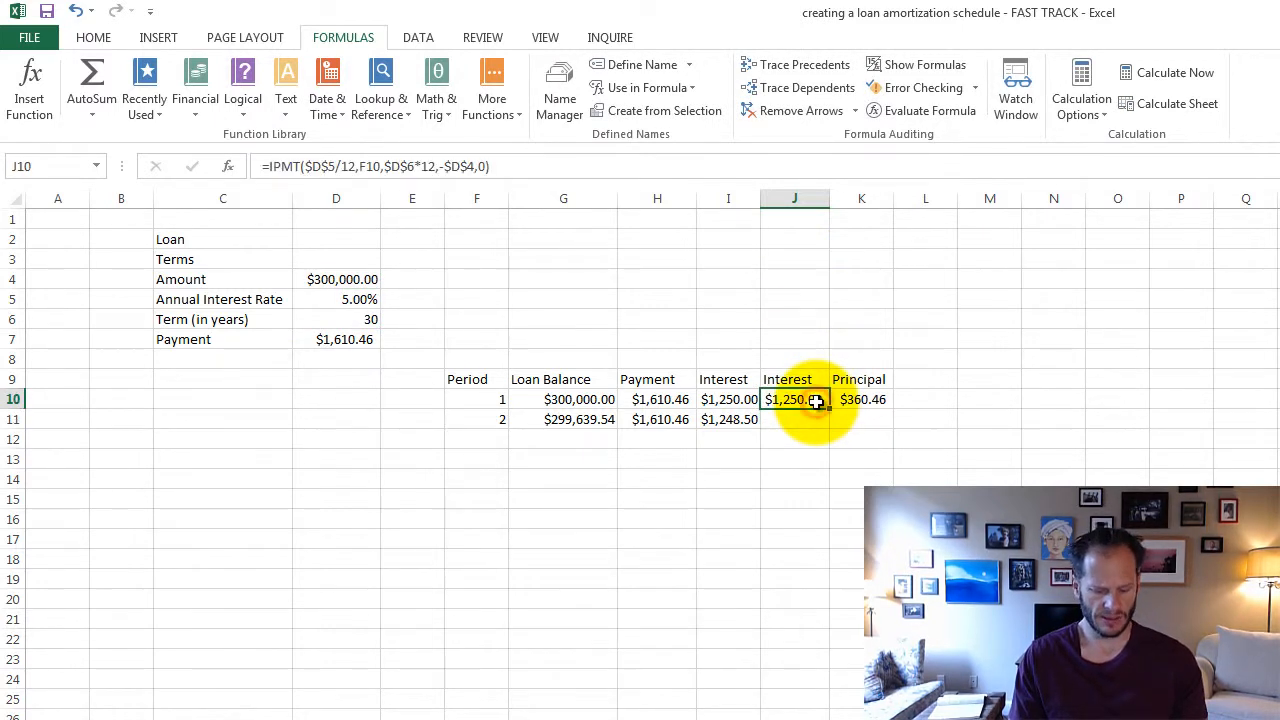
{"action": "key", "text": "ctrl+c"}
{"action": "left_click", "coordinate": [811, 417]}
{"action": "key", "text": "ctrl+v"}
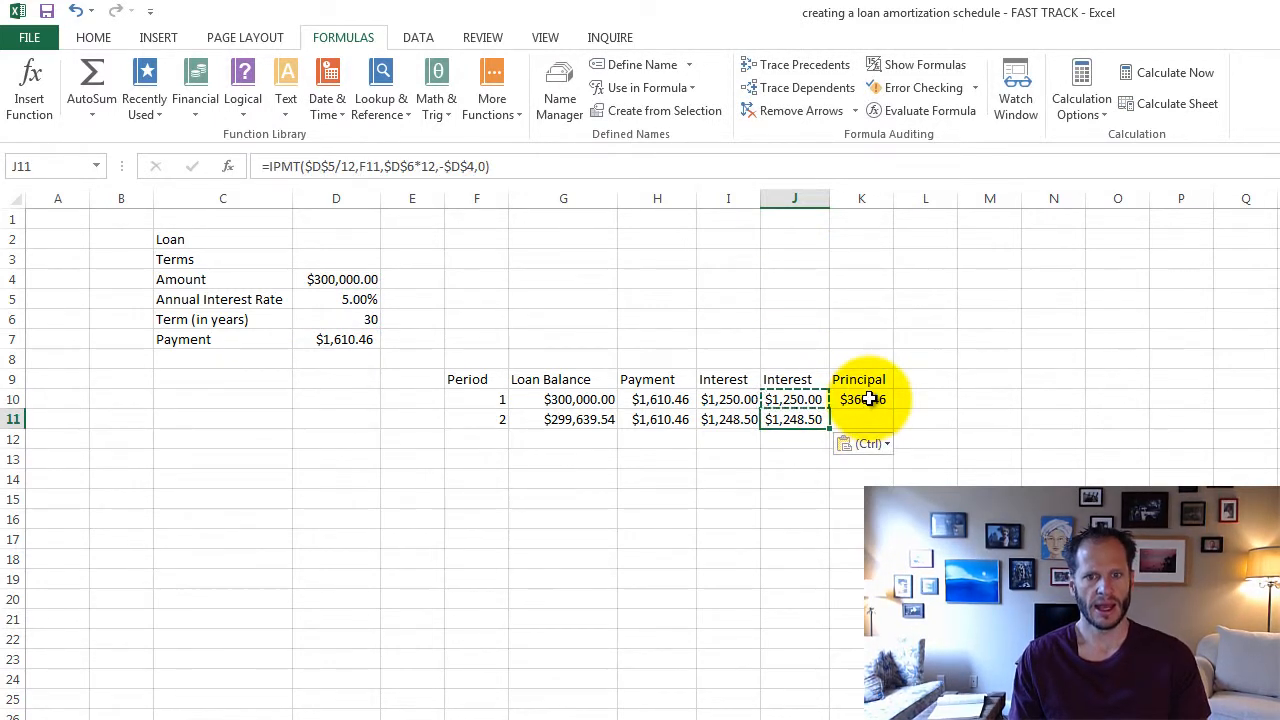
Check the references in the K10 principal formula and copy it to K11
{"action": "left_click", "coordinate": [869, 399]}
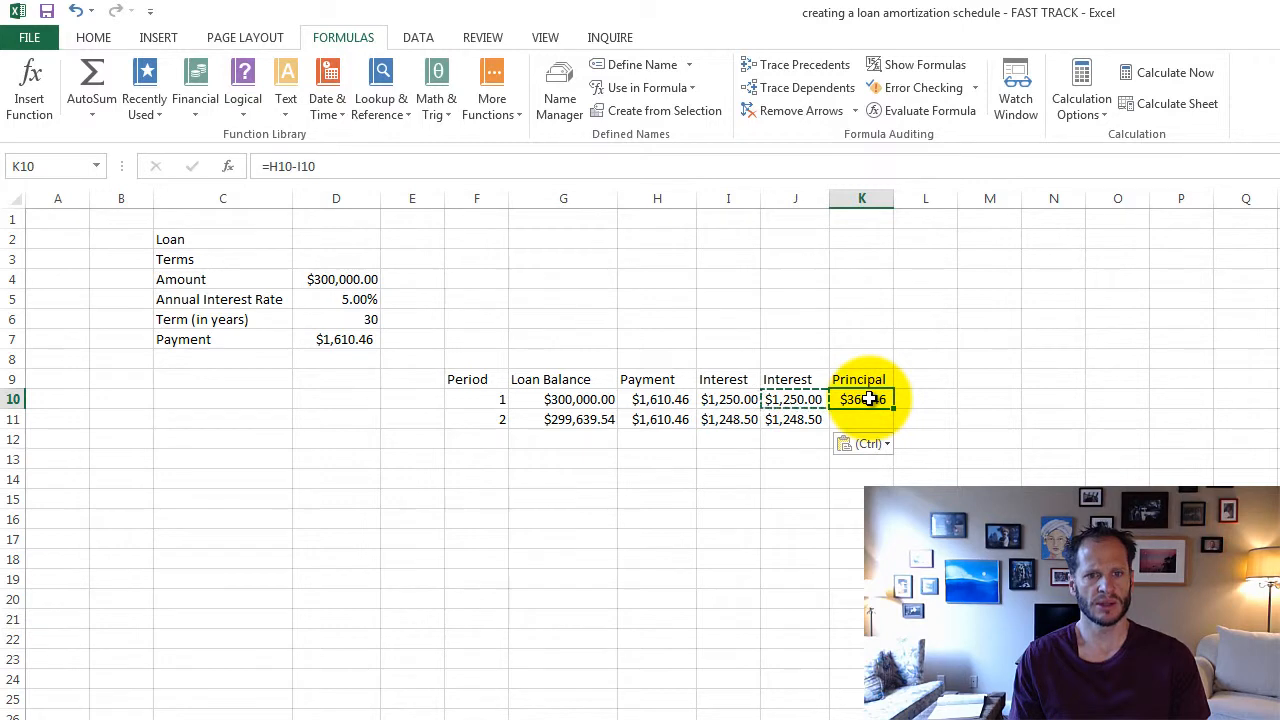
{"action": "double_click", "coordinate": [869, 399]}
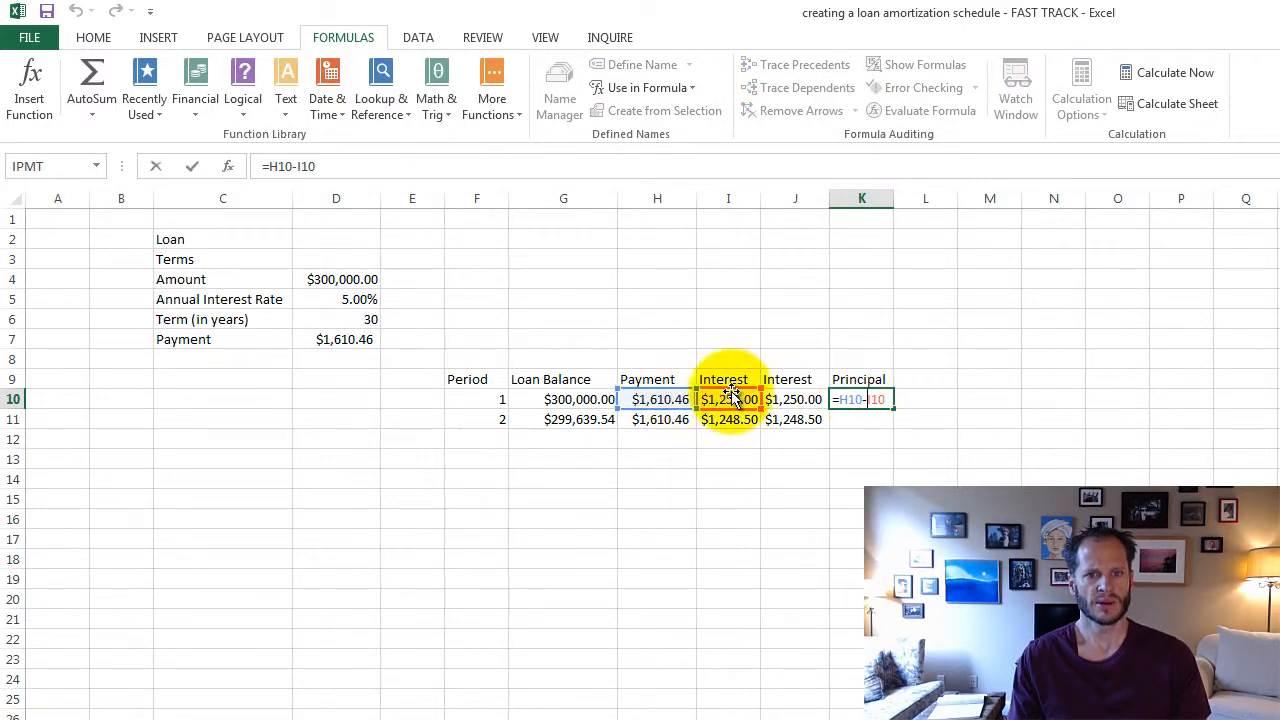
{"action": "key", "text": "Return"}
{"action": "left_click", "coordinate": [885, 399]}
{"action": "key", "text": "ctrl+c"}
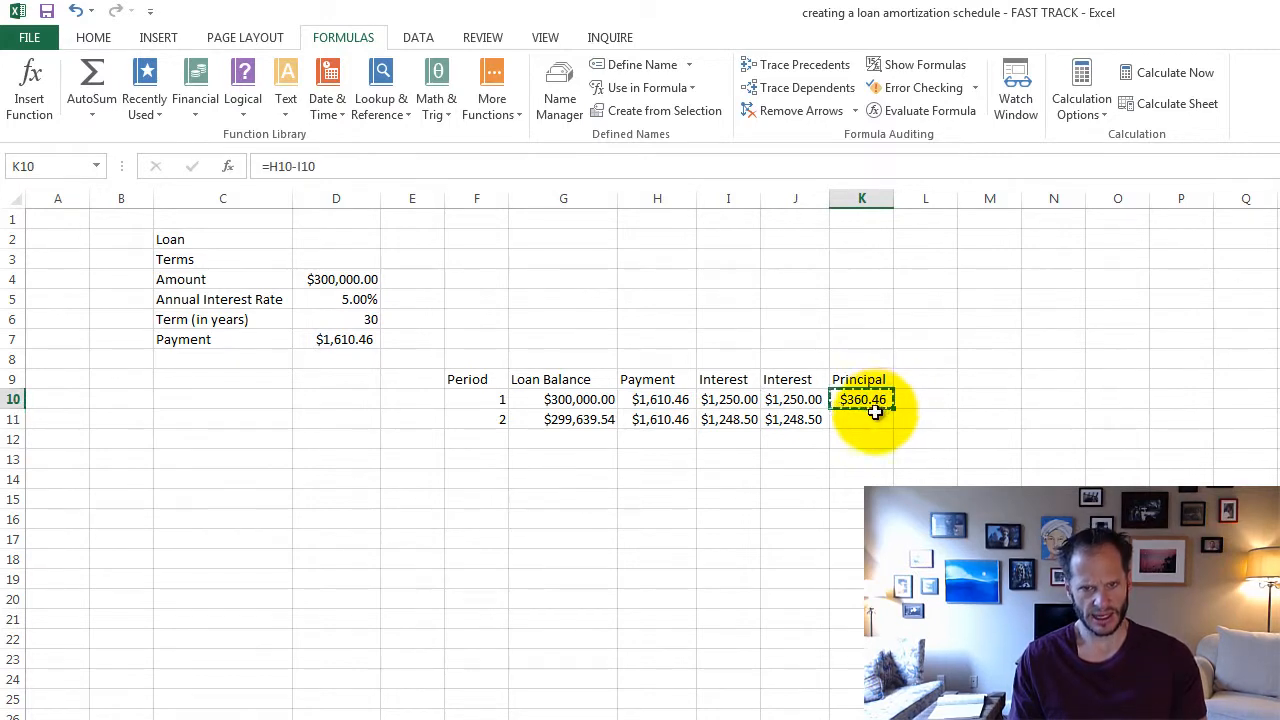
{"action": "key", "text": "Down"}
{"action": "key", "text": "ctrl+v"}
{"action": "left_click", "coordinate": [826, 472]}
Fill the second period's row F11:K11 down to row 371 and autofit the width of column K
{"action": "left_click_drag", "start_coordinate": [490, 420], "coordinate": [820, 519]}
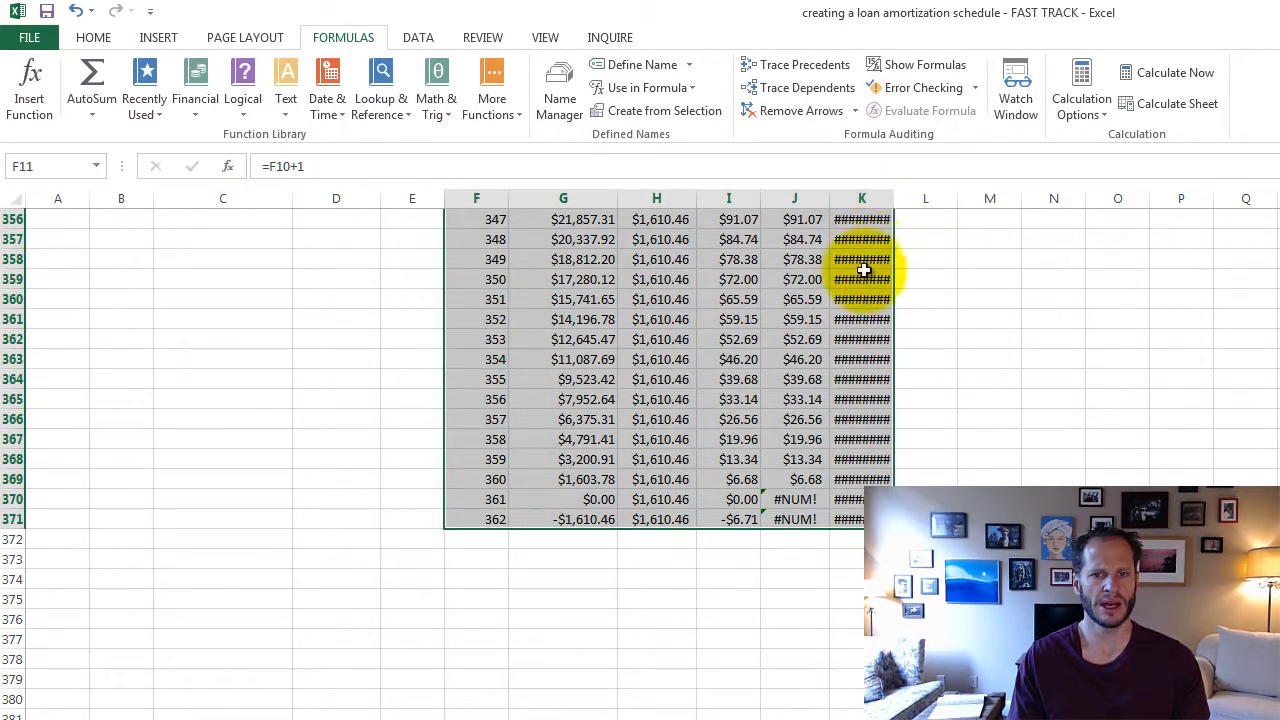
{"action": "double_click", "coordinate": [898, 196]}
{"action": "left_click", "coordinate": [1005, 437]}
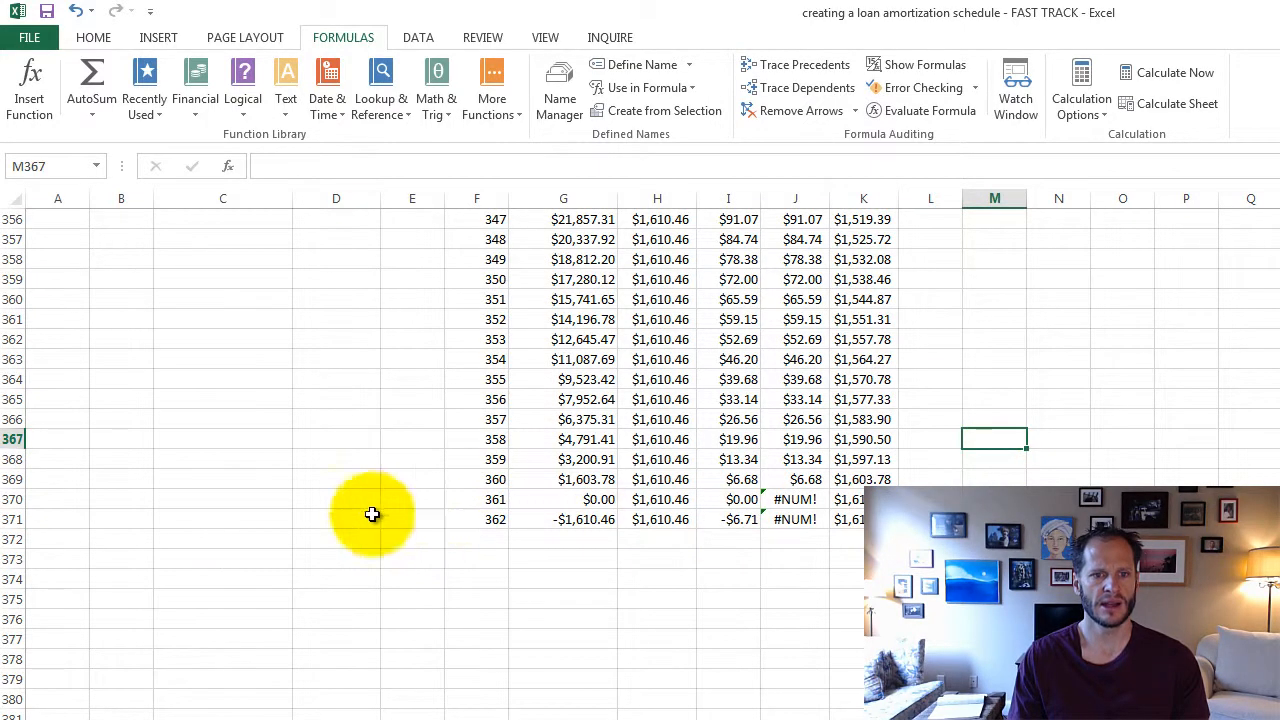
Delete the surplus row 371 for period 362 at the end of the schedule
{"action": "left_click", "coordinate": [14, 519]}
{"action": "right_click", "coordinate": [15, 520]}
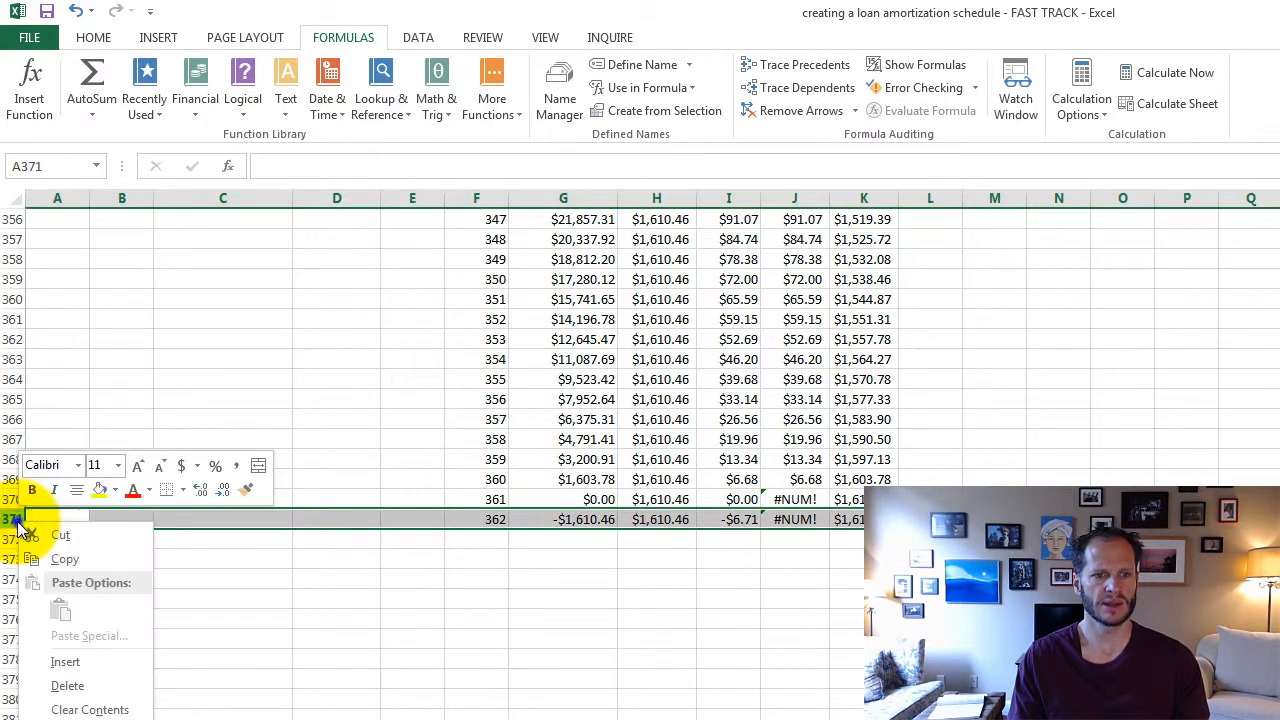
{"action": "left_click", "coordinate": [122, 687]}
{"action": "left_click", "coordinate": [408, 660]}
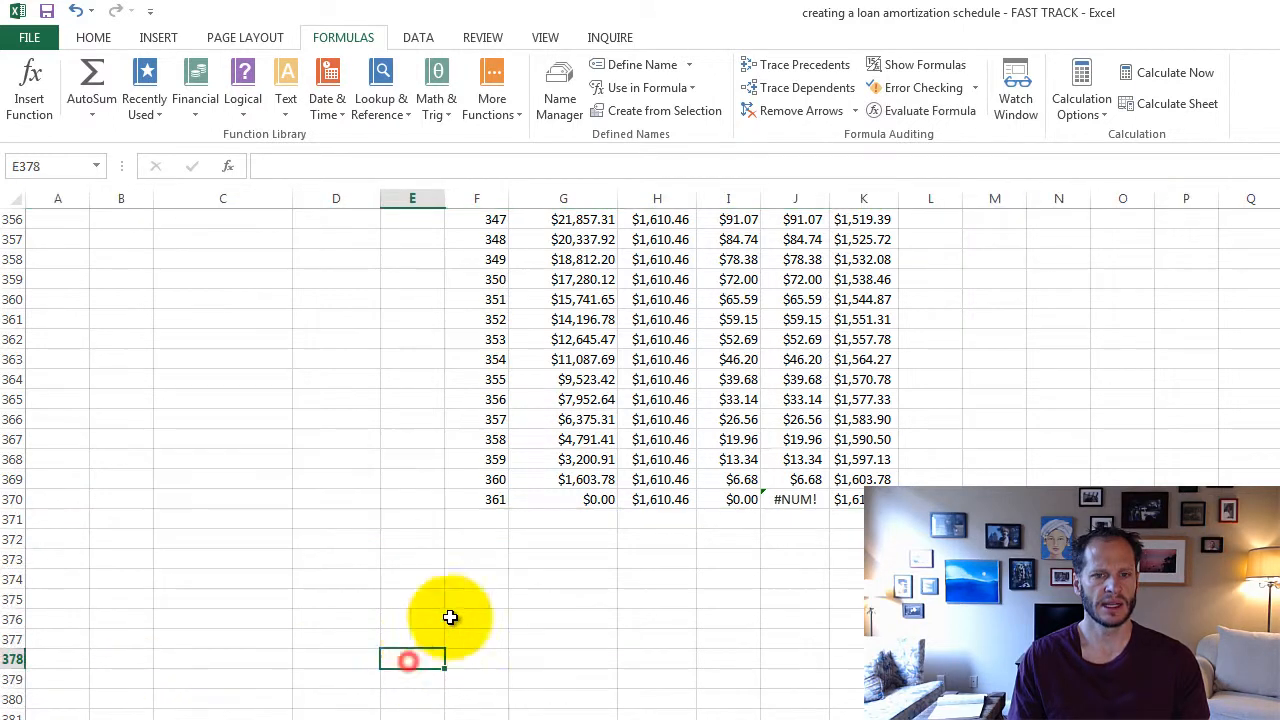
Clear the payment, interest and principal cells H370:K370 in the period 361 row, keeping its period number and balance
{"action": "left_click", "coordinate": [806, 500]}
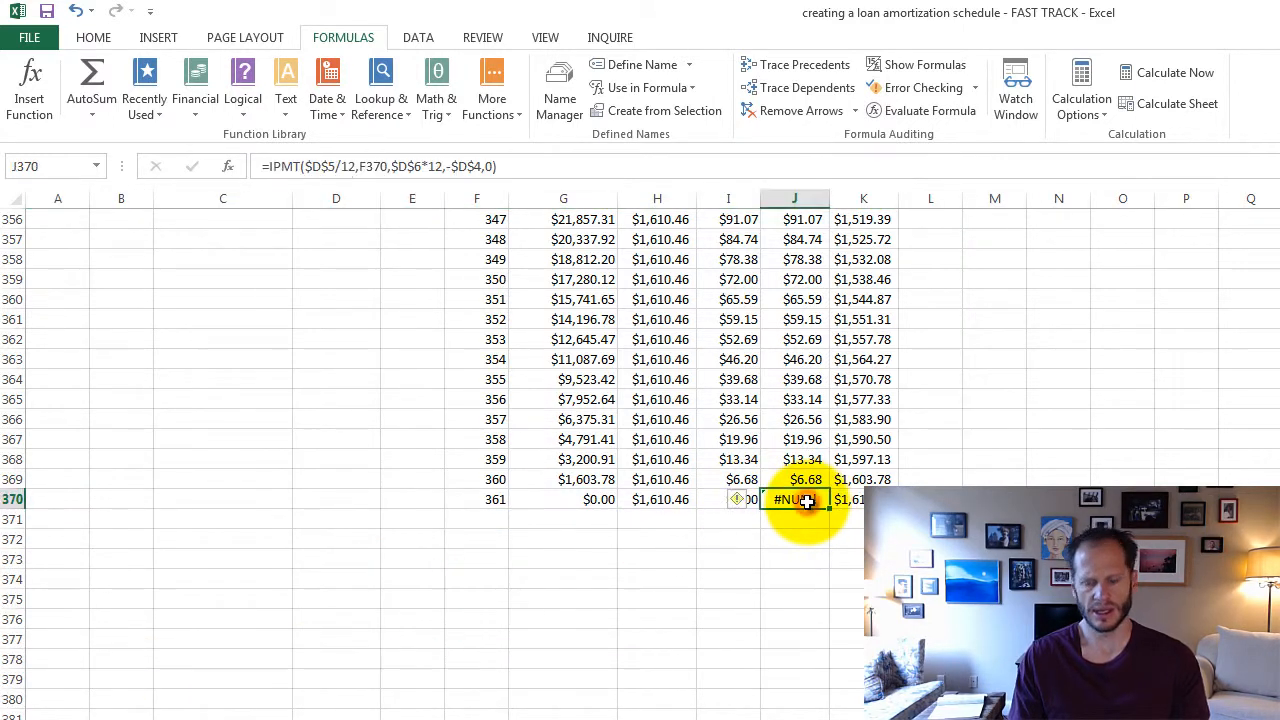
{"action": "key", "text": "Delete"}
{"action": "left_click", "coordinate": [853, 502]}
{"action": "key", "text": "Delete"}
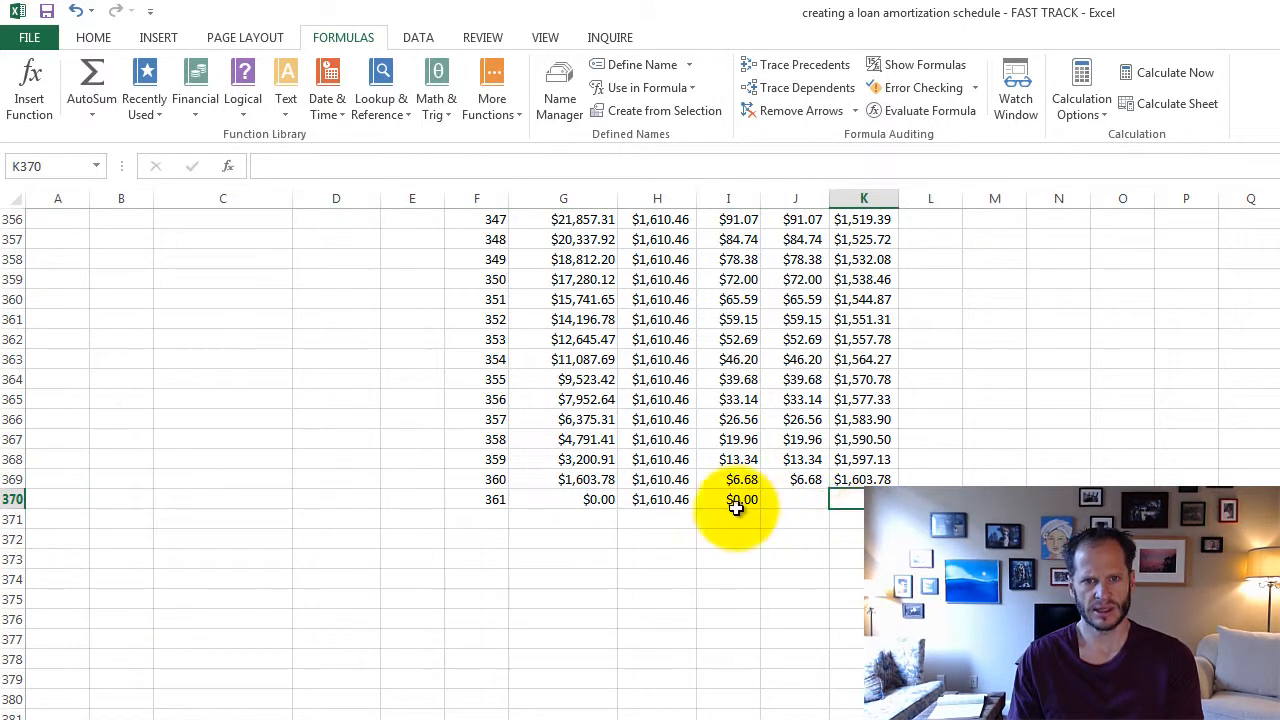
{"action": "left_click", "coordinate": [734, 505]}
{"action": "key", "text": "Delete"}
{"action": "left_click", "coordinate": [686, 500]}
{"action": "key", "text": "Delete"}
{"action": "left_click", "coordinate": [683, 577]}
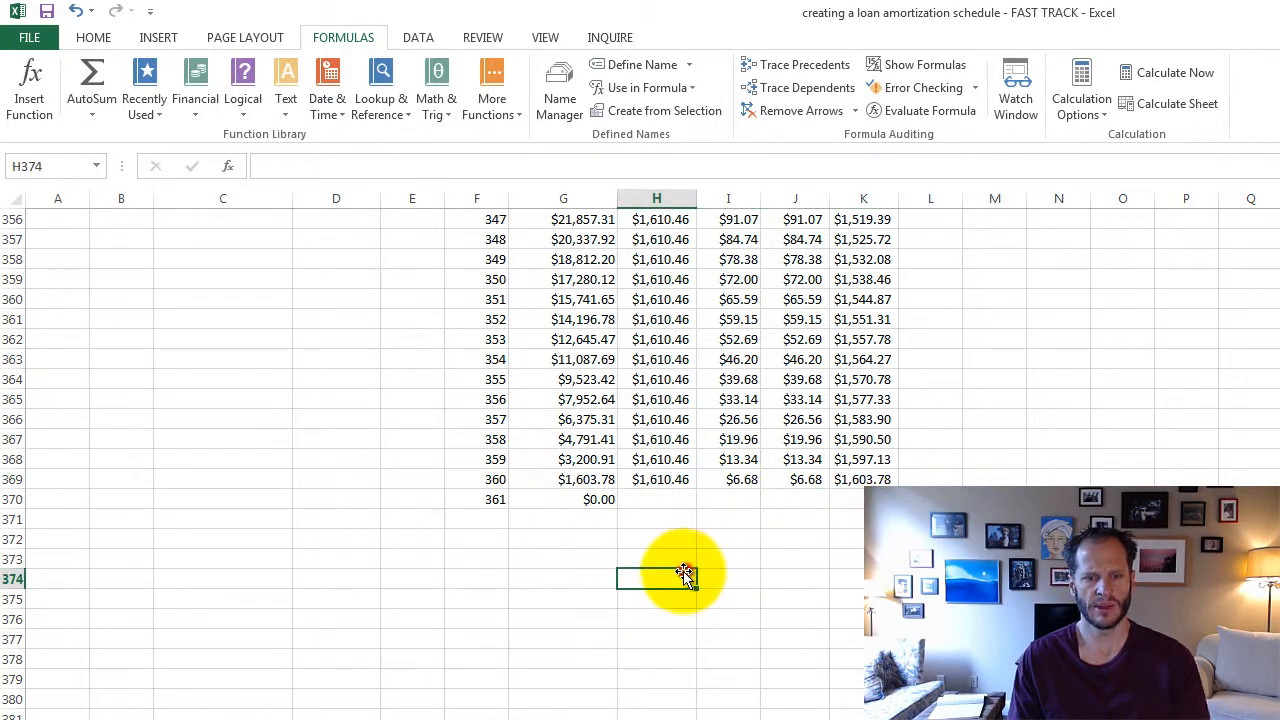
Check the ending balance formula in G370 and the last payment in H369, and look back through the schedule to its first periods
{"action": "left_click", "coordinate": [591, 500]}
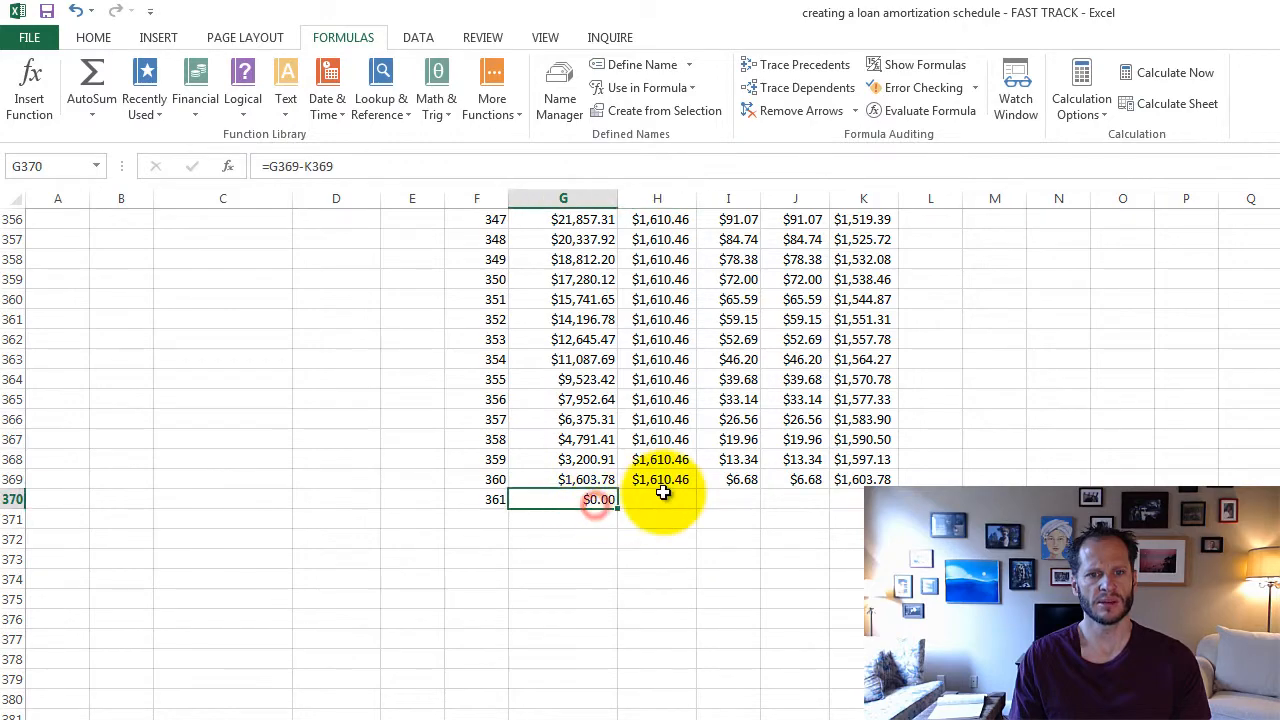
{"action": "left_click", "coordinate": [660, 482]}
{"action": "scroll", "coordinate": [623, 610], "scroll_direction": "up", "scroll_amount": 20}
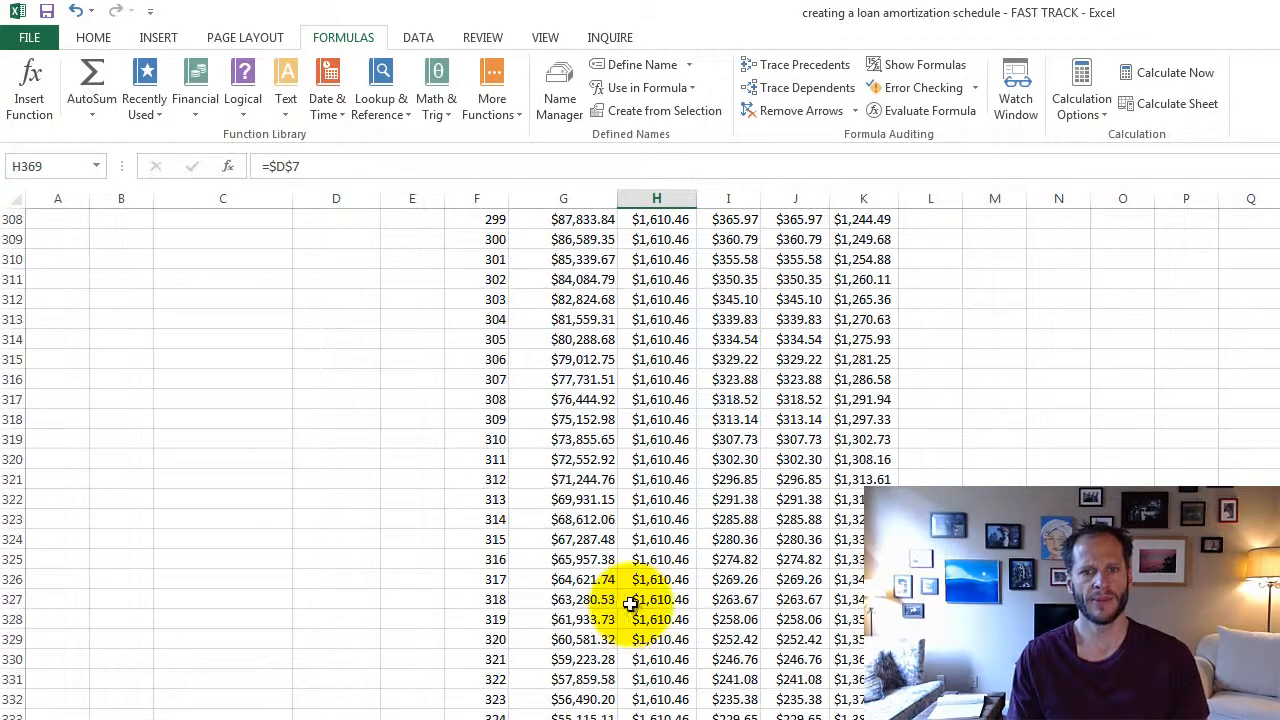
{"action": "key", "text": "Page_Up"}
{"action": "key", "text": "Page_Up"}
{"action": "key", "text": "Page_Up"}
{"action": "key", "text": "Page_Up"}
{"action": "key", "text": "Page_Up"}
{"action": "key", "text": "Page_Up"}
{"action": "key", "text": "Page_Up"}
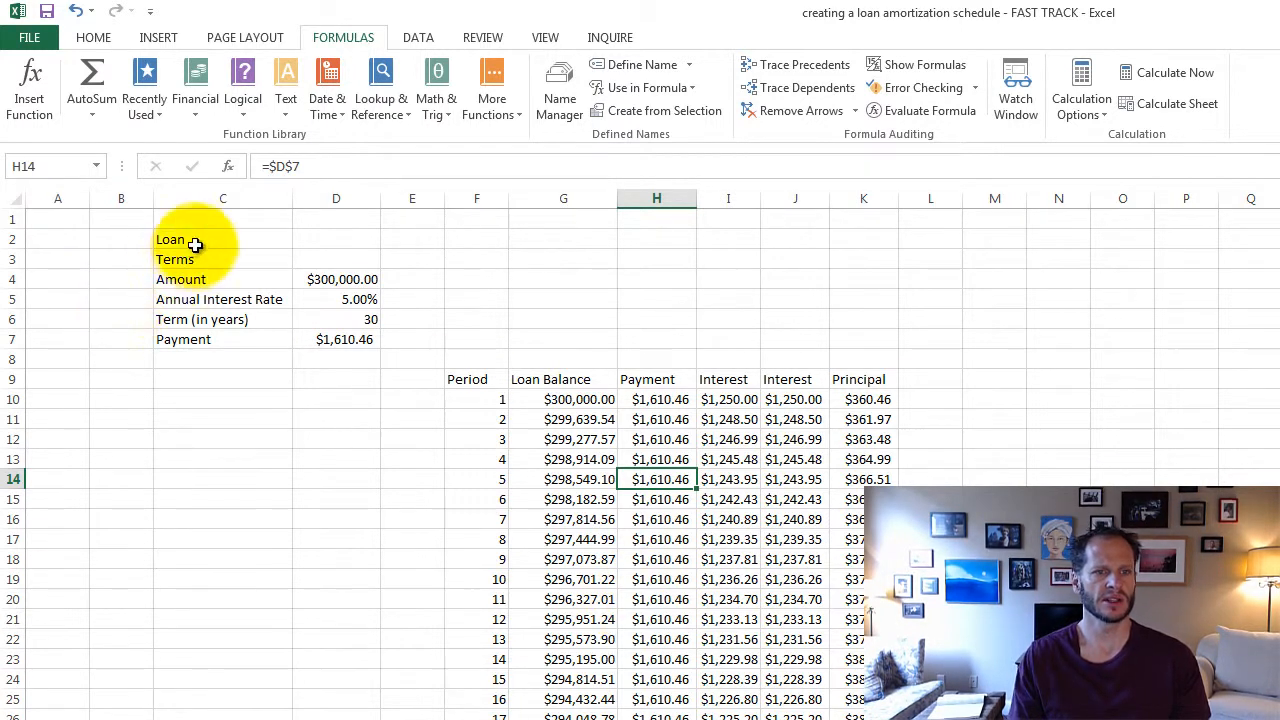
Merge and center the Loan title across C2:D2 and make it bold
{"action": "left_click_drag", "start_coordinate": [199, 240], "coordinate": [366, 240]}
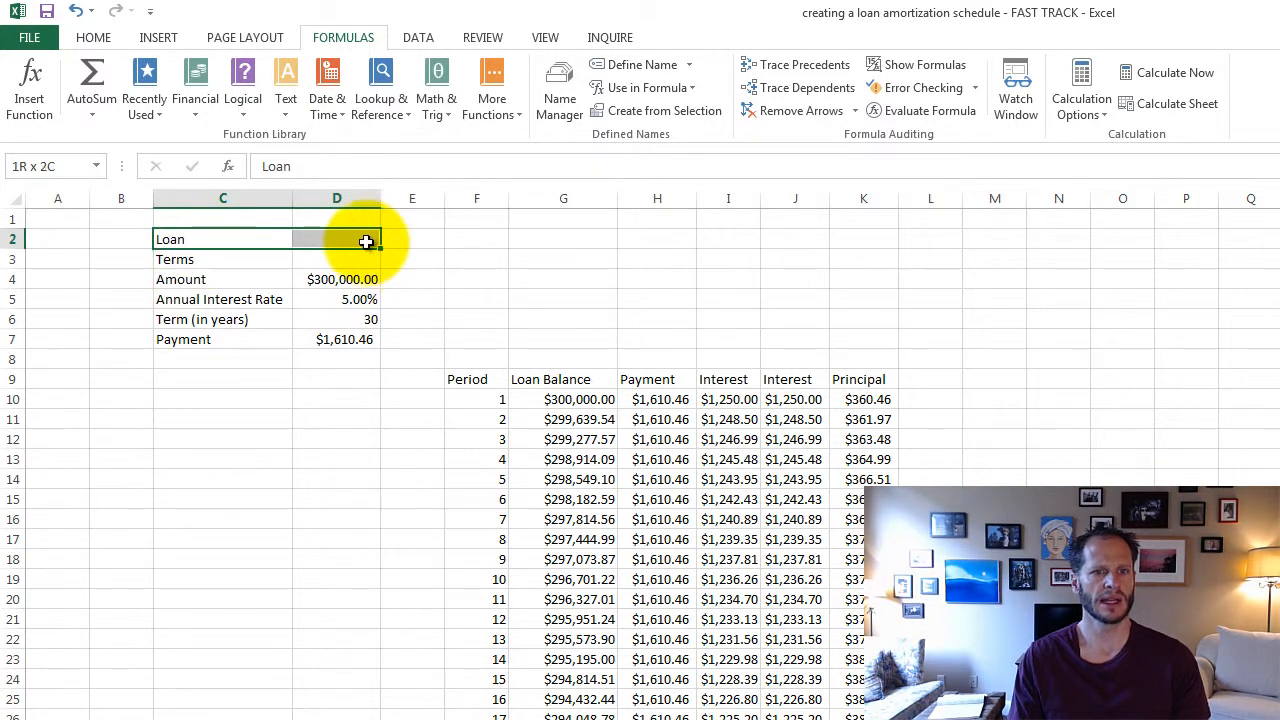
{"action": "left_click", "coordinate": [95, 37]}
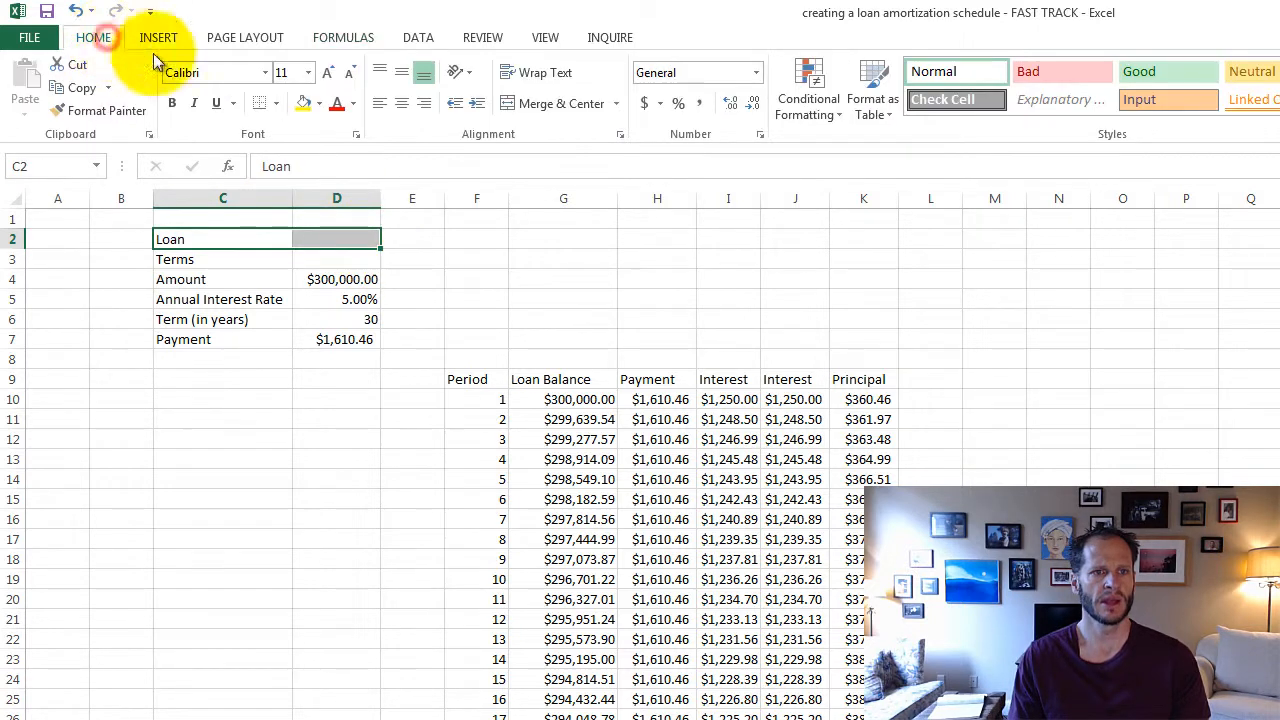
{"action": "left_click", "coordinate": [559, 102]}
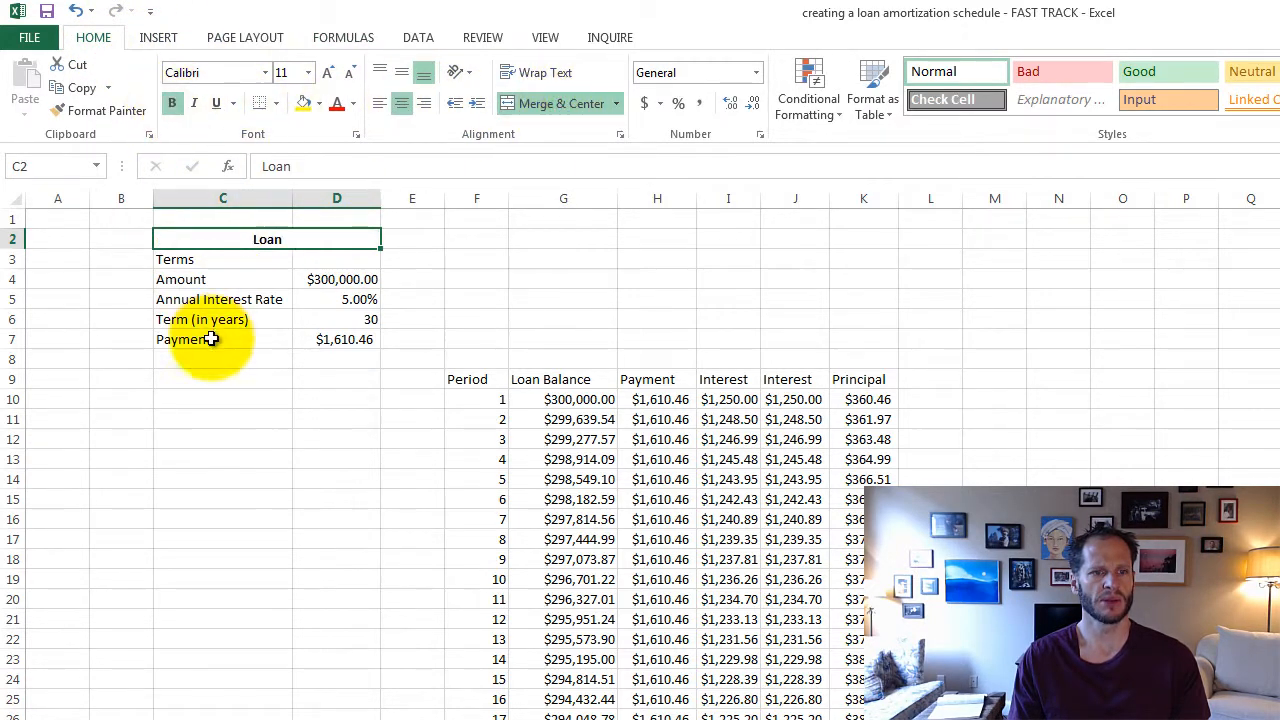
Indent the loan term labels in C4:C7 one level and make the Terms heading in C3 bold
{"action": "left_click_drag", "start_coordinate": [192, 279], "coordinate": [232, 339]}
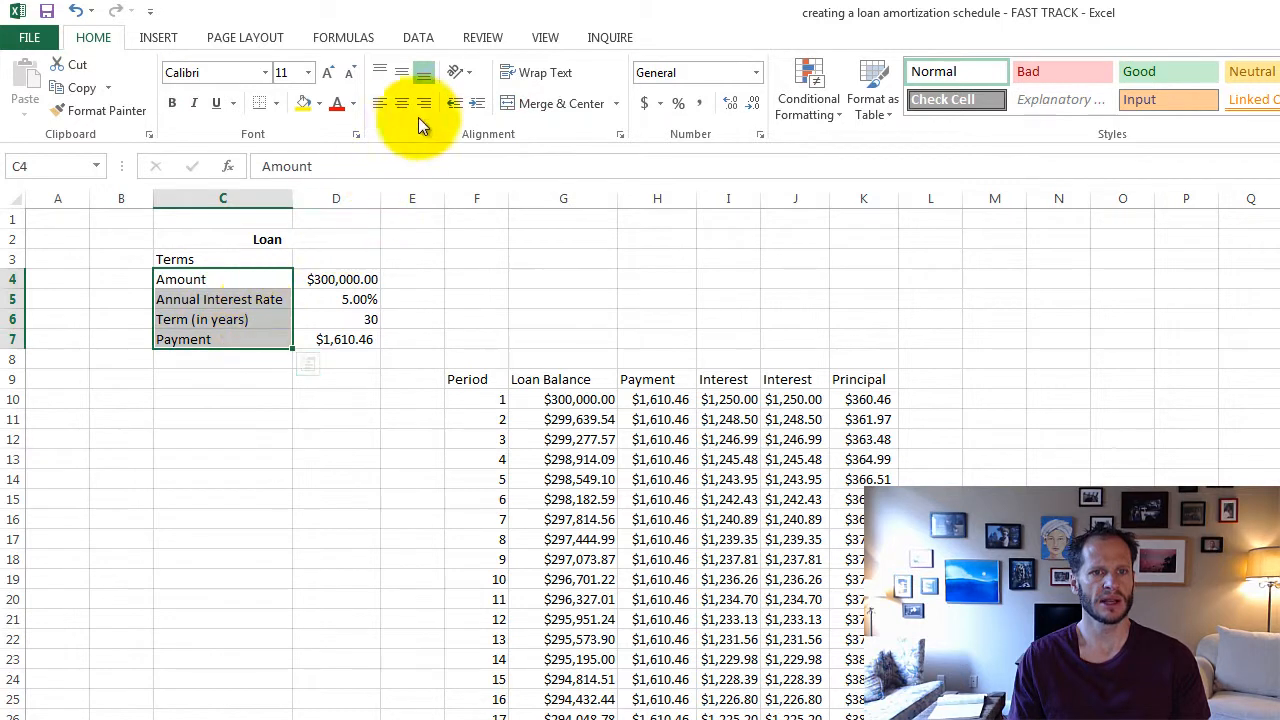
{"action": "left_click", "coordinate": [476, 106]}
{"action": "left_click", "coordinate": [190, 260]}
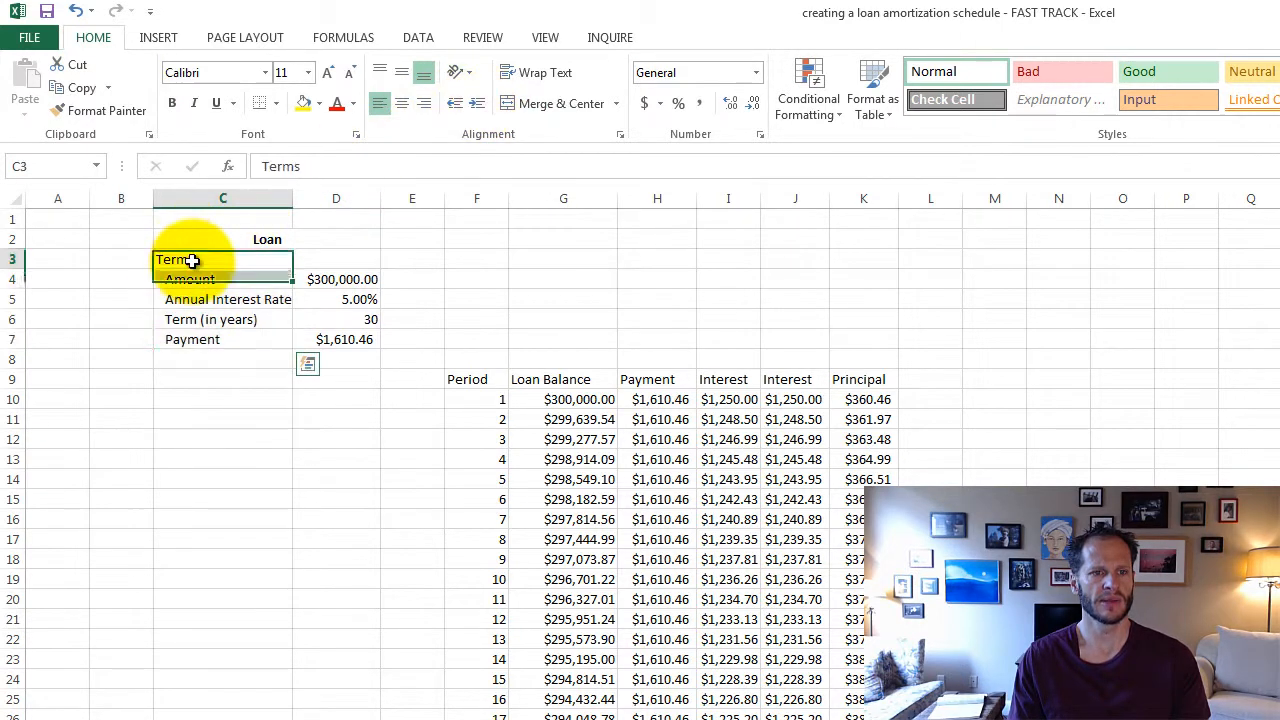
{"action": "left_click", "coordinate": [172, 103]}
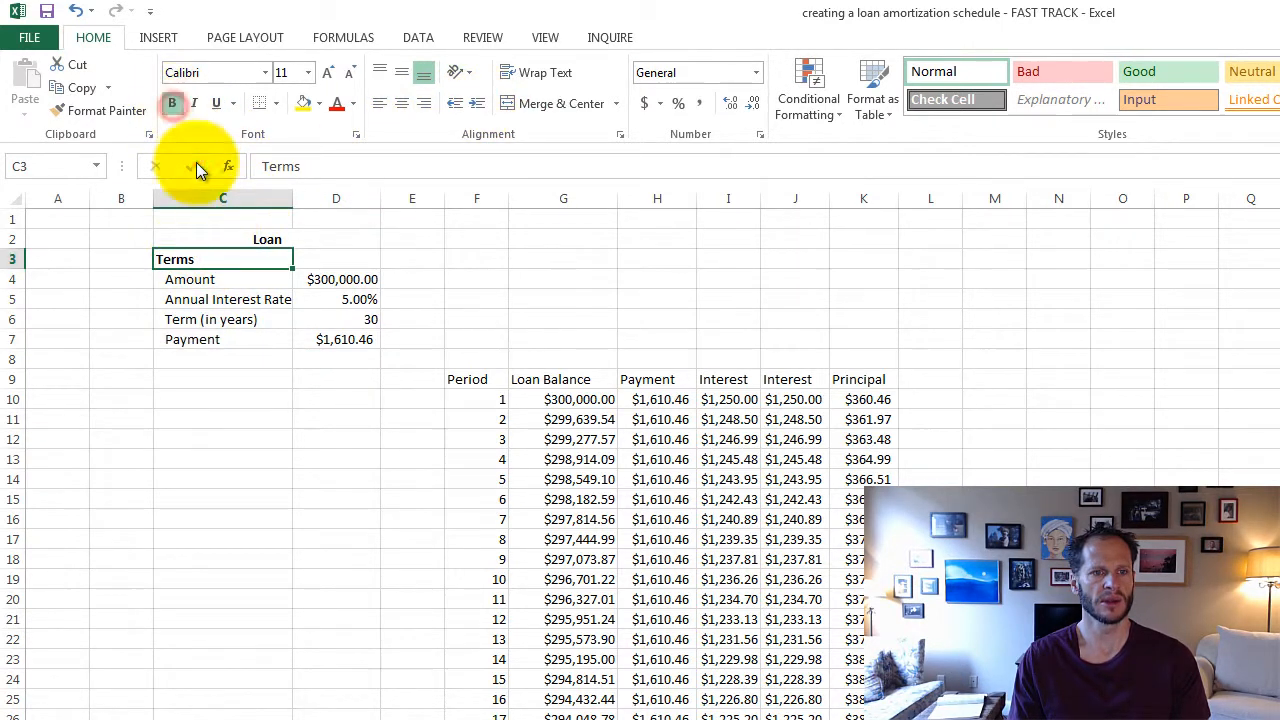
Increase the font size of the merged Loan title to 14
{"action": "left_click", "coordinate": [247, 239]}
{"action": "left_click", "coordinate": [328, 72]}
{"action": "left_click", "coordinate": [328, 72]}
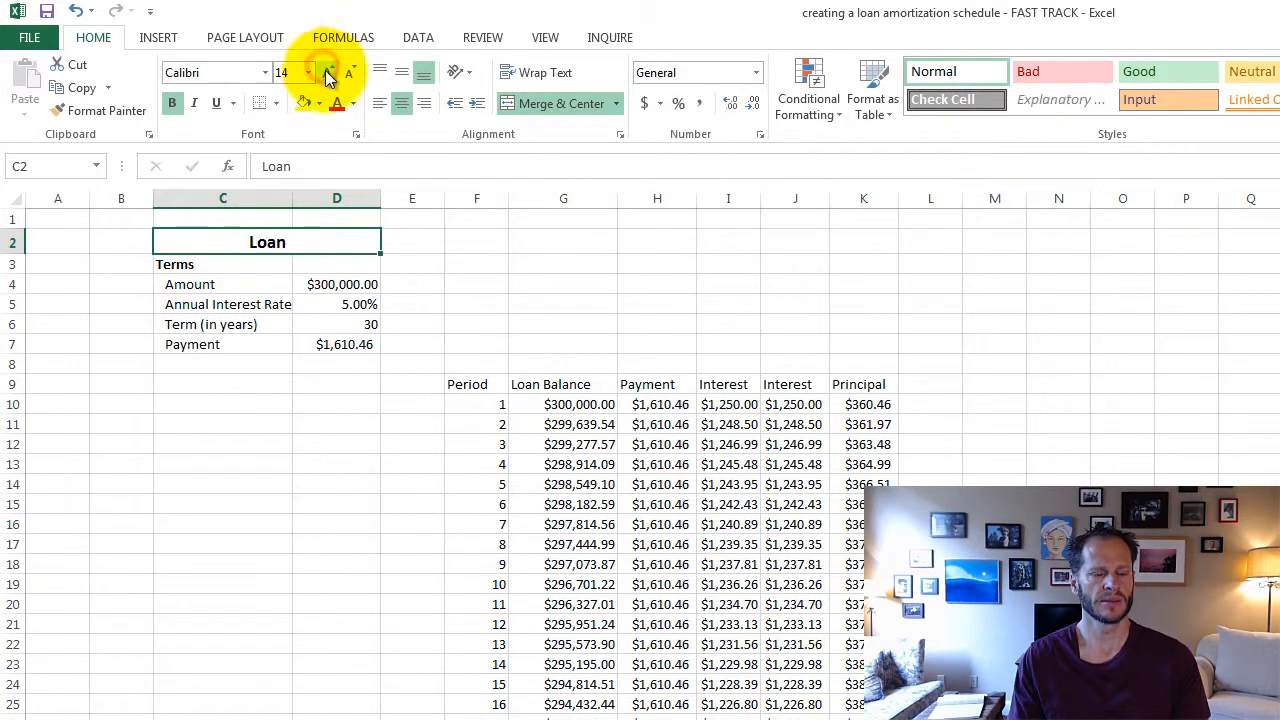